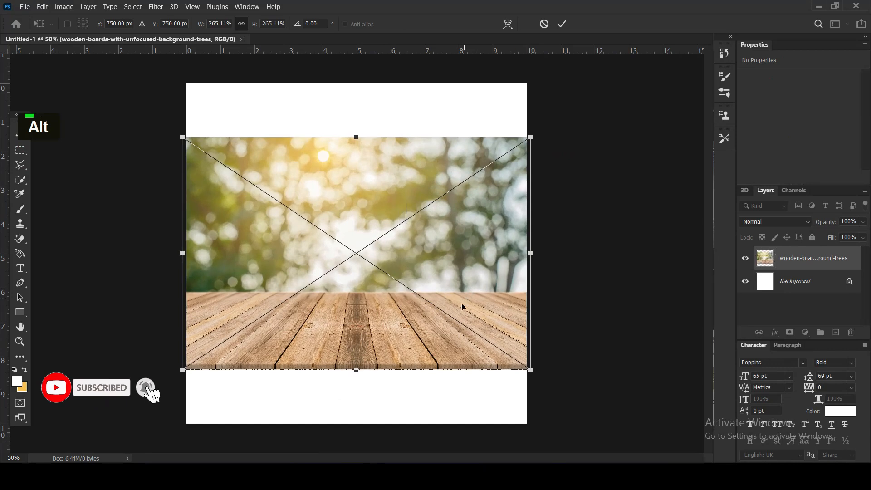
# Move the placed wooden boards image down so the planks sit along the canvas's lower edge, and commit the placement.
pyautogui.hotkey('shift', 'Down')
pyautogui.press('Return')
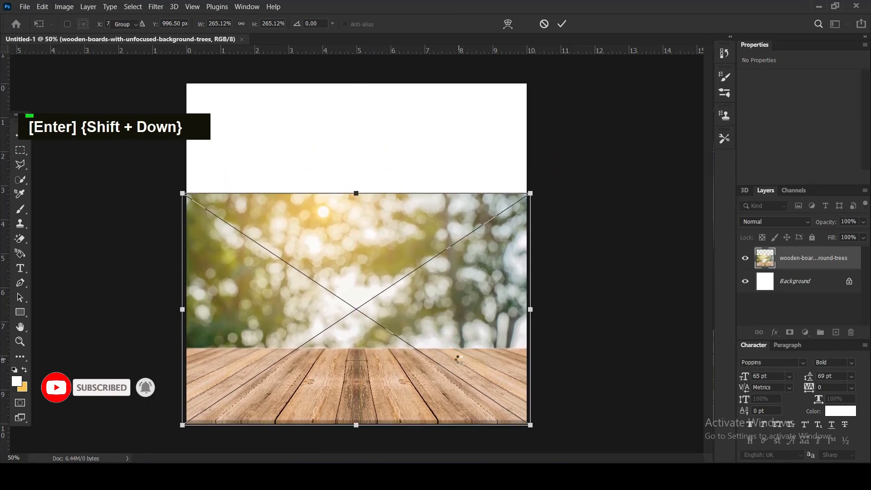
# Rasterize the wooden boards layer and delete the blurred tree area above the planks, leaving nothing selected.
pyautogui.click(20, 149)
pyautogui.moveTo(122, 164); pyautogui.dragTo(527, 350)
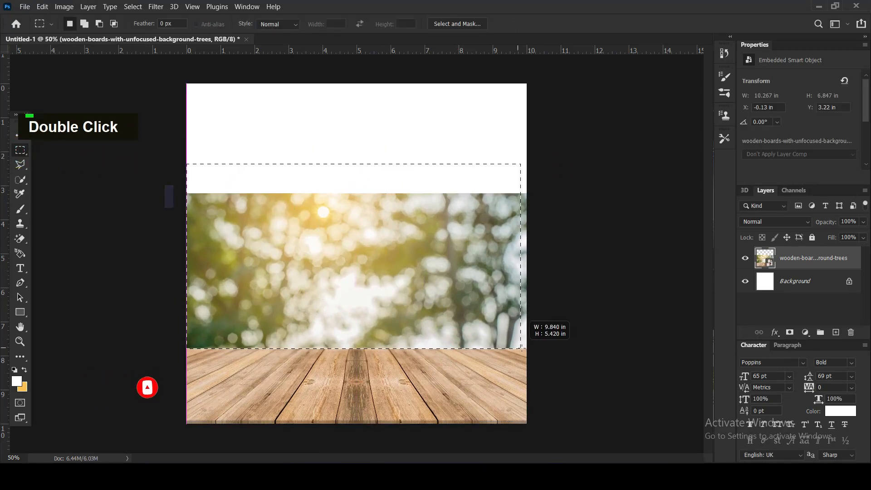
pyautogui.rightClick(798, 257)
pyautogui.click(723, 216)
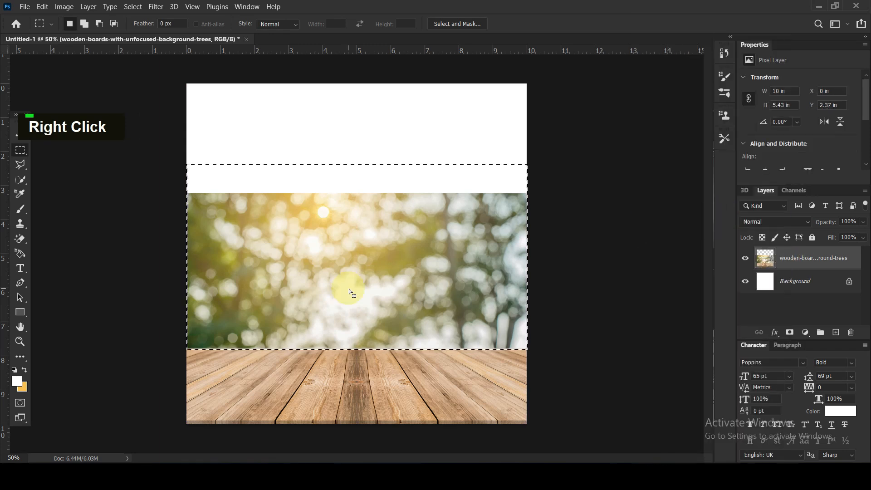
pyautogui.press('Delete')
pyautogui.hotkey('ctrl', 'd')
# Add a Levels adjustment clipped to the wooden boards layer and darken its midtones.
pyautogui.click(805, 333)
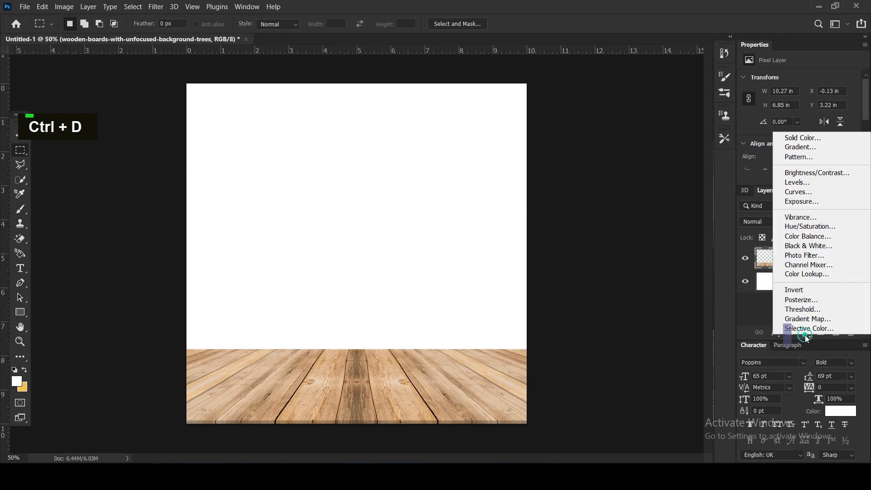
pyautogui.click(798, 183)
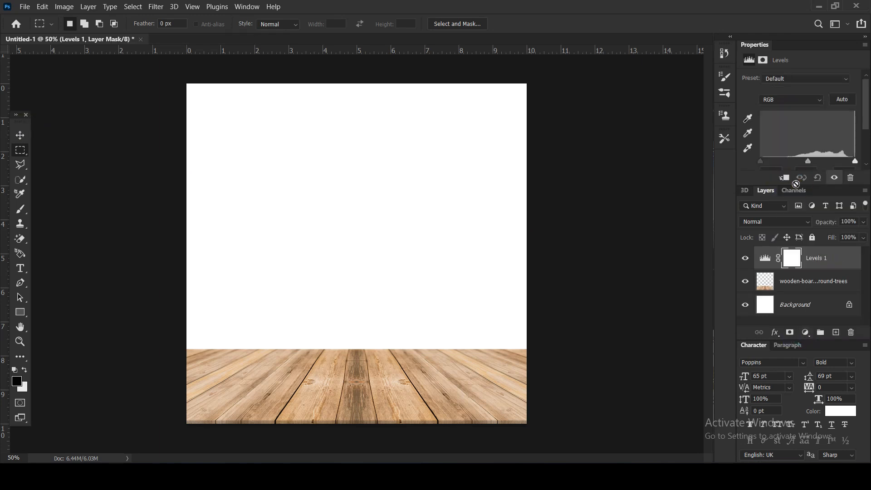
pyautogui.click(786, 179)
pyautogui.moveTo(808, 162); pyautogui.dragTo(828, 169)
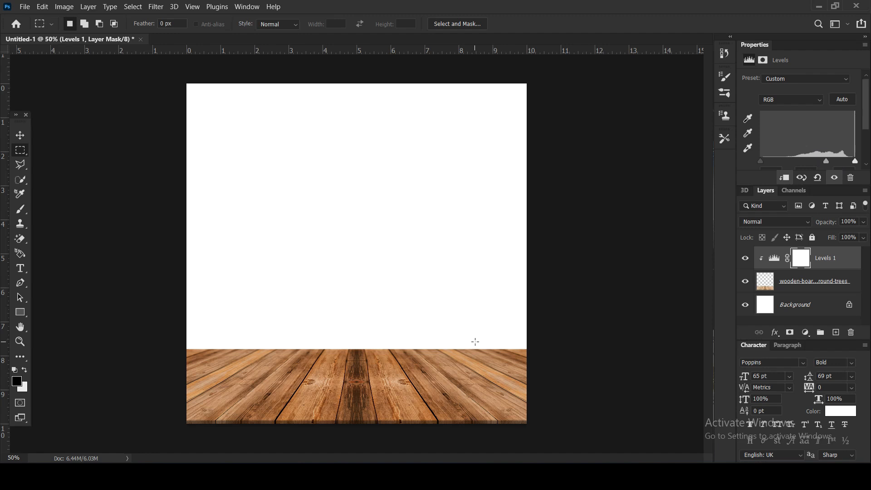
# Add a Vibrance adjustment directly above the wooden boards layer and set its vibrance to -21.
pyautogui.click(20, 135)
pyautogui.click(798, 281)
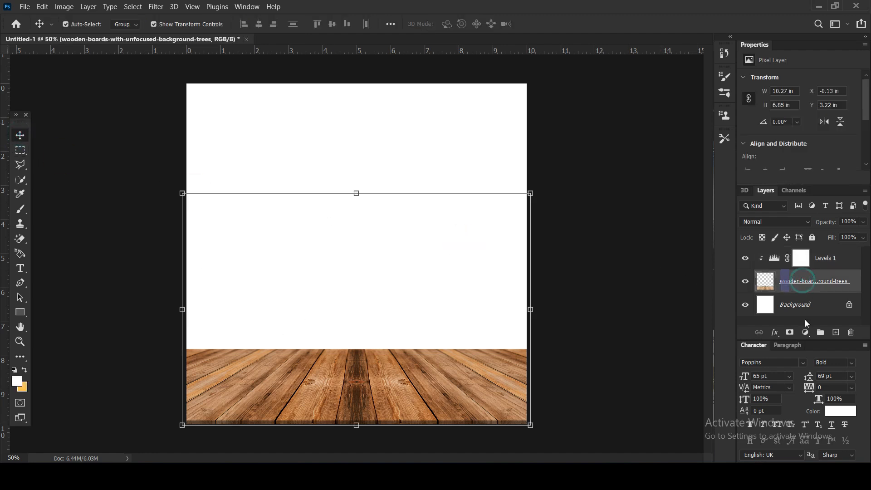
pyautogui.click(805, 333)
pyautogui.click(800, 210)
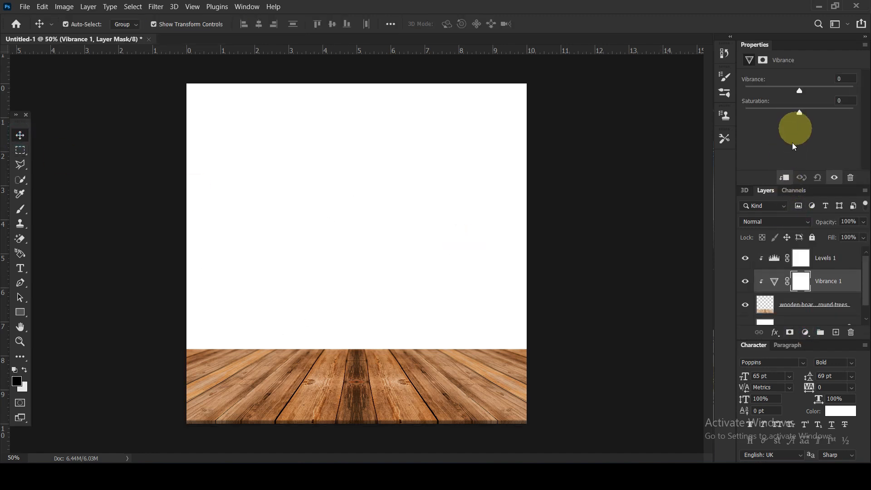
pyautogui.moveTo(799, 94); pyautogui.dragTo(787, 93)
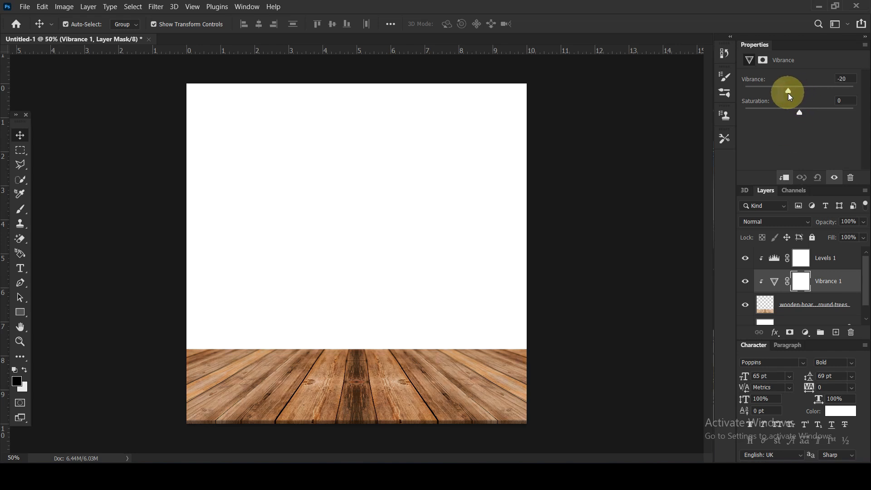
pyautogui.doubleClick(224, 175)
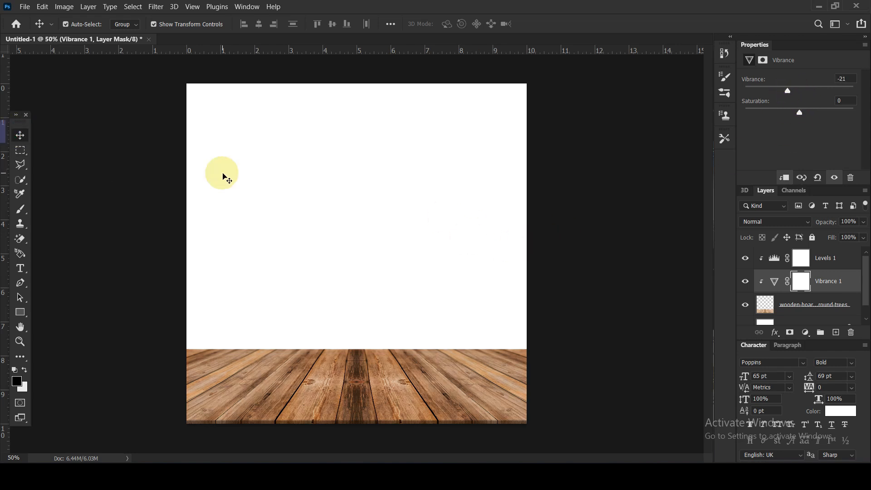
# Place the tractor field image above the Levels layer and enlarge it to about 15.5 x 10 in, shifting the tractor right of centre.
pyautogui.click(824, 254)
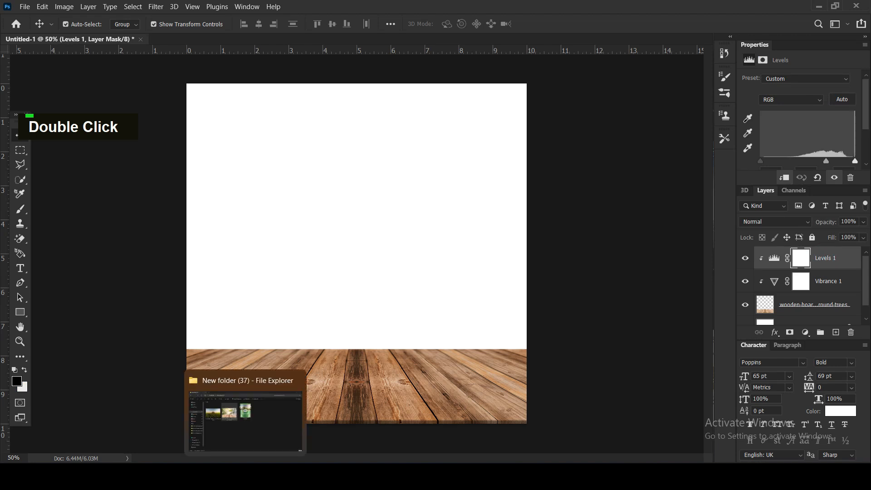
pyautogui.click(252, 429)
pyautogui.moveTo(189, 185); pyautogui.dragTo(418, 264)
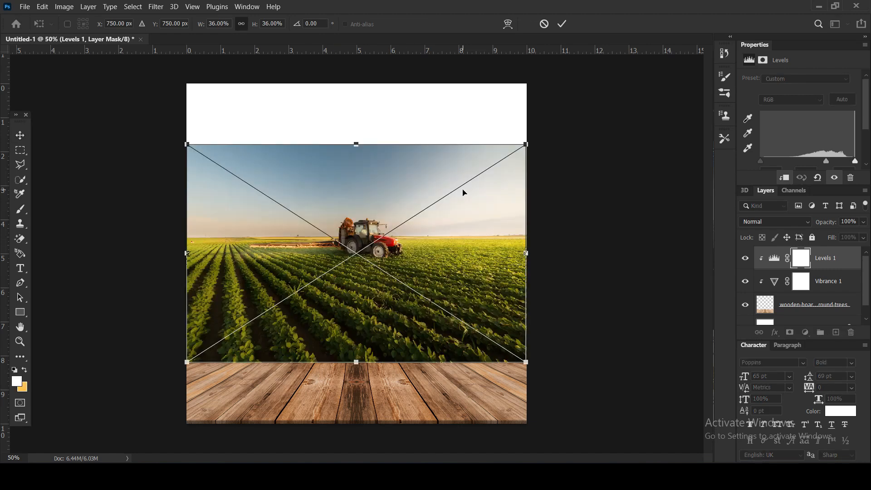
pyautogui.moveTo(525, 142); pyautogui.dragTo(626, 75)
pyautogui.moveTo(471, 280); pyautogui.dragTo(513, 271)
pyautogui.press('Return')
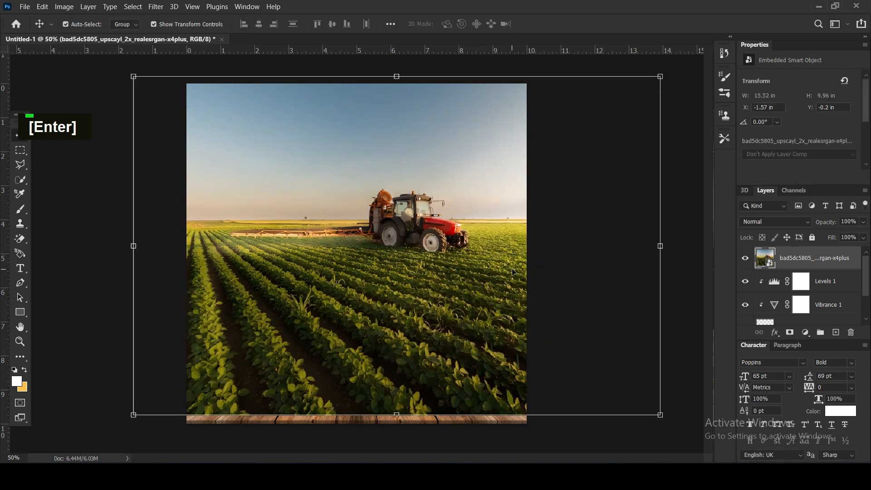
# Move the tractor field layer beneath the wooden boards and enlarge it to about 17.4 x 11.2 in, just overlapping the canvas's upper edge.
pyautogui.moveTo(804, 259); pyautogui.dragTo(797, 306)
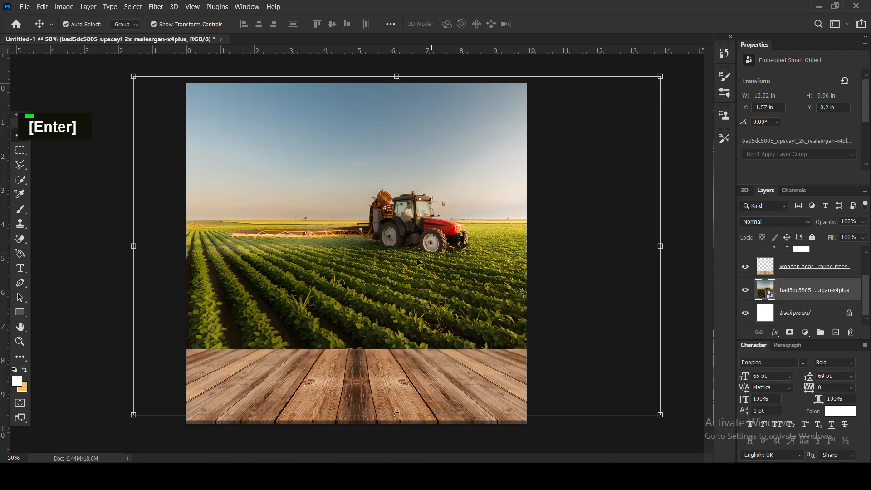
pyautogui.scroll(-2, 590, 383)
pyautogui.moveTo(606, 385); pyautogui.dragTo(634, 403)
pyautogui.moveTo(470, 275); pyautogui.dragTo(477, 300)
pyautogui.moveTo(435, 265); pyautogui.dragTo(442, 265)
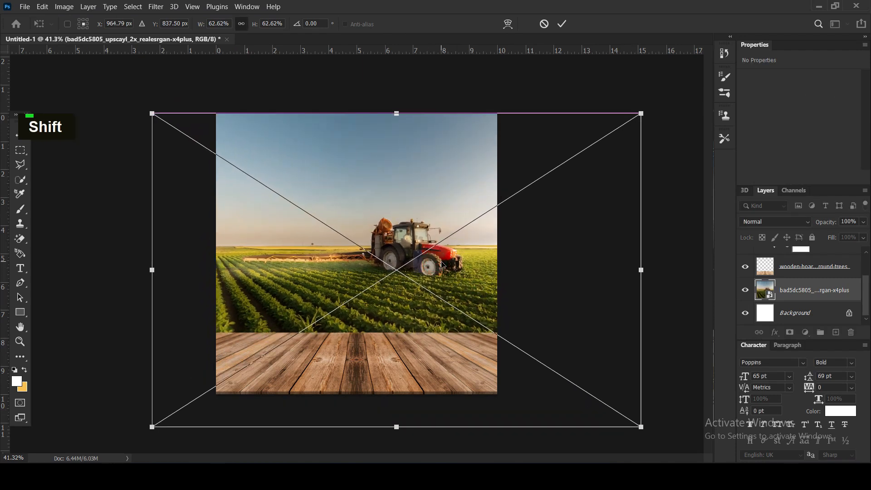
pyautogui.press('Return')
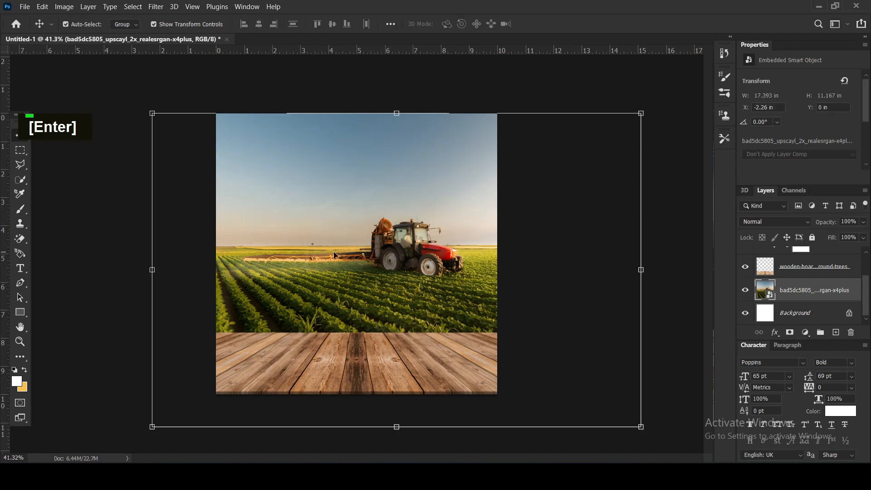
pyautogui.press('Up')
pyautogui.press('Up')
# Add a Brightness/Contrast adjustment clipped to the tractor field layer and raise its brightness strongly.
pyautogui.click(102, 201)
pyautogui.click(388, 277)
pyautogui.click(796, 293)
pyautogui.click(805, 332)
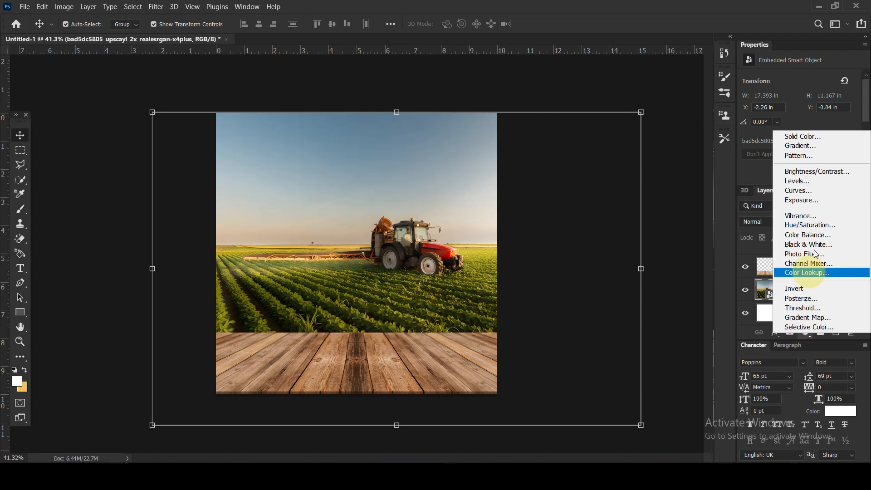
pyautogui.click(798, 172)
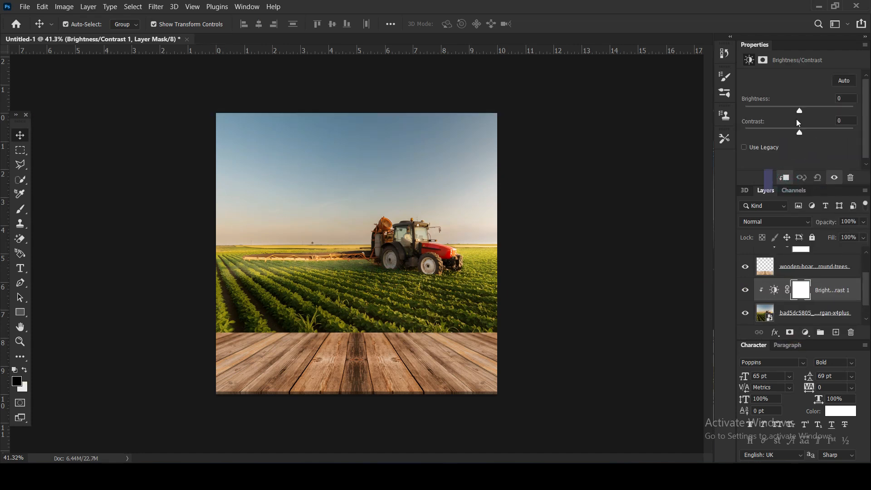
pyautogui.moveTo(803, 110); pyautogui.dragTo(830, 111)
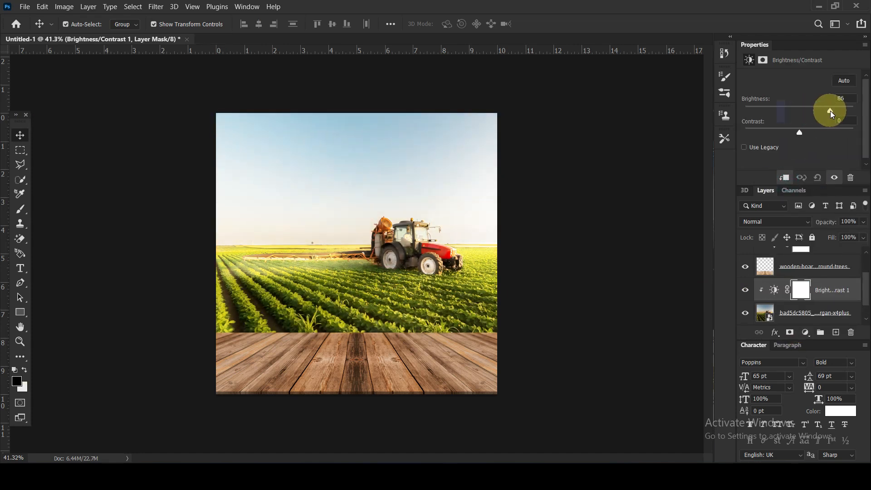
pyautogui.moveTo(828, 111); pyautogui.dragTo(823, 112)
# Add a Vibrance adjustment directly above the tractor field layer and set its vibrance to -16.
pyautogui.click(812, 314)
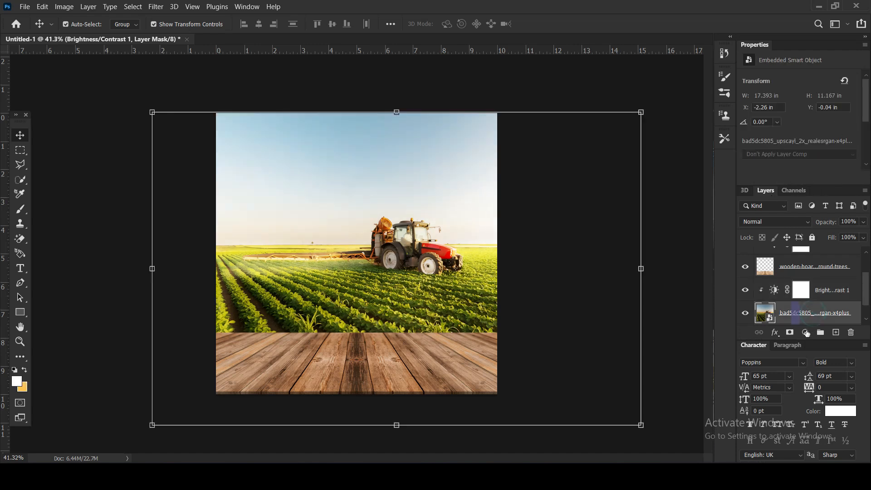
pyautogui.click(805, 332)
pyautogui.click(799, 213)
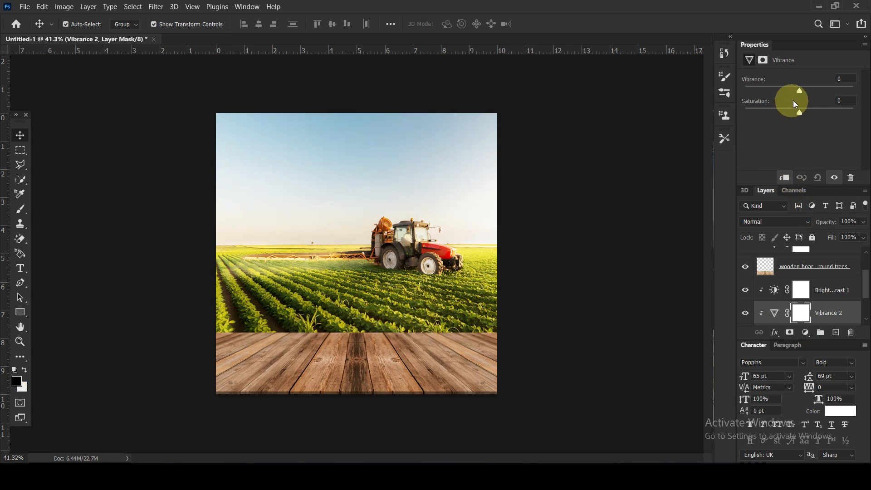
pyautogui.moveTo(793, 96)
pyautogui.mouseDown()
pyautogui.moveTo(774, 98)
pyautogui.moveTo(789, 103)
pyautogui.mouseUp()
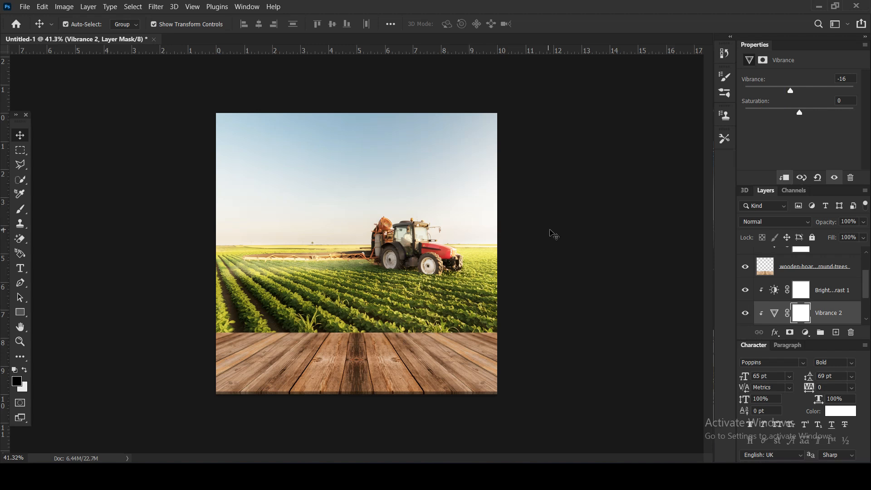
pyautogui.click(551, 231)
# Add a layer mask to the tractor field image layer.
pyautogui.scroll(-2, 810, 289)
pyautogui.scroll(3, 811, 285)
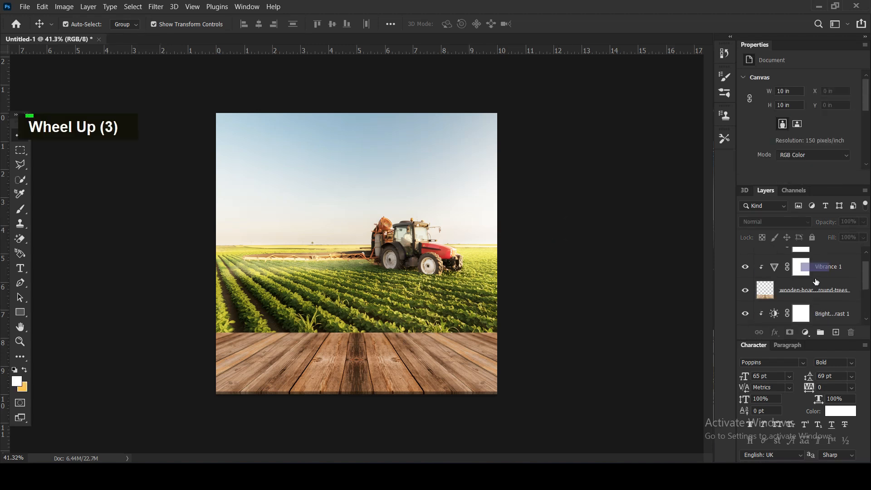
pyautogui.scroll(-2, 816, 282)
pyautogui.scroll(-1, 792, 289)
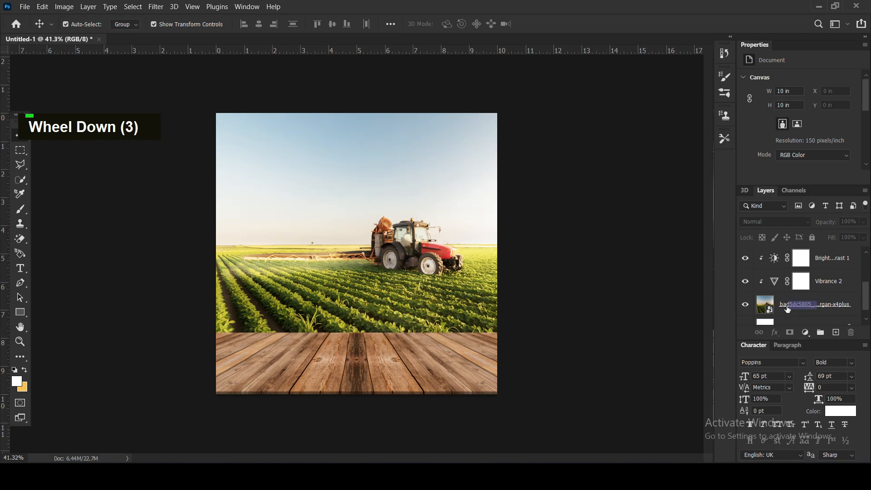
pyautogui.click(795, 311)
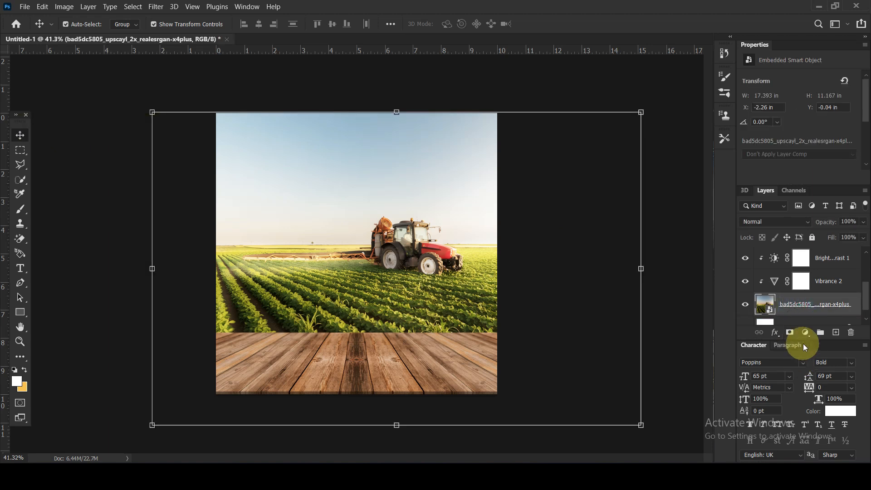
pyautogui.click(789, 332)
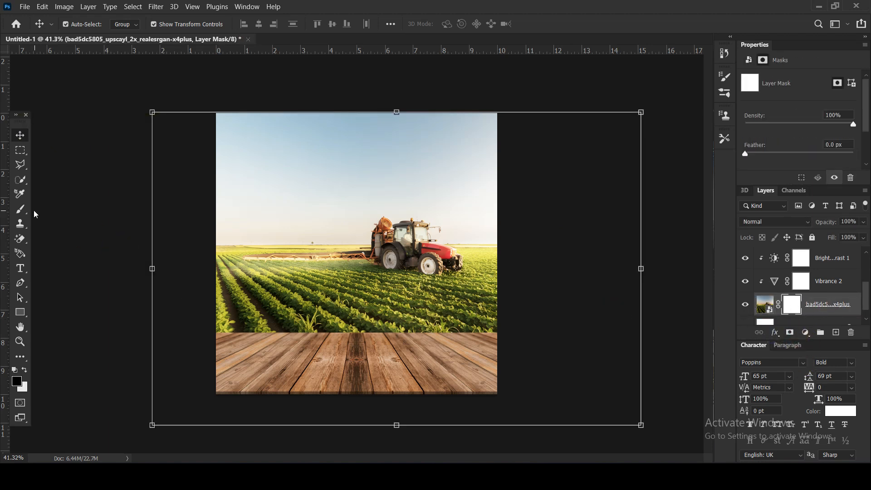
# Paint black on the field layer's mask with a soft 900 px brush to fade the upper sky to white.
pyautogui.press('b')
pyautogui.press('[')
pyautogui.press('[')
pyautogui.press('[')
pyautogui.press('[')
pyautogui.press('[')
pyautogui.press('[')
pyautogui.moveTo(344, 113)
pyautogui.mouseDown()
pyautogui.moveTo(443, 105)
pyautogui.moveTo(442, 118)
pyautogui.mouseUp()
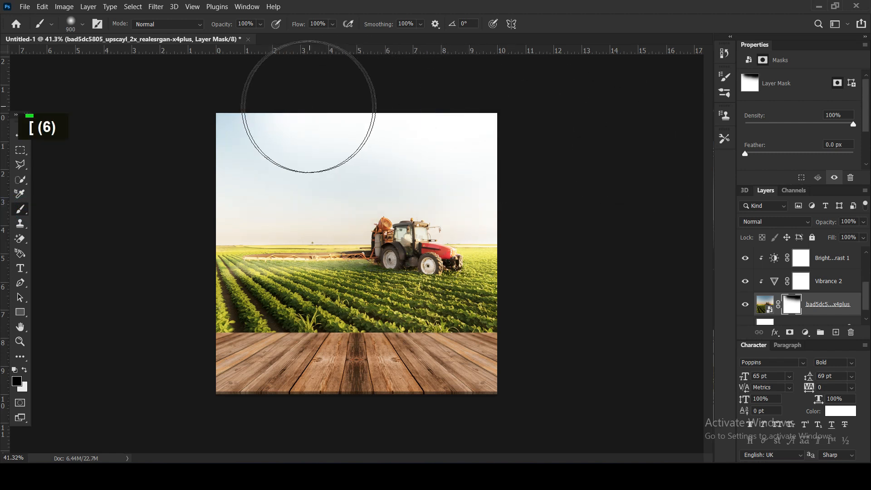
pyautogui.doubleClick(290, 109)
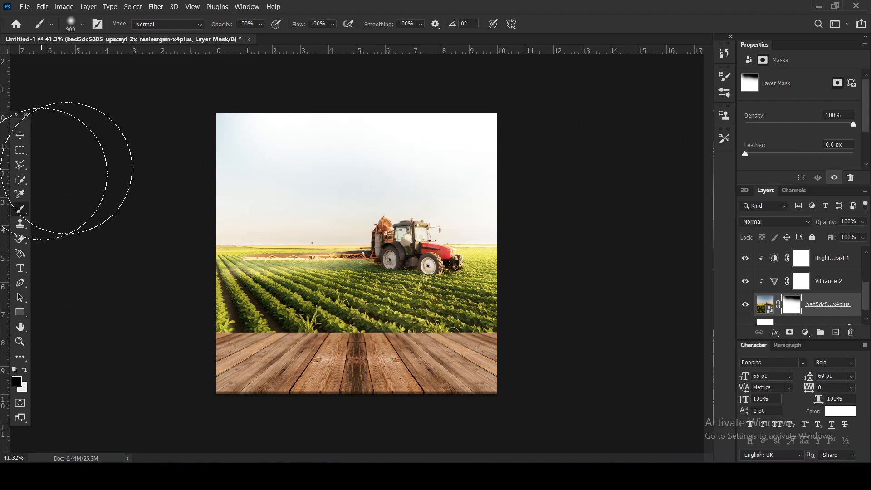
pyautogui.click(20, 135)
pyautogui.click(101, 200)
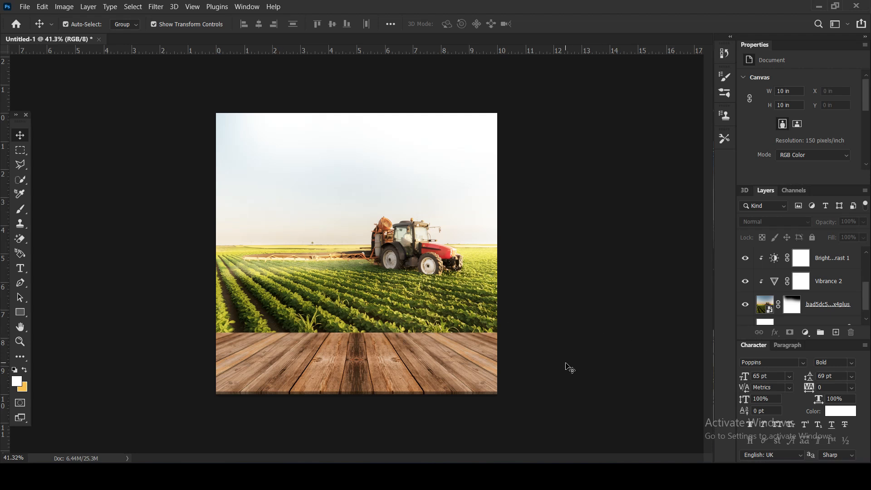
# Group the boards and tractor field layers with their adjustments, and name the group "background".
pyautogui.scroll(5, 834, 269)
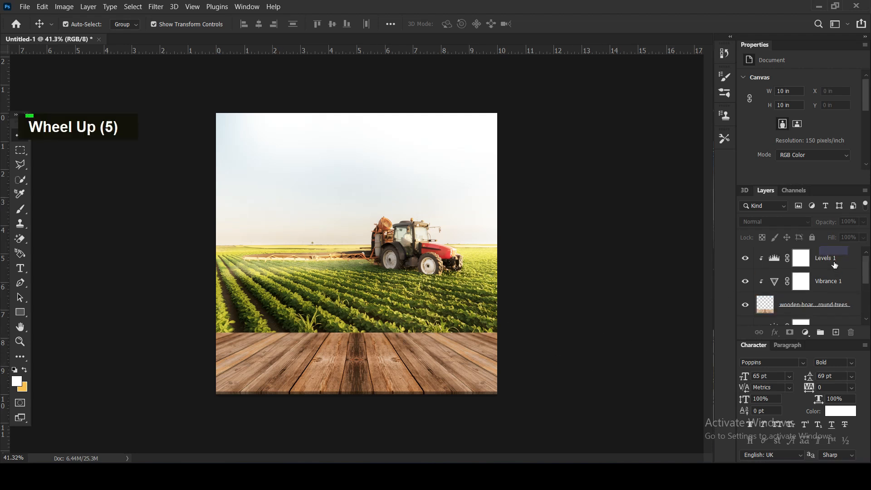
pyautogui.click(843, 259)
pyautogui.scroll(-4, 842, 262)
pyautogui.scroll(1, 841, 267)
pyautogui.scroll(-2, 830, 274)
pyautogui.keyDown('shift'); pyautogui.click(812, 286); pyautogui.keyUp('shift')
pyautogui.moveTo(813, 286); pyautogui.dragTo(820, 331)
pyautogui.doubleClick(786, 253)
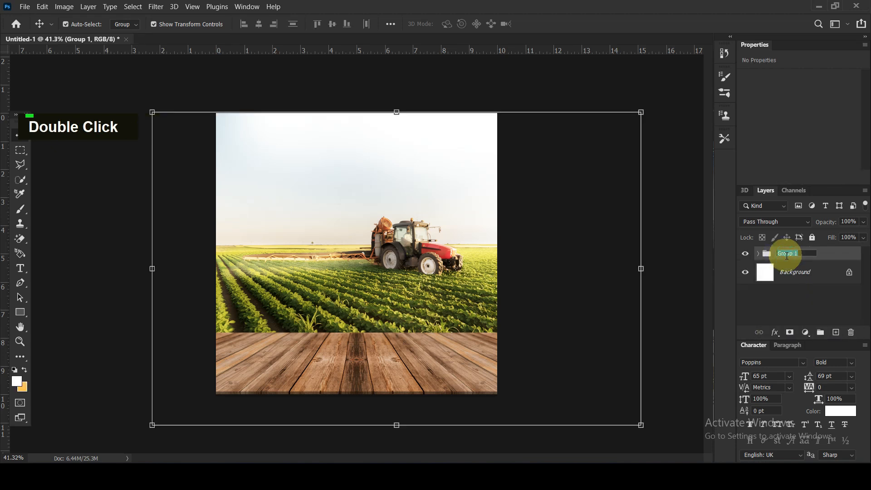
pyautogui.write('background')
pyautogui.press('Return')
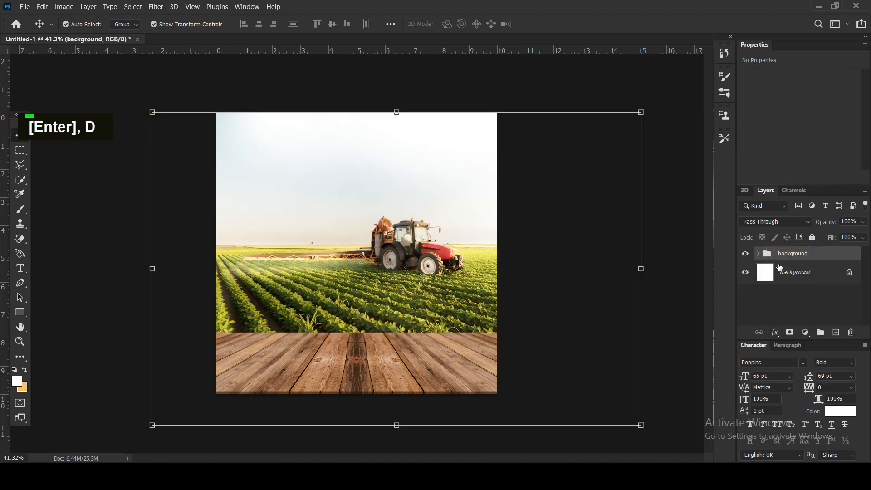
# Add a new layer above the background group and paint a soft orange spot beside the tractor with a 500 px brush.
pyautogui.click(835, 331)
pyautogui.click(20, 210)
pyautogui.click(24, 370)
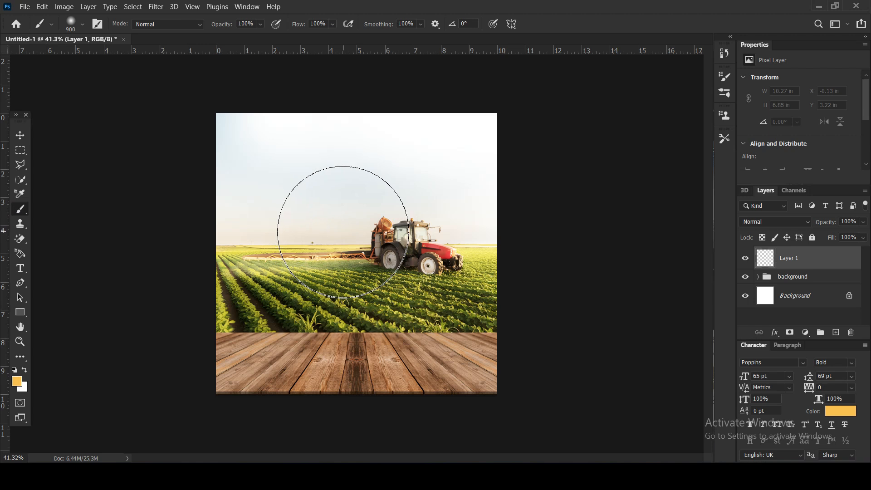
pyautogui.click(342, 231)
pyautogui.hotkey('ctrl', 'z')
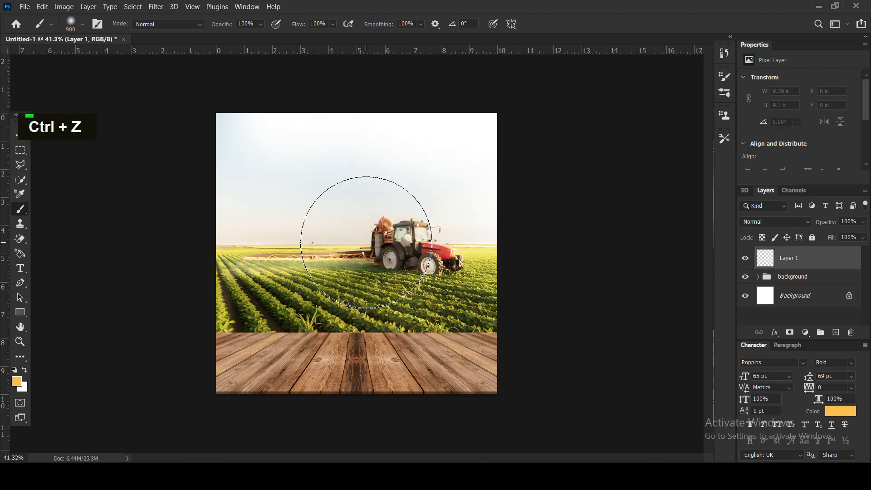
pyautogui.press('[')
pyautogui.press('[')
pyautogui.press('[')
pyautogui.press('[')
pyautogui.click(349, 238)
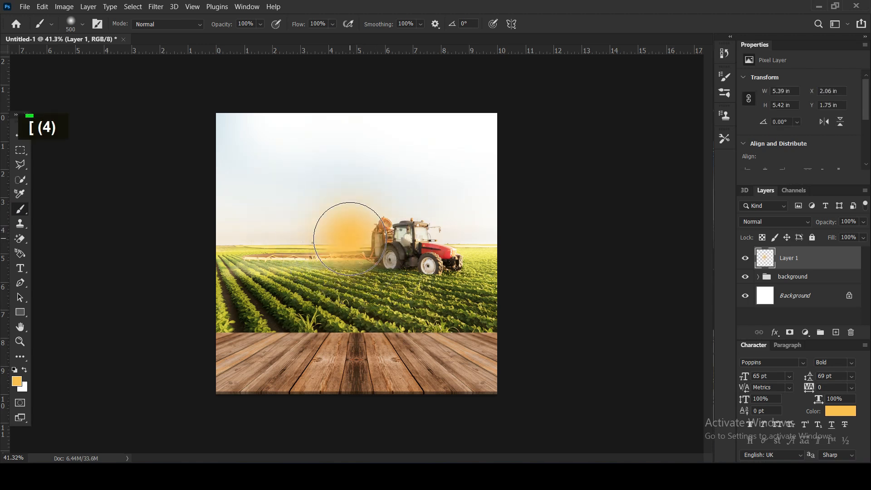
# Paint a soft white core with a 250 px brush in the centre of the orange glow.
pyautogui.press('x')
pyautogui.press('[')
pyautogui.press('[')
pyautogui.press('[')
pyautogui.click(349, 237)
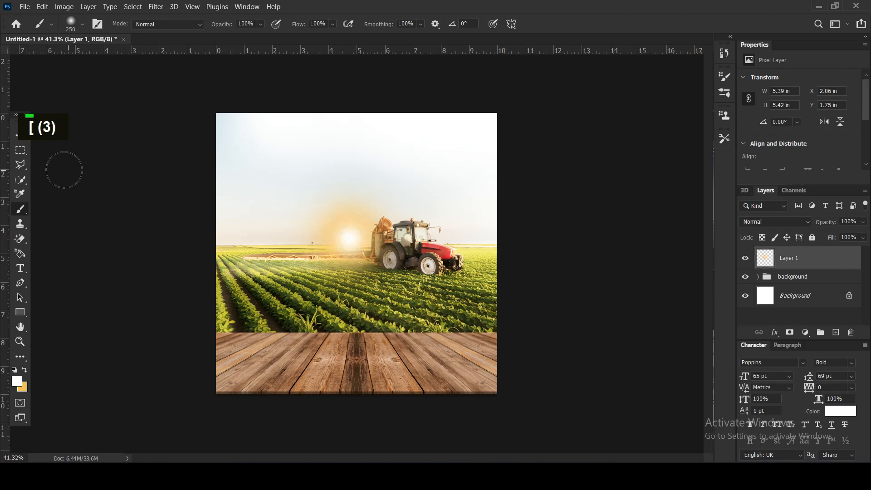
# Set the glow layer's blend mode to Screen and move the glow down onto the horizon, further left of the tractor.
pyautogui.click(18, 136)
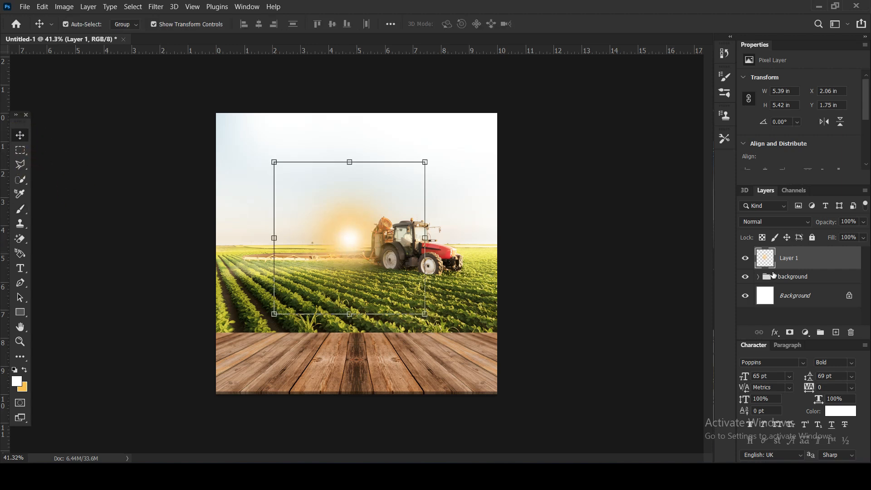
pyautogui.click(773, 221)
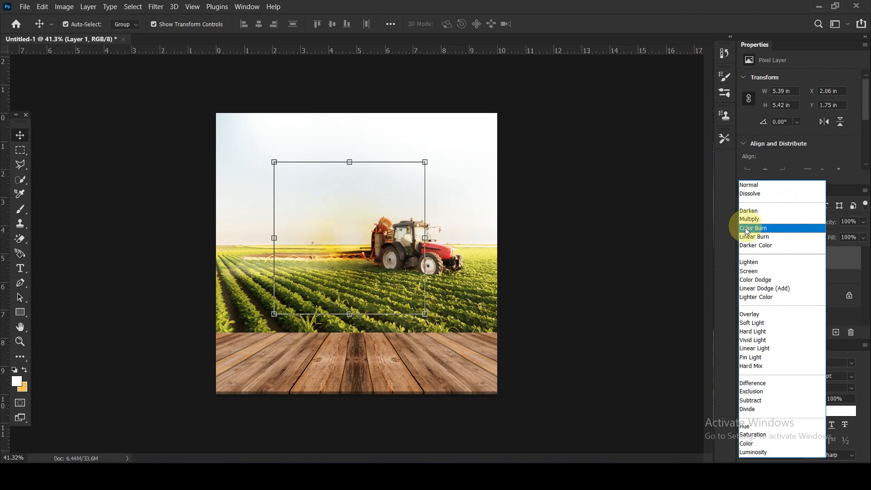
pyautogui.click(756, 272)
pyautogui.moveTo(354, 243); pyautogui.dragTo(310, 261)
# Duplicate the glow layer, hide the copy, and select the original glow layer.
pyautogui.hotkey('ctrl', 'j')
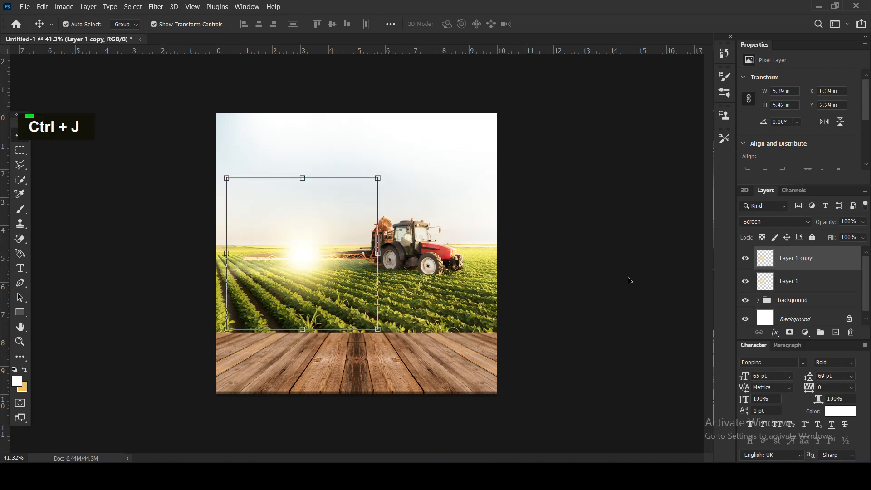
pyautogui.click(745, 257)
pyautogui.click(794, 285)
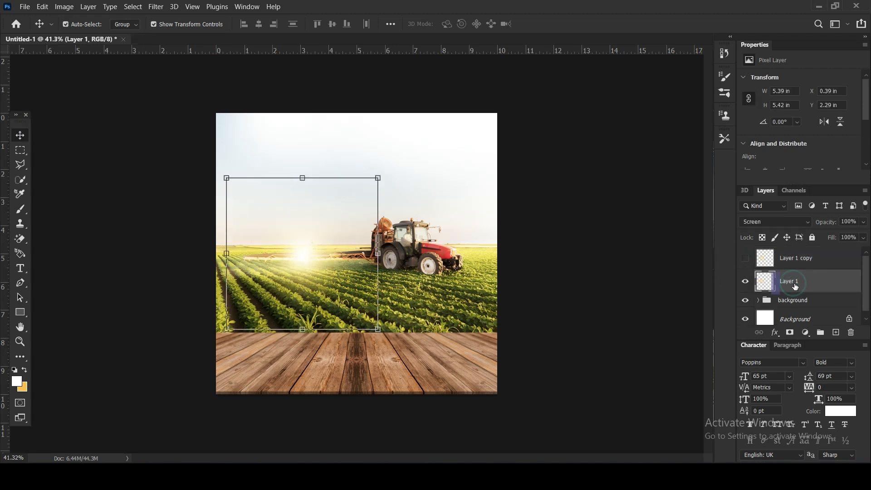
# Scale the original glow to about 404% and position it over the left side of the field's horizon.
pyautogui.moveTo(378, 177); pyautogui.dragTo(579, 103)
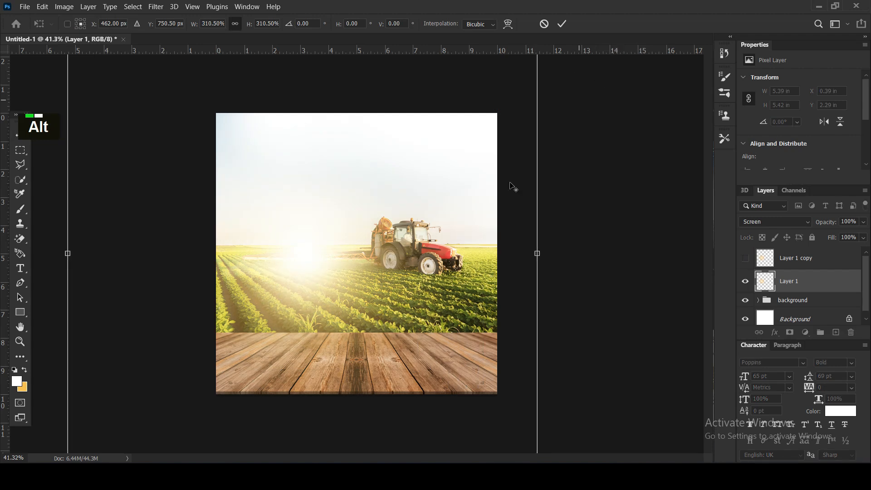
pyautogui.moveTo(332, 272); pyautogui.dragTo(293, 268)
pyautogui.keyDown('alt'); pyautogui.scroll(-4, 293, 268); pyautogui.keyUp('alt')
pyautogui.keyDown('alt'); pyautogui.click(454, 91); pyautogui.keyUp('alt')
pyautogui.moveTo(454, 90); pyautogui.dragTo(514, 57)
pyautogui.moveTo(314, 264); pyautogui.dragTo(315, 257)
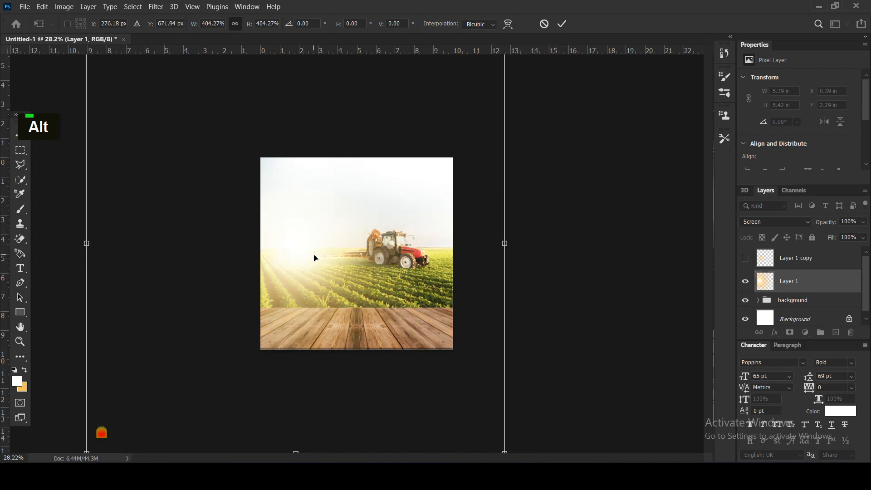
pyautogui.press('Return')
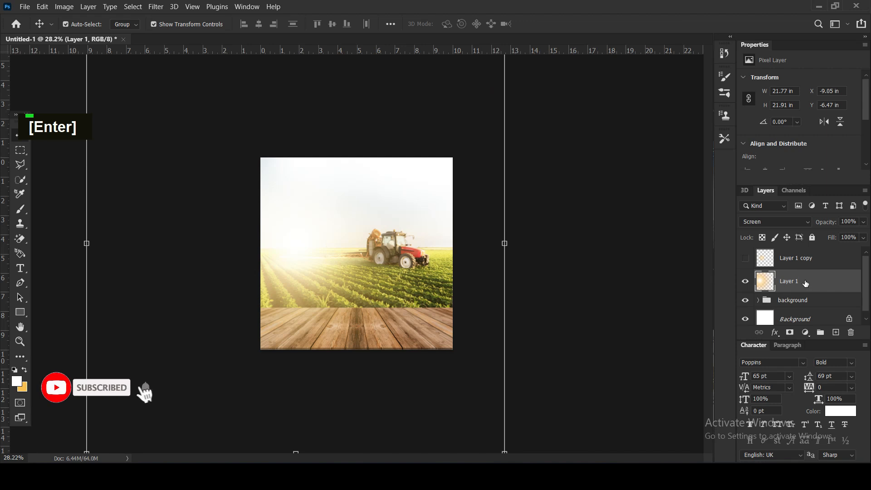
# Move the large glow layer into the background group between the wooden boards and the field's adjustments, and collapse the group.
pyautogui.click(757, 302)
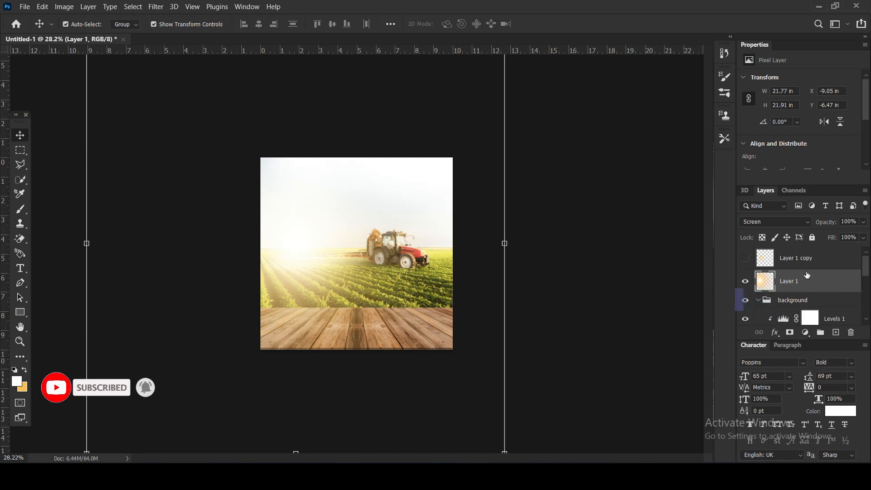
pyautogui.moveTo(804, 284); pyautogui.dragTo(781, 284)
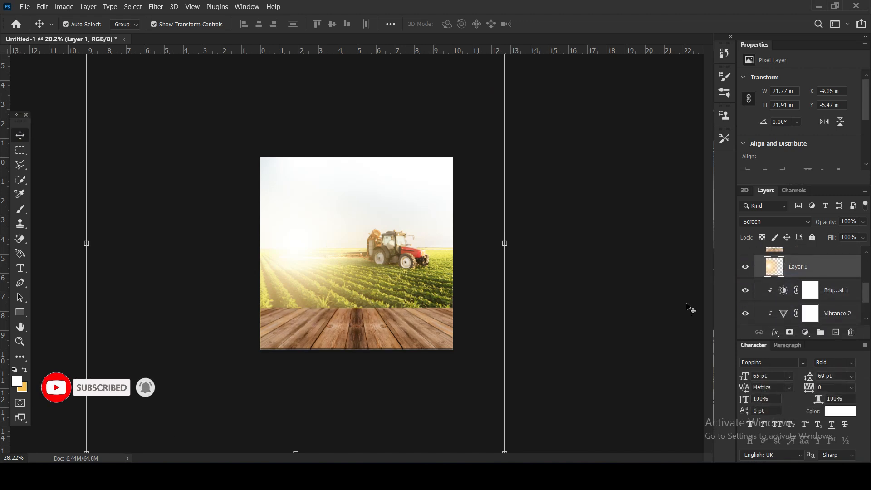
pyautogui.click(583, 260)
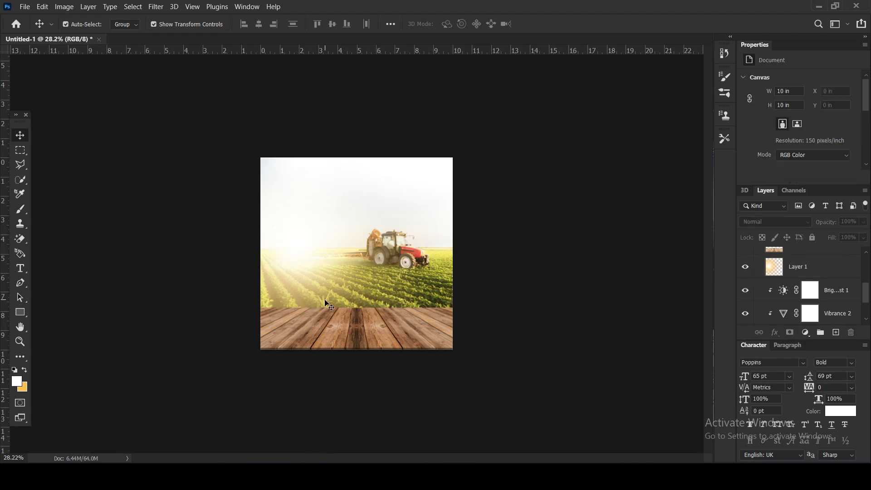
pyautogui.scroll(7, 767, 292)
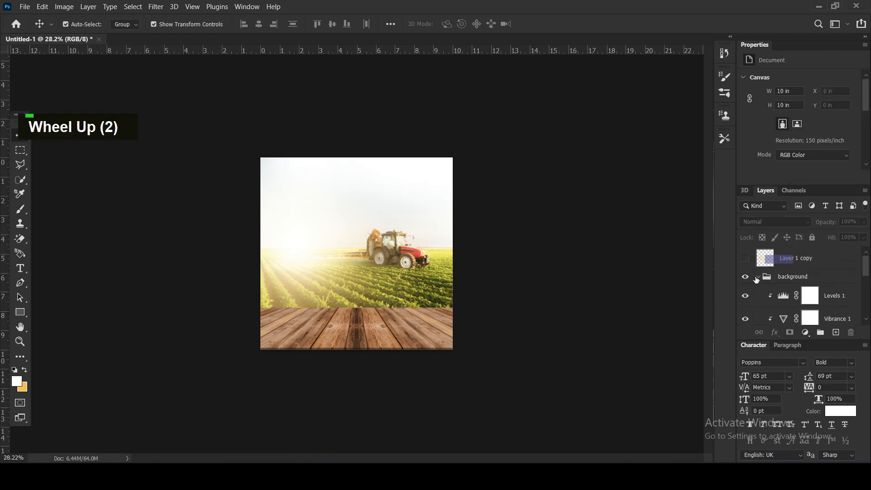
pyautogui.click(794, 277)
pyautogui.click(758, 278)
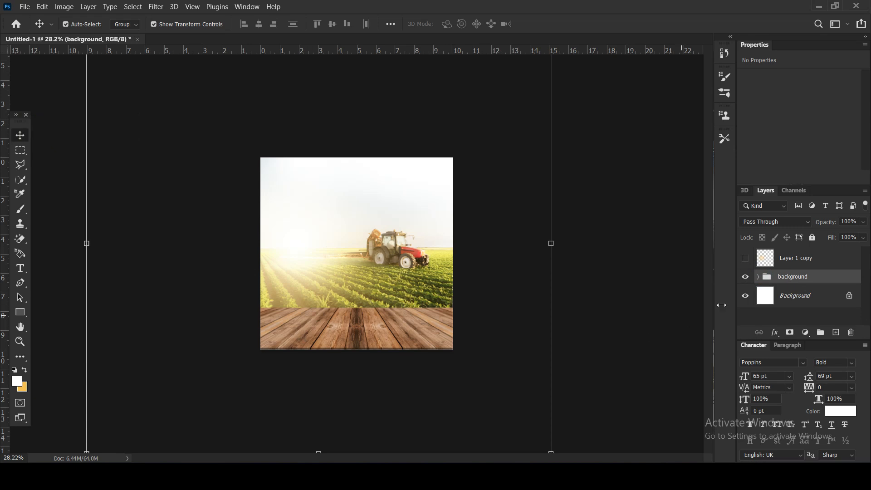
# Place the Fertilizer bucket image above the hidden glow copy, scaled to about 81% on the left side of the scene.
pyautogui.click(790, 263)
pyautogui.moveTo(252, 475)
pyautogui.click(281, 419)
pyautogui.moveTo(434, 193); pyautogui.dragTo(334, 306)
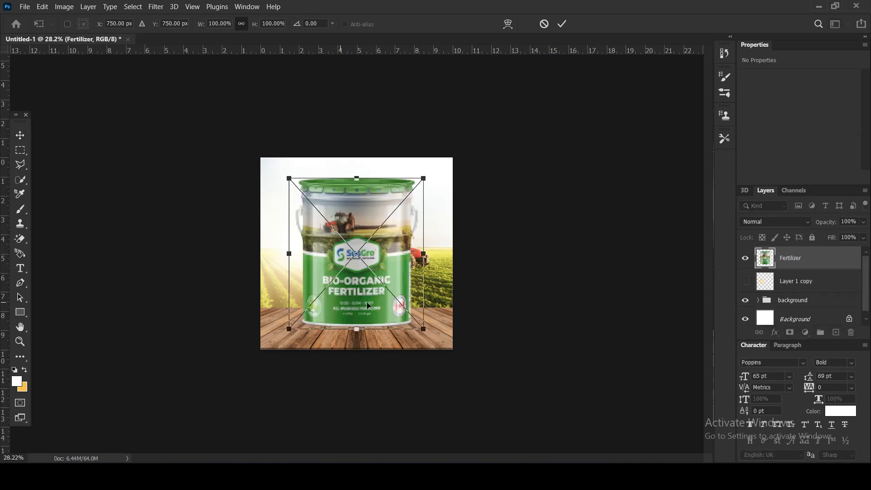
pyautogui.moveTo(423, 178); pyautogui.dragTo(403, 206)
pyautogui.moveTo(374, 283); pyautogui.dragTo(352, 279)
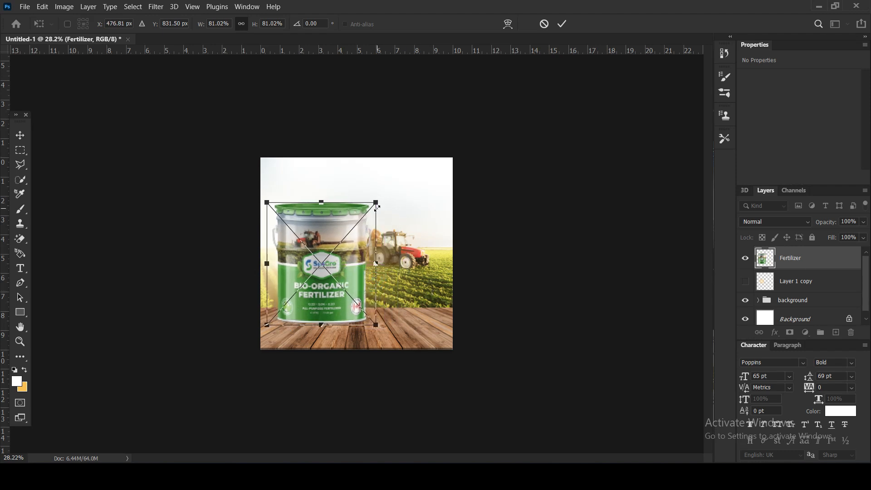
# Resize the fertilizer bucket to about 5.2 x 6 in and stand it on the left side of the wooden tabletop.
pyautogui.moveTo(376, 202); pyautogui.dragTo(370, 208)
pyautogui.moveTo(333, 266); pyautogui.dragTo(330, 276)
pyautogui.scroll(3, 330, 276)
pyautogui.scroll(2, 331, 279)
pyautogui.hotkey('shift', 'Up')
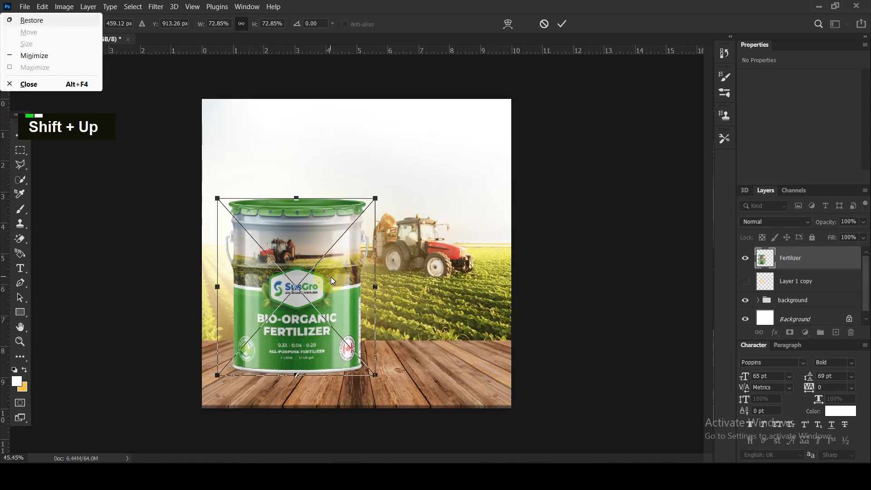
pyautogui.click(330, 276)
pyautogui.hotkey('shift', 'Up')
pyautogui.hotkey('shift', 'Up')
pyautogui.hotkey('shift', 'Down')
pyautogui.hotkey('shift', 'Down')
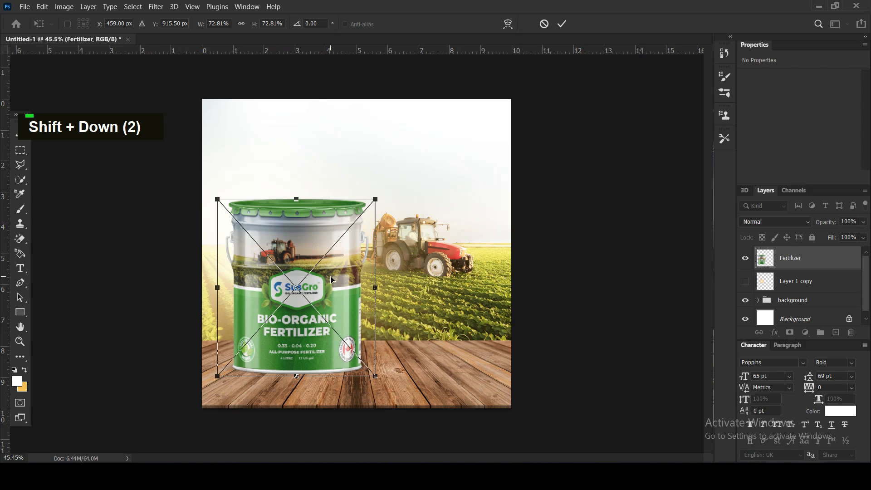
pyautogui.moveTo(376, 198); pyautogui.dragTo(384, 189)
pyautogui.press('Return')
# Lock the large glow layer inside the background group.
pyautogui.doubleClick(478, 281)
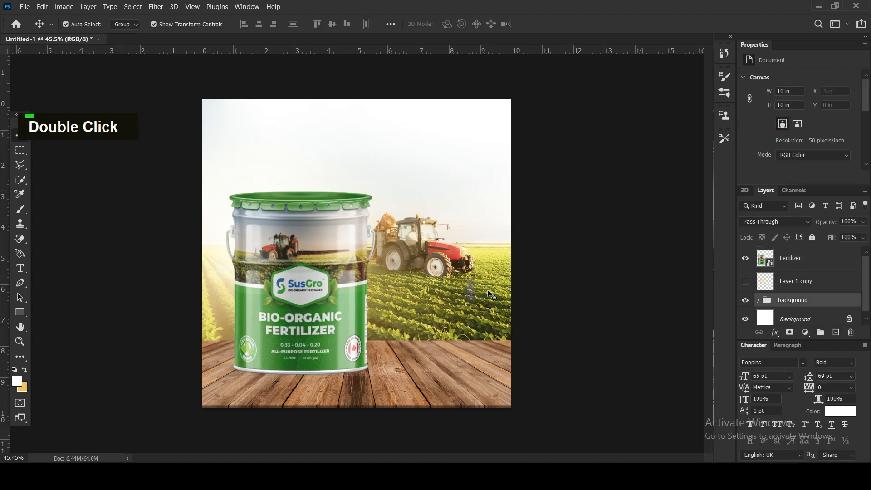
pyautogui.click(758, 300)
pyautogui.scroll(-3, 758, 301)
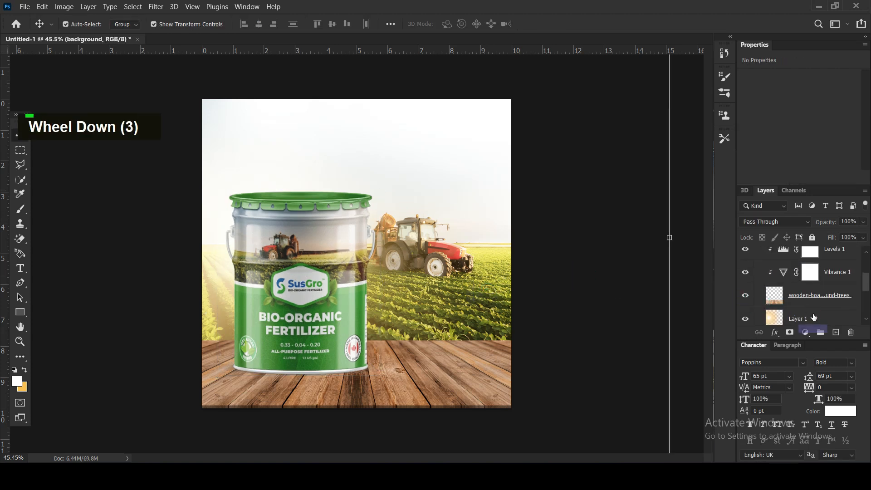
pyautogui.click(813, 315)
pyautogui.click(810, 237)
# Select the tractor field image layer and nudge it 50 px to the right.
pyautogui.scroll(-4, 809, 297)
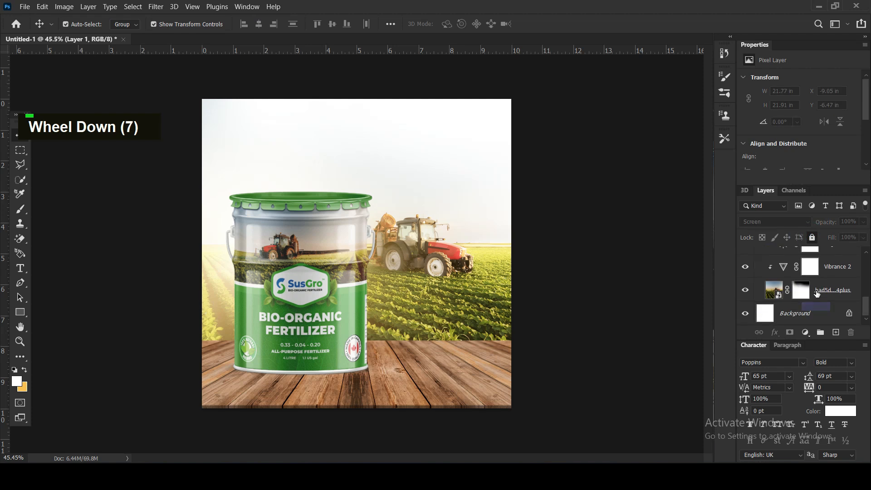
pyautogui.click(816, 292)
pyautogui.hotkey('shift', 'Right')
pyautogui.hotkey('shift', 'Right')
pyautogui.hotkey('shift', 'Right')
pyautogui.hotkey('shift', 'Right')
pyautogui.hotkey('shift', 'Right')
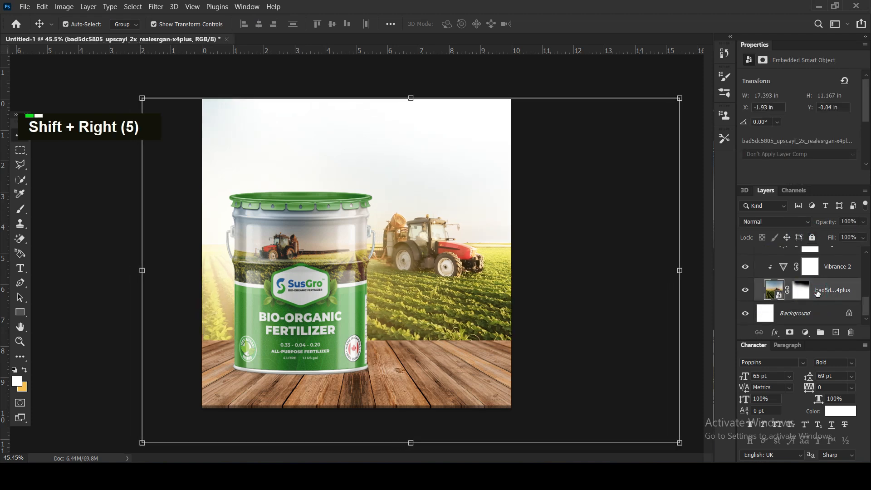
pyautogui.press('shift')
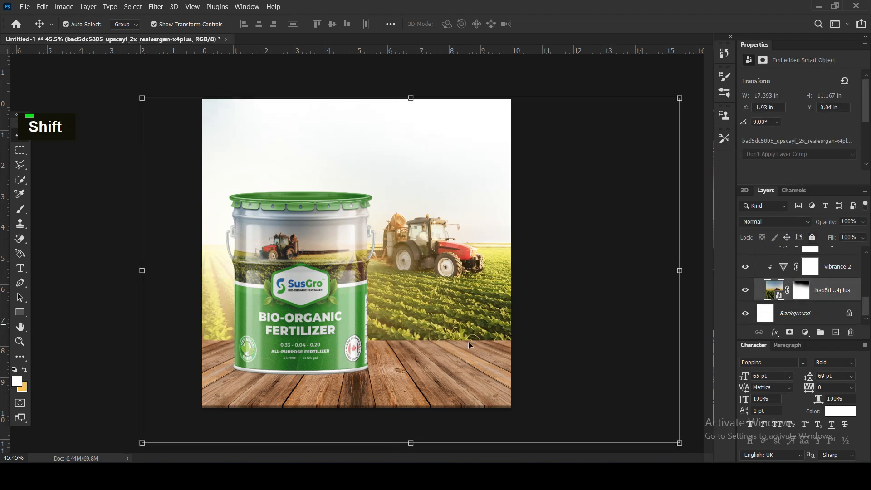
# Scale the tractor field image to about 96% and nudge it down 20 px.
pyautogui.moveTo(678, 443); pyautogui.dragTo(659, 433)
pyautogui.hotkey('shift', 'Down')
pyautogui.hotkey('shift', 'Down')
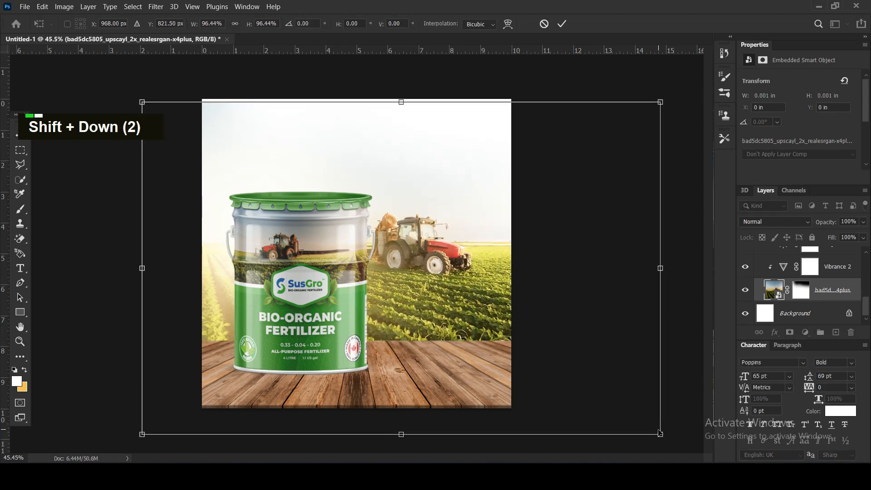
# Paint black on the field layer's mask with a 600 px brush to fade the sky's upper edge to white.
pyautogui.click(800, 290)
pyautogui.press('d')
pyautogui.press('b')
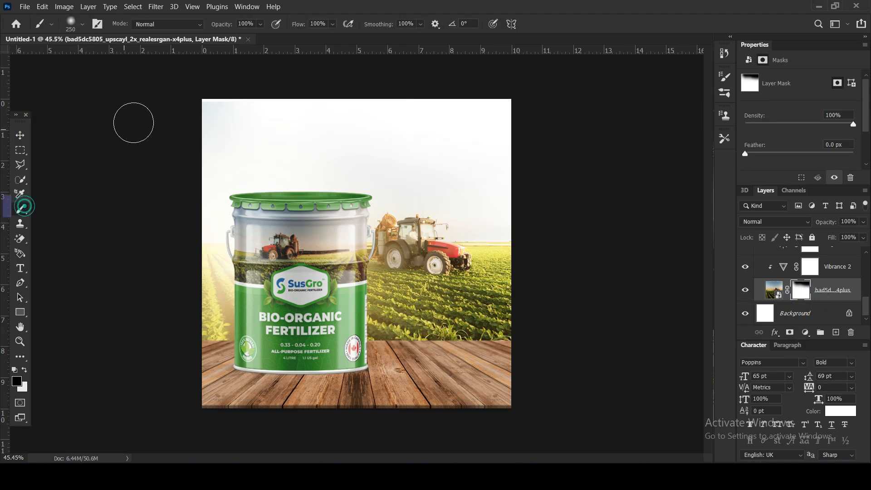
pyautogui.press(']')
pyautogui.press(']')
pyautogui.press(']')
pyautogui.press(']')
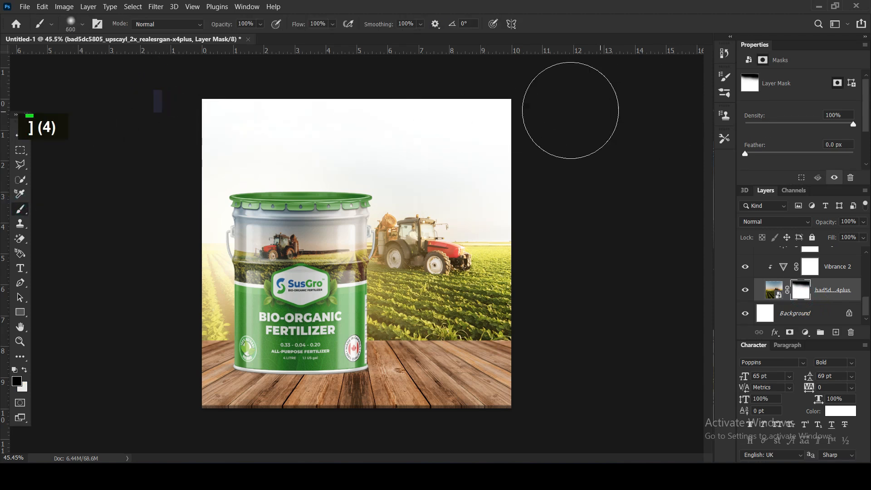
pyautogui.click(20, 135)
pyautogui.click(64, 213)
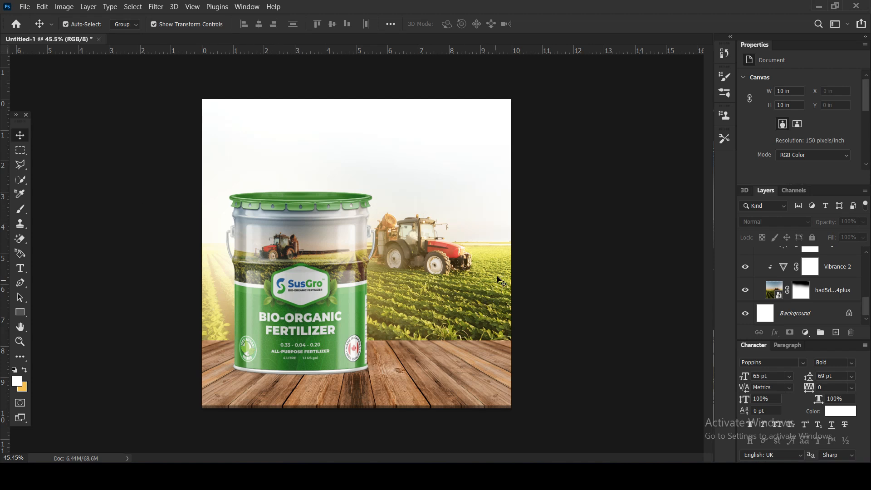
# Move the hidden glow copy above the Fertilizer layer.
pyautogui.click(490, 210)
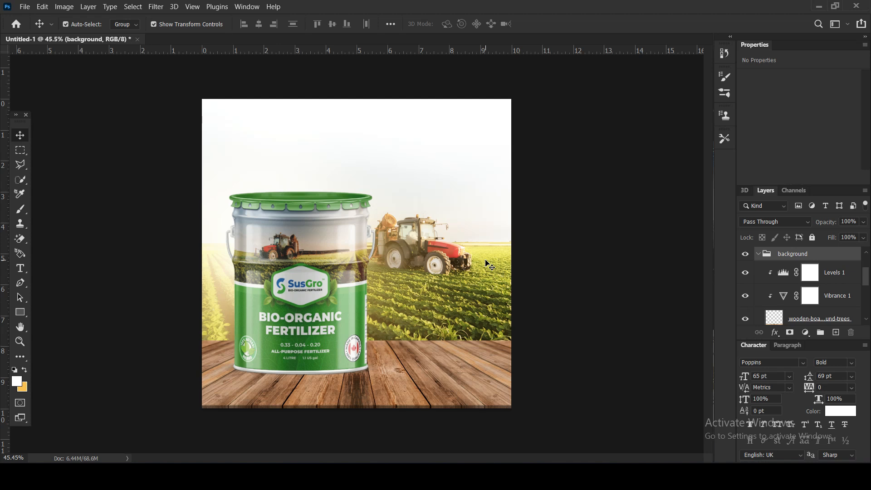
pyautogui.click(313, 231)
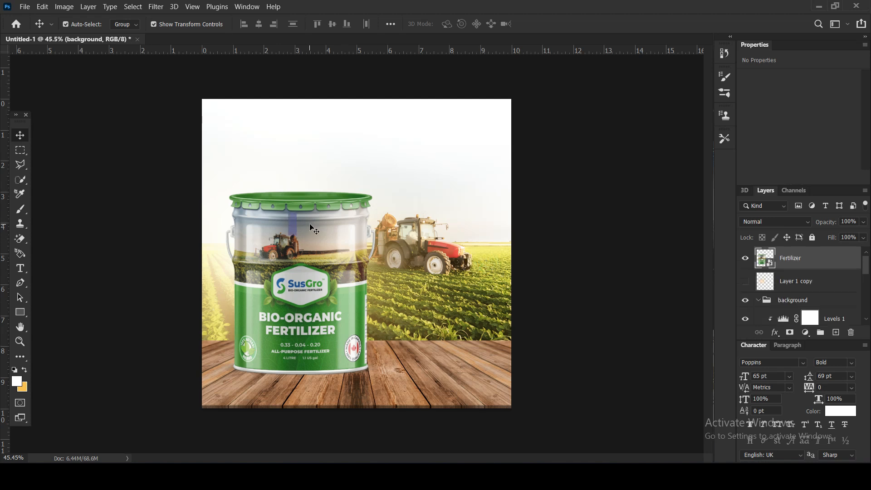
pyautogui.moveTo(790, 289); pyautogui.dragTo(787, 254)
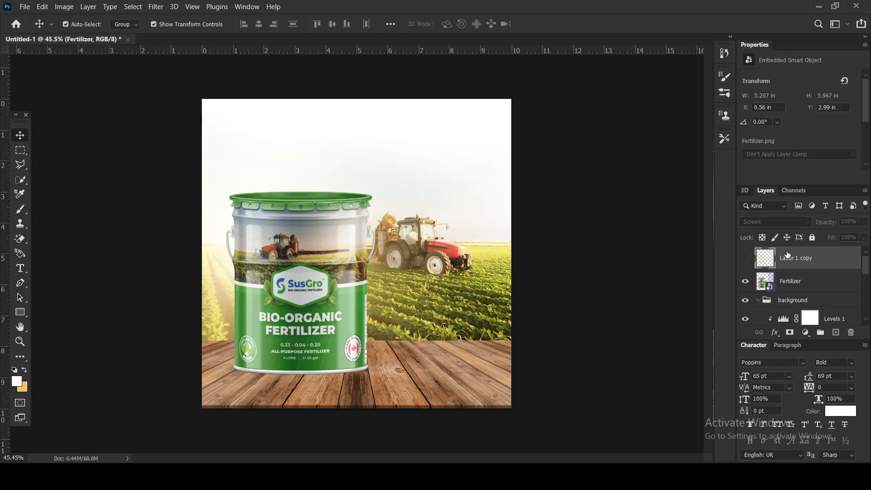
# Show the glow copy and duplicate it onto the bucket's right edge beside the tractor.
pyautogui.click(745, 258)
pyautogui.moveTo(304, 260); pyautogui.dragTo(366, 243)
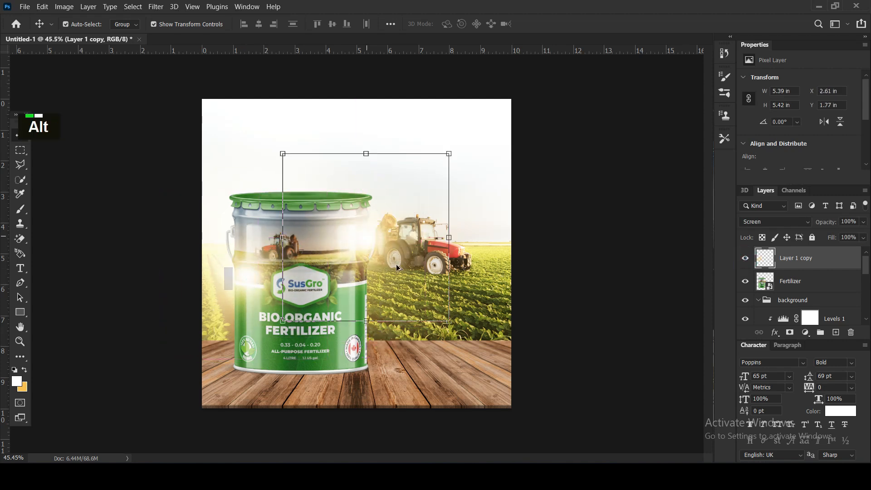
# Stretch the first glow copy to about 8 x 12 in and position it over the bucket's left edge.
pyautogui.click(248, 273)
pyautogui.moveTo(160, 191); pyautogui.dragTo(33, 63)
pyautogui.moveTo(328, 198); pyautogui.dragTo(183, 200)
pyautogui.moveTo(136, 212); pyautogui.dragTo(252, 268)
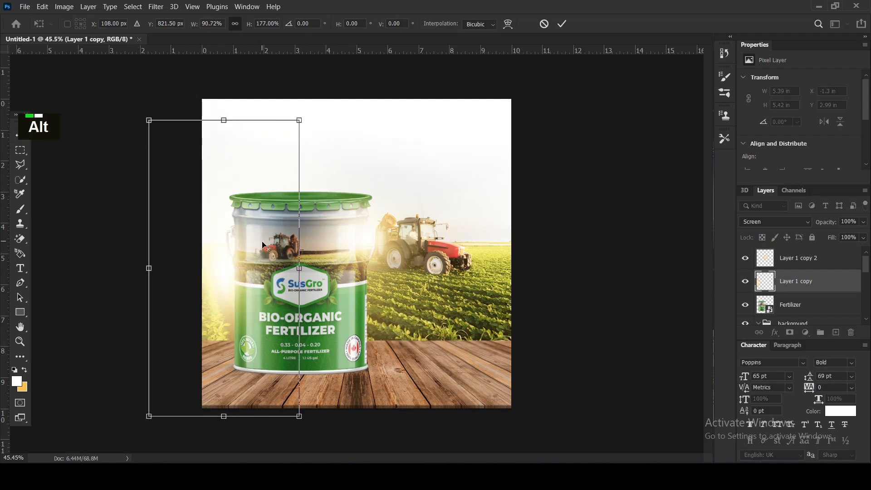
pyautogui.keyDown('alt'); pyautogui.scroll(-3, 200, 355); pyautogui.keyUp('alt')
pyautogui.keyDown('shift'); pyautogui.click(199, 376); pyautogui.keyUp('shift')
pyautogui.moveTo(199, 375); pyautogui.dragTo(127, 431)
pyautogui.moveTo(249, 320); pyautogui.dragTo(288, 301)
pyautogui.press('Return')
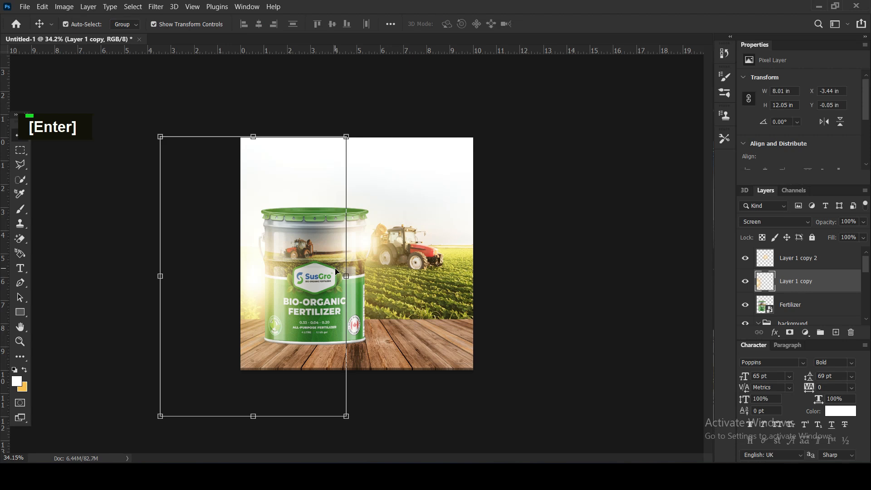
# Nudge the glow at the bucket's right edge slightly toward the tractor and lower its layer opacity.
pyautogui.click(529, 249)
pyautogui.moveTo(371, 243); pyautogui.dragTo(373, 241)
pyautogui.click(510, 273)
pyautogui.scroll(3, 429, 284)
pyautogui.scroll(-3, 431, 287)
pyautogui.click(368, 236)
pyautogui.click(818, 223)
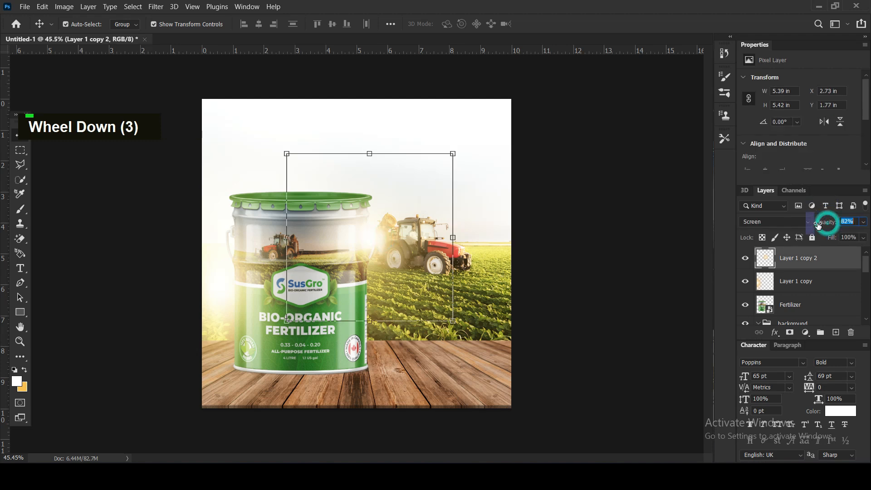
pyautogui.moveTo(818, 225); pyautogui.dragTo(815, 226)
pyautogui.click(601, 233)
# Add a Brightness/Contrast adjustment clipped to the fertilizer bucket and raise its brightness to about 29.
pyautogui.click(320, 340)
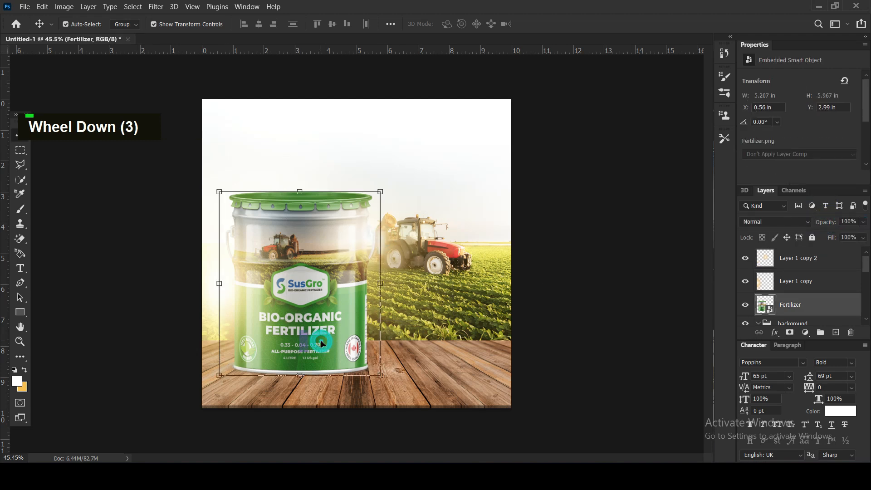
pyautogui.click(806, 332)
pyautogui.click(796, 170)
pyautogui.click(784, 178)
pyautogui.moveTo(799, 111); pyautogui.dragTo(816, 109)
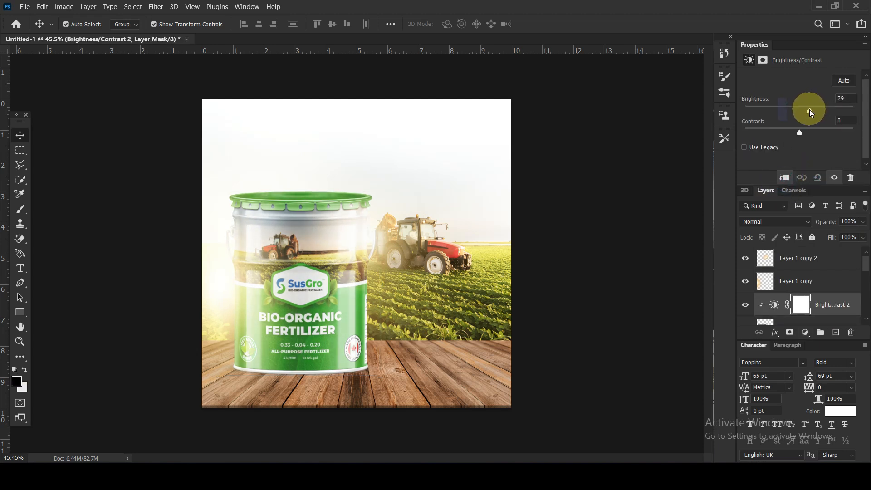
# Add a clipped Color Balance adjustment directly above the Fertilizer layer and shift its midtones slightly toward yellow.
pyautogui.scroll(-5, 798, 290)
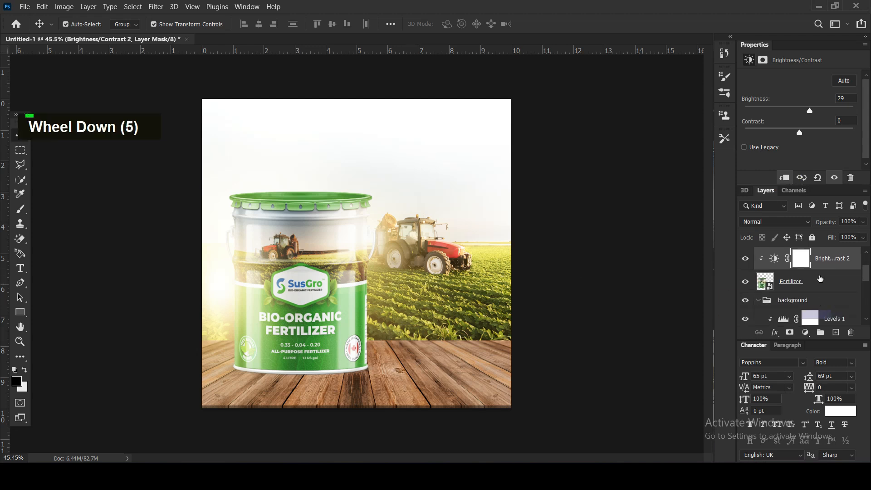
pyautogui.click(798, 282)
pyautogui.click(806, 332)
pyautogui.click(806, 232)
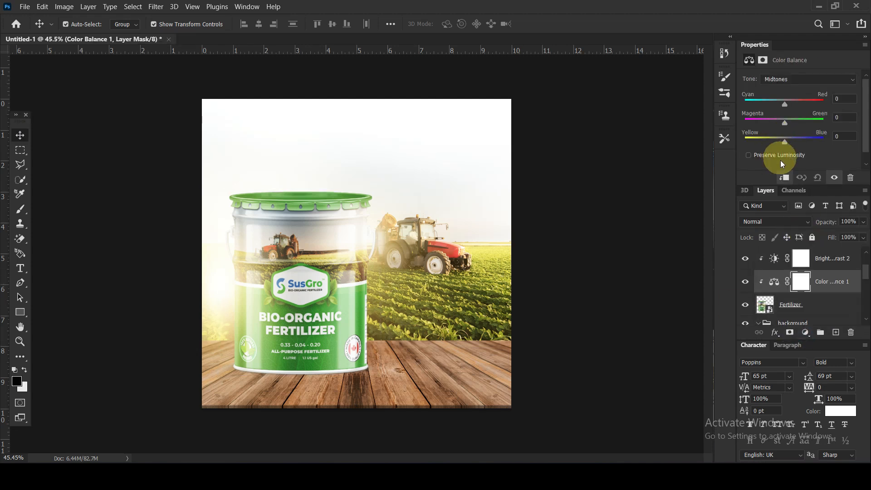
pyautogui.moveTo(784, 138); pyautogui.dragTo(780, 139)
pyautogui.click(645, 151)
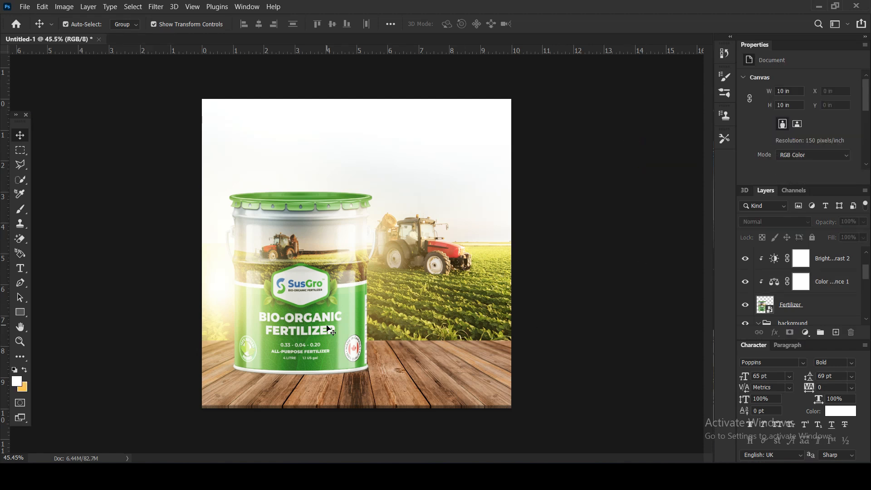
# Create an empty layer between the Fertilizer layer and the background group, and collapse that group.
pyautogui.click(327, 325)
pyautogui.scroll(-7, 800, 313)
pyautogui.click(812, 276)
pyautogui.click(836, 332)
pyautogui.moveTo(791, 296); pyautogui.dragTo(761, 275)
pyautogui.click(757, 301)
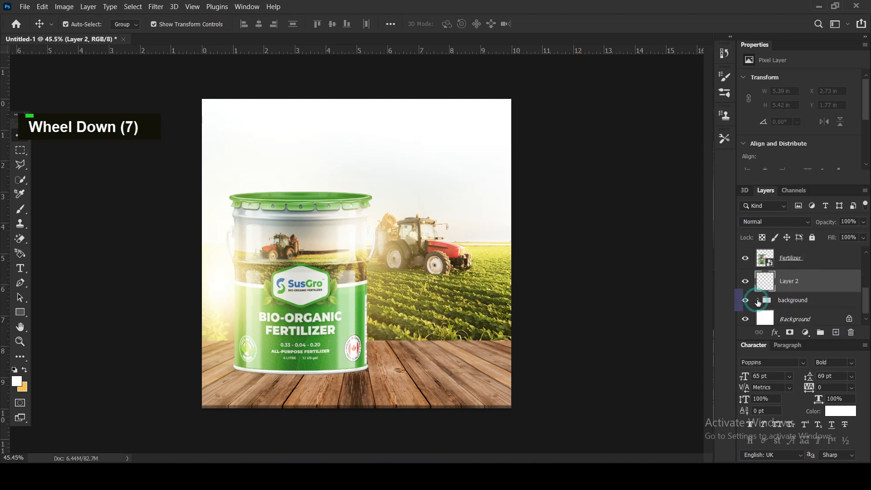
# Set the foreground colour to black (#000000) and flatten the Brush tip into a thin horizontal ellipse.
pyautogui.click(17, 381)
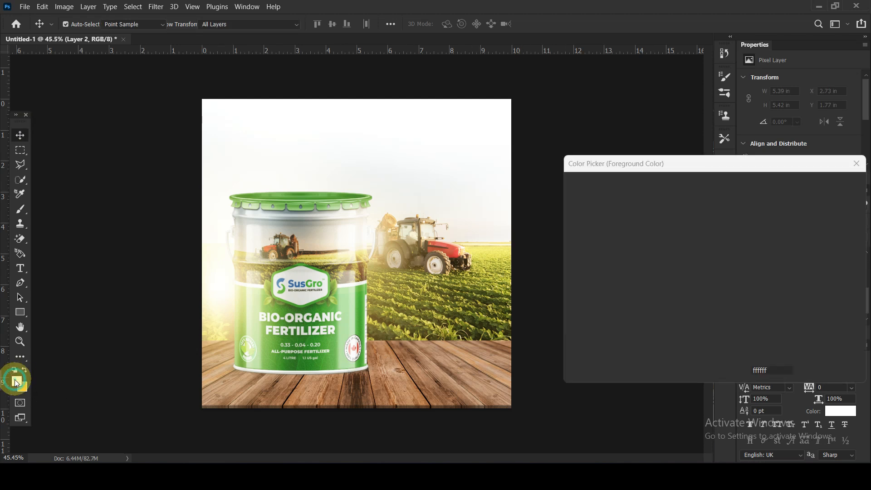
pyautogui.moveTo(618, 305); pyautogui.dragTo(555, 339)
pyautogui.click(825, 185)
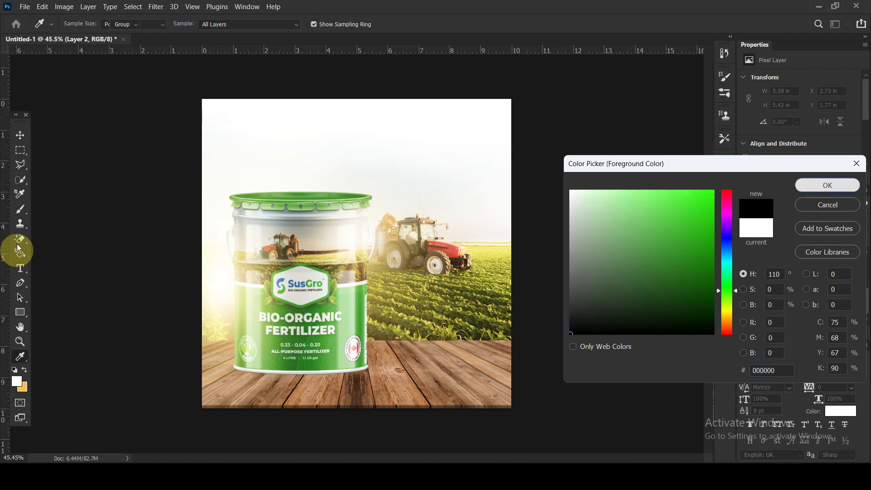
pyautogui.click(18, 207)
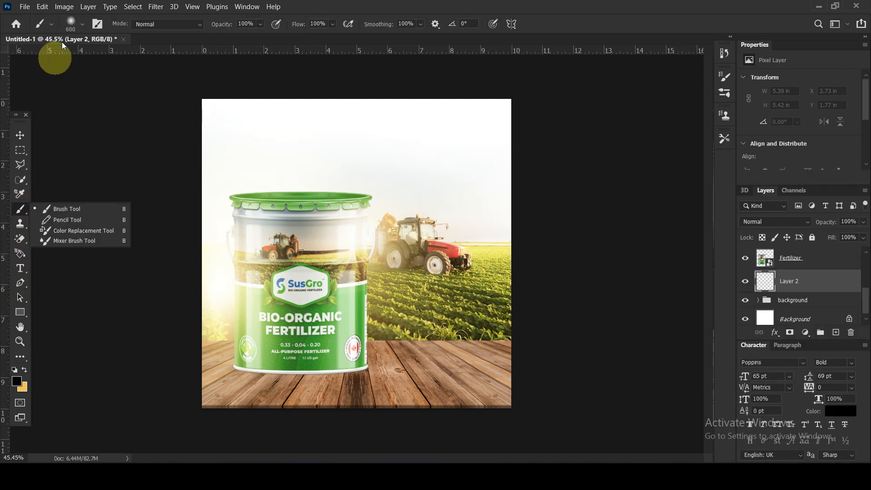
pyautogui.click(74, 21)
pyautogui.click(42, 130)
pyautogui.press('Return')
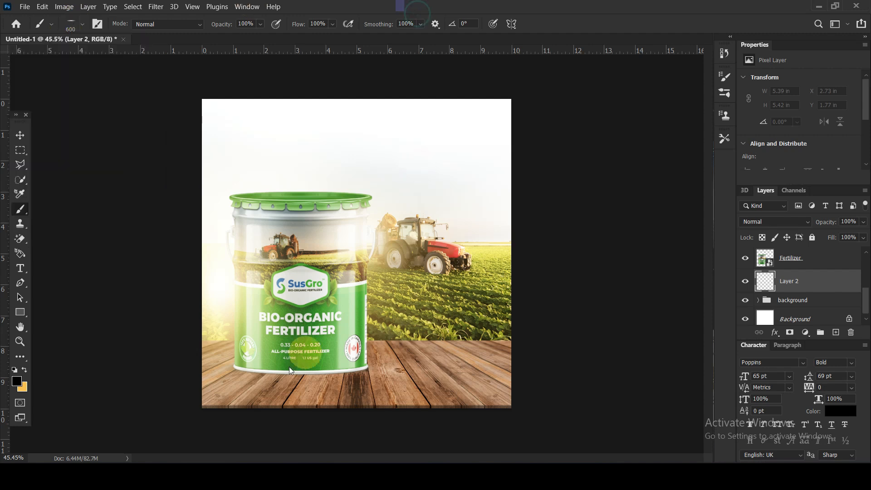
# Enlarge the flat brush to 1100 px and paint a soft black contact shadow under the bucket's base.
pyautogui.moveTo(275, 370)
pyautogui.mouseDown()
pyautogui.moveTo(347, 371)
pyautogui.moveTo(258, 371)
pyautogui.moveTo(338, 370)
pyautogui.moveTo(307, 371)
pyautogui.moveTo(512, 417)
pyautogui.mouseUp()
pyautogui.press(']')
pyautogui.press(']')
pyautogui.press(']')
pyautogui.press(']')
pyautogui.press(']')
pyautogui.press(']')
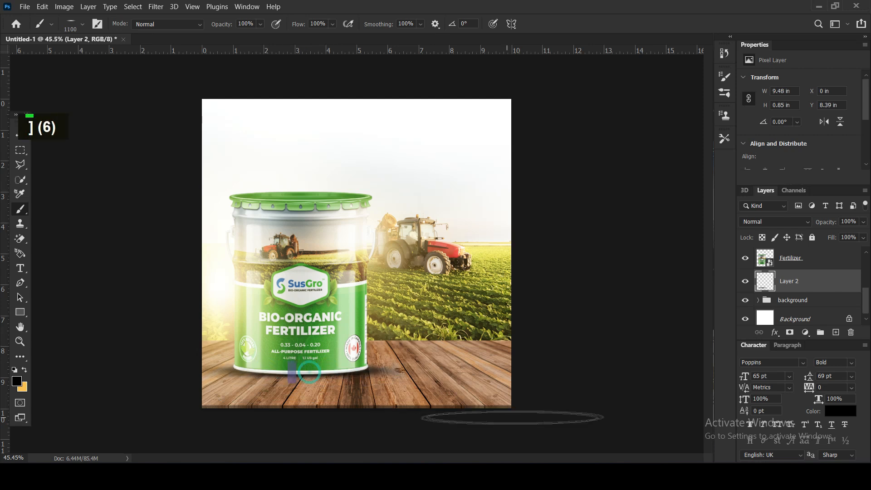
pyautogui.hotkey('ctrl', 'z')
pyautogui.click(303, 369)
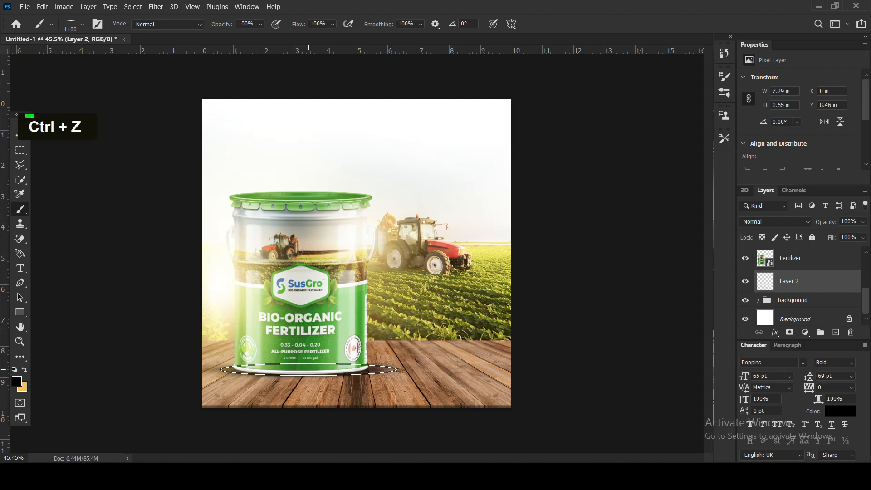
pyautogui.click(20, 135)
# Add another empty layer above the bucket's adjustments, just below the glow copies.
pyautogui.click(803, 282)
pyautogui.click(835, 333)
pyautogui.moveTo(797, 282)
pyautogui.mouseDown()
pyautogui.moveTo(792, 258)
pyautogui.moveTo(788, 289)
pyautogui.mouseUp()
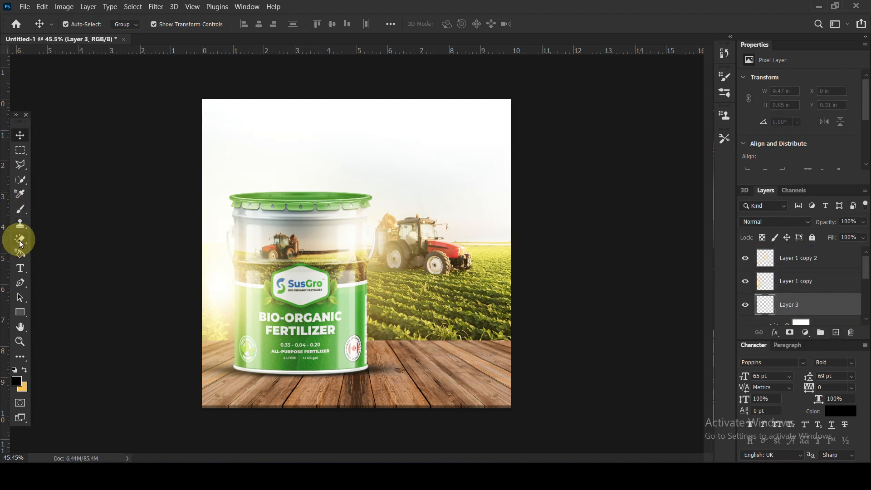
# Draw a black Pen shape flaring from the bucket's base past the canvas's lower edge, and place it beneath the Fertilizer layer.
pyautogui.click(20, 283)
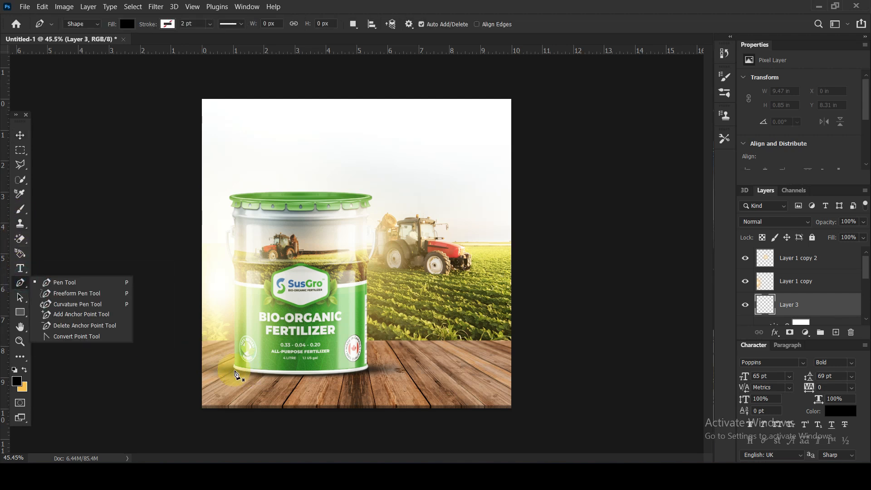
pyautogui.click(235, 374)
pyautogui.hotkey('ctrl', 'z')
pyautogui.hotkey('ctrl', 'z')
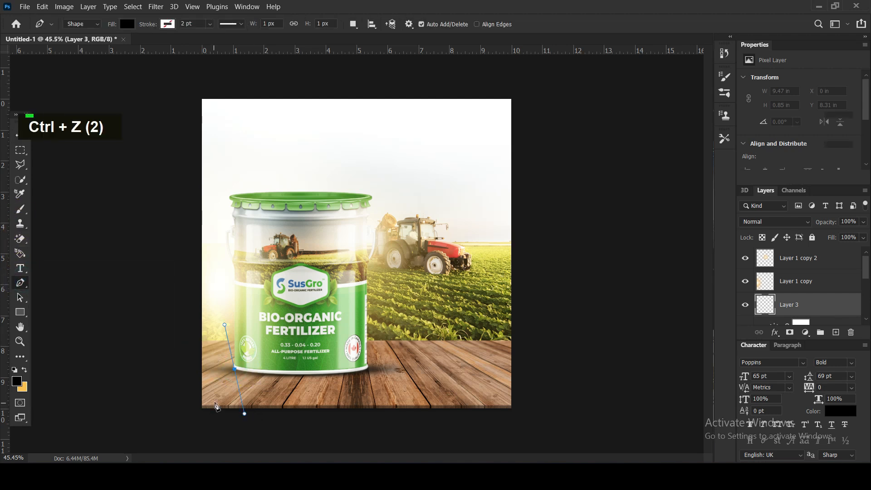
pyautogui.click(234, 364)
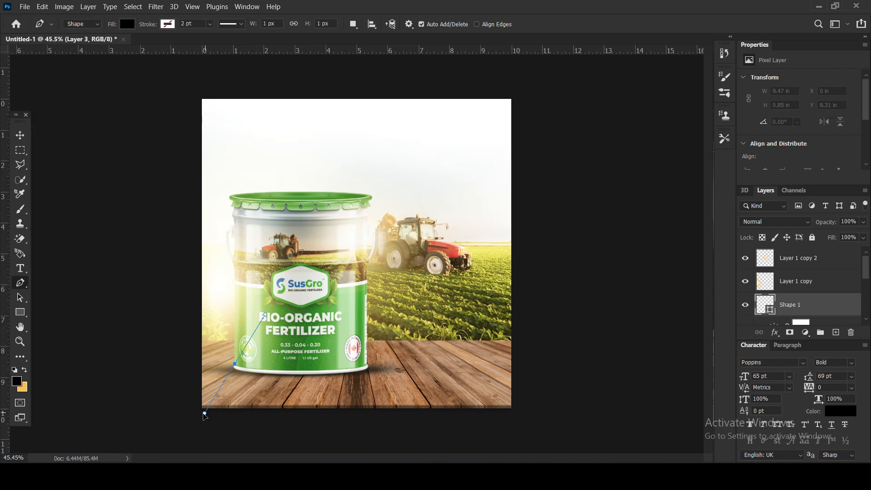
pyautogui.moveTo(195, 413); pyautogui.dragTo(196, 417)
pyautogui.hotkey('ctrl', 'z')
pyautogui.click(196, 415)
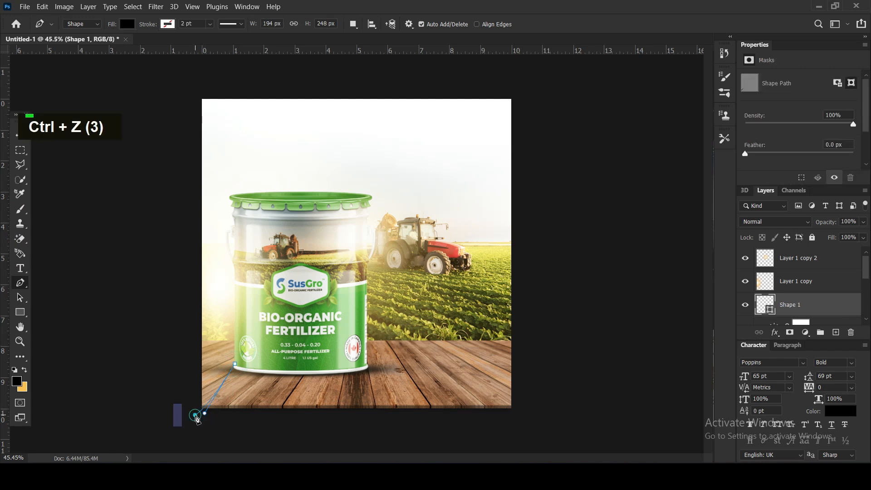
pyautogui.click(412, 418)
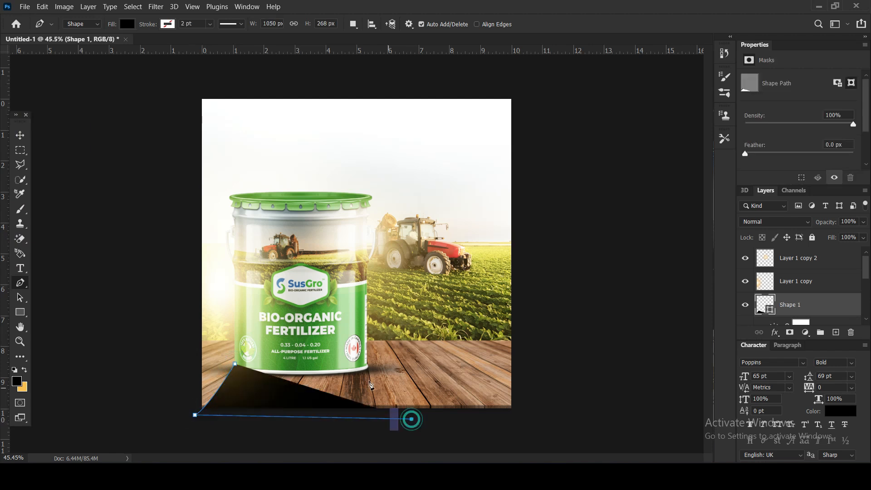
pyautogui.click(365, 361)
pyautogui.click(234, 364)
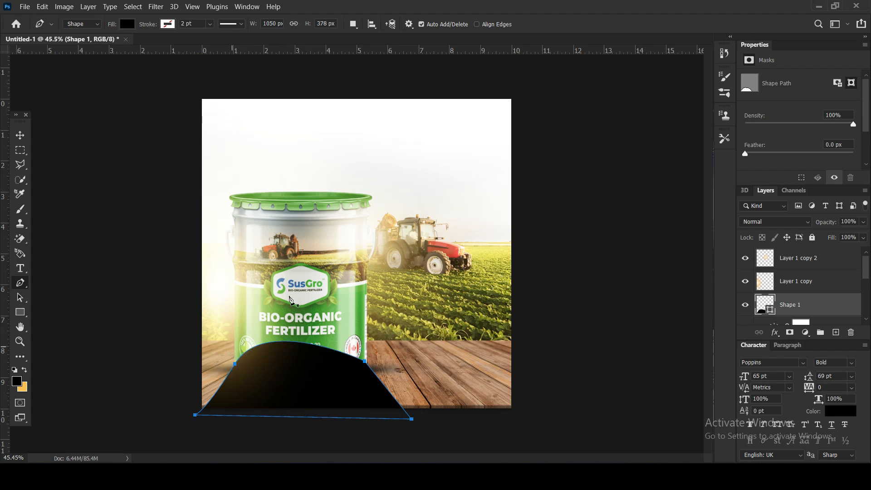
pyautogui.scroll(-2, 796, 285)
pyautogui.moveTo(790, 271); pyautogui.dragTo(798, 315)
# Convert the black shape to a smart object, apply a Gaussian Blur of about 78 px and lower its opacity to 51%.
pyautogui.click(155, 6)
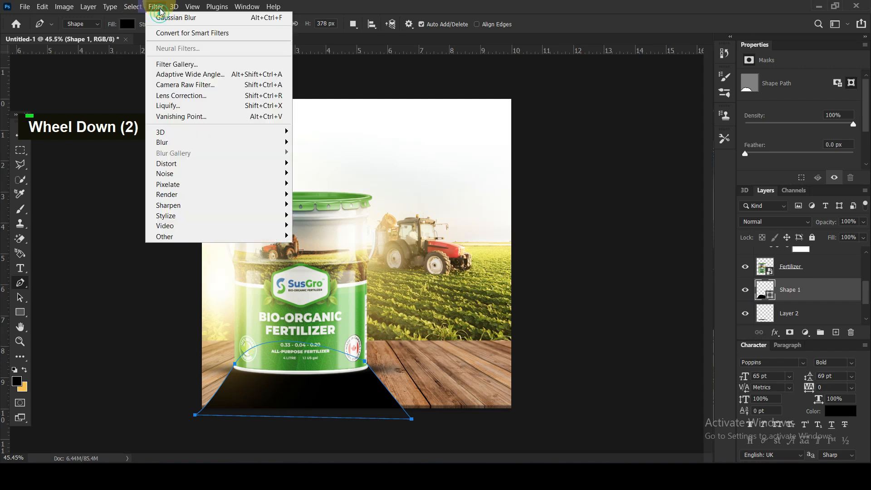
pyautogui.moveTo(172, 140)
pyautogui.click(341, 183)
pyautogui.click(457, 190)
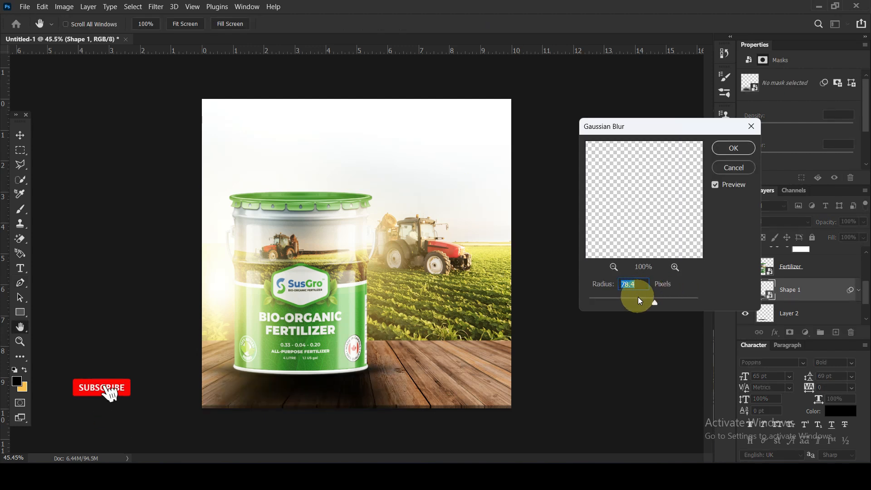
pyautogui.click(731, 148)
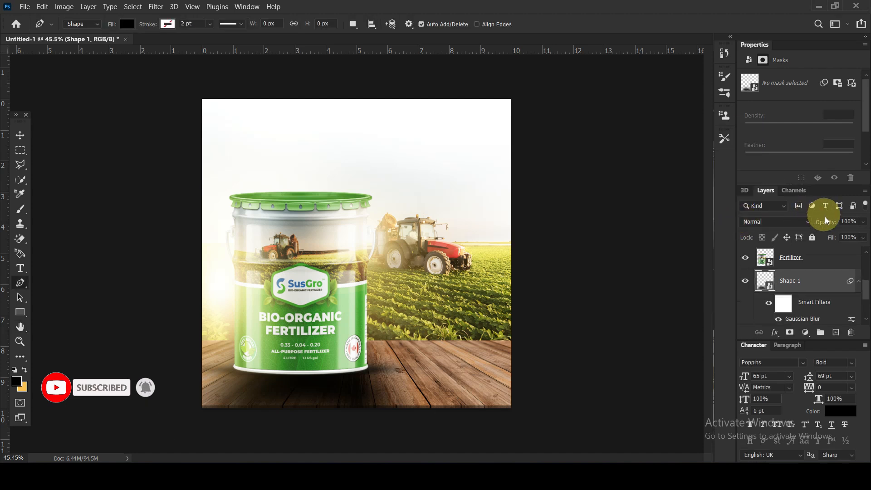
pyautogui.moveTo(825, 223); pyautogui.dragTo(799, 221)
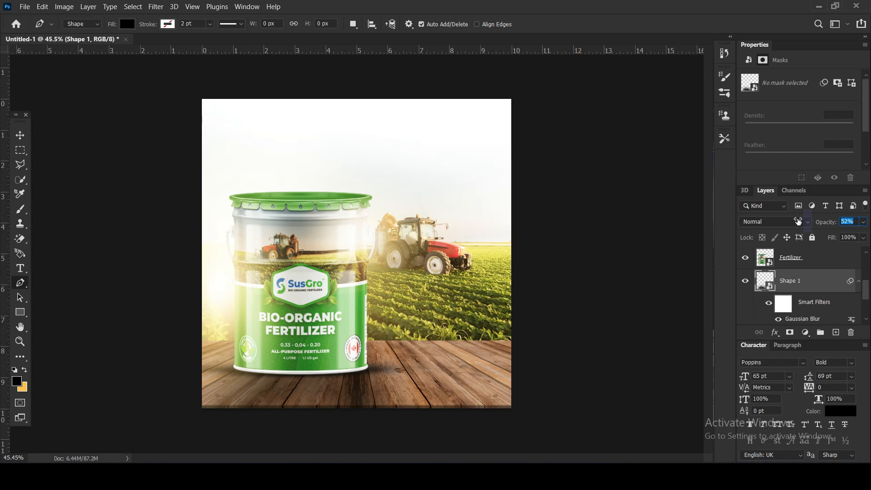
# Add a layer mask to the blurred shape and hide its spill beside the bucket with a soft round black brush, reduced to 500 and 250 px.
pyautogui.click(789, 332)
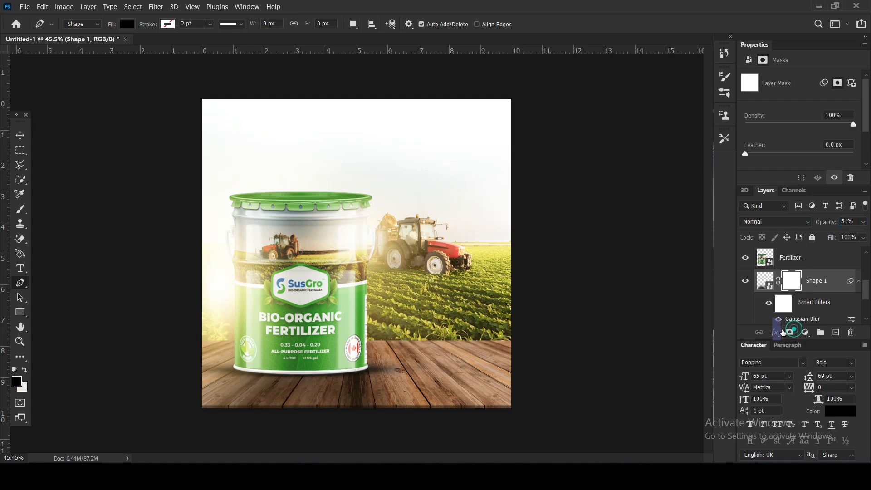
pyautogui.click(20, 209)
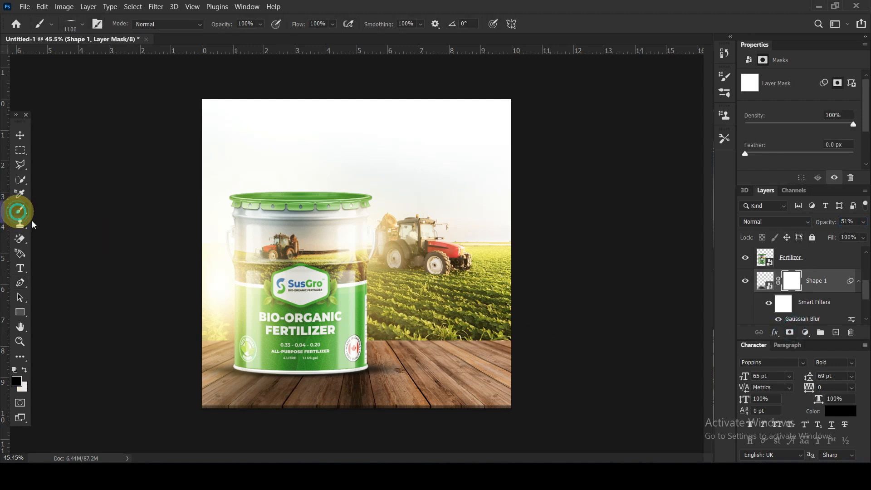
pyautogui.click(71, 21)
pyautogui.doubleClick(38, 126)
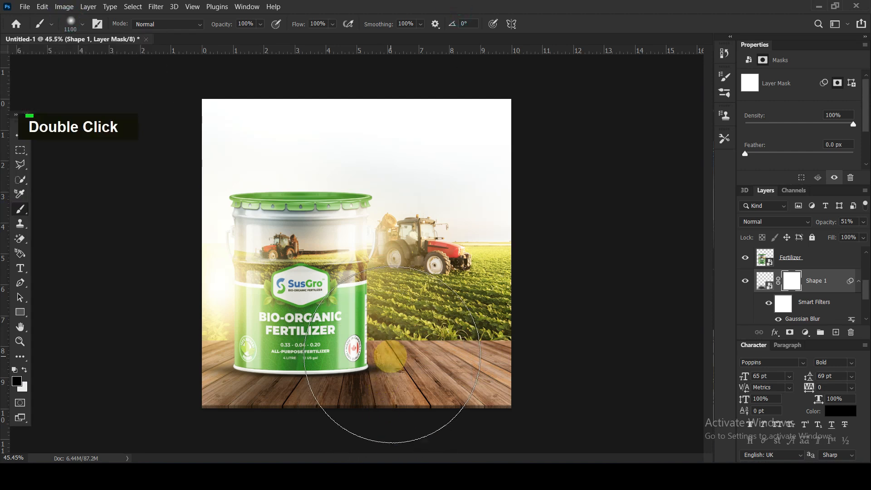
pyautogui.press('[')
pyautogui.press('[')
pyautogui.press('[')
pyautogui.press('[')
pyautogui.press('[')
pyautogui.press('[')
pyautogui.press('[')
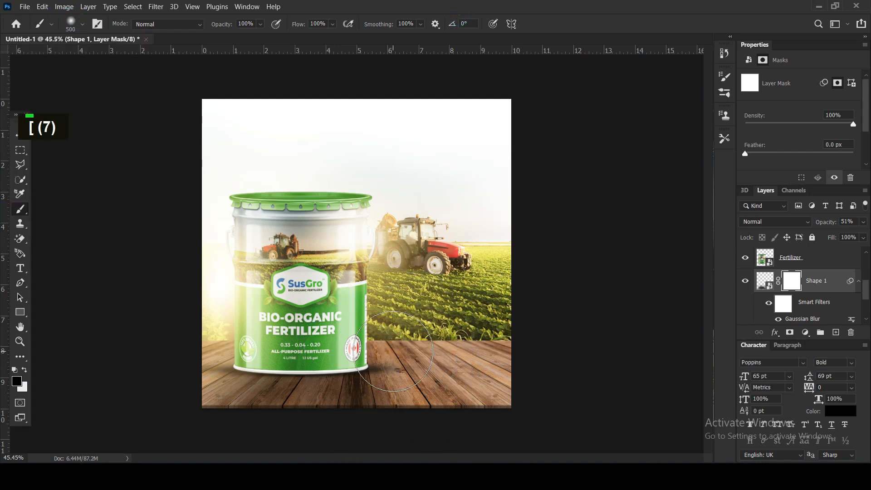
pyautogui.moveTo(368, 360)
pyautogui.mouseDown()
pyautogui.moveTo(448, 399)
pyautogui.moveTo(612, 451)
pyautogui.mouseUp()
pyautogui.moveTo(223, 349); pyautogui.dragTo(107, 420)
pyautogui.moveTo(350, 329); pyautogui.dragTo(574, 387)
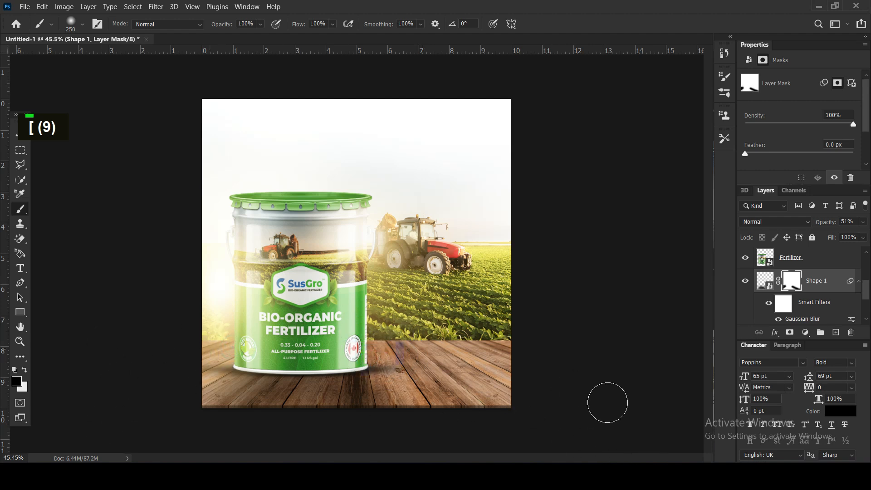
pyautogui.click(16, 134)
# Add a layer mask to the painted contact shadow and fade its ends on both sides of the bucket.
pyautogui.scroll(-2, 801, 301)
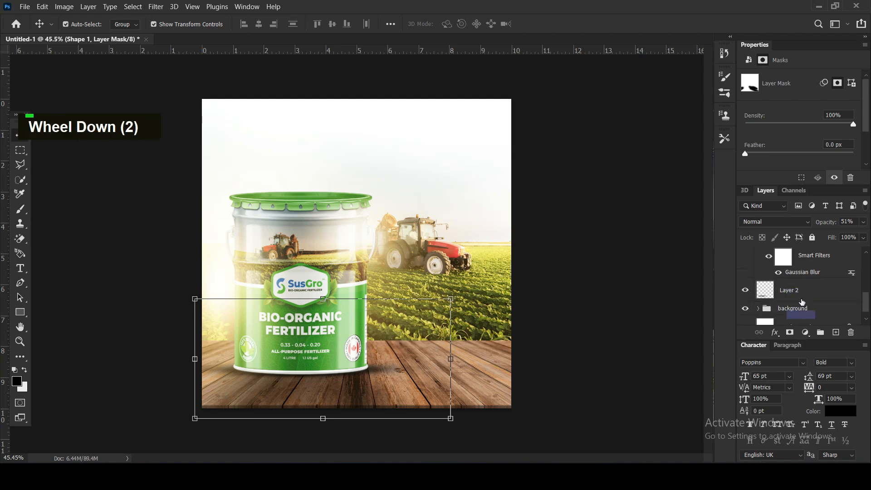
pyautogui.click(801, 301)
pyautogui.click(790, 332)
pyautogui.click(20, 209)
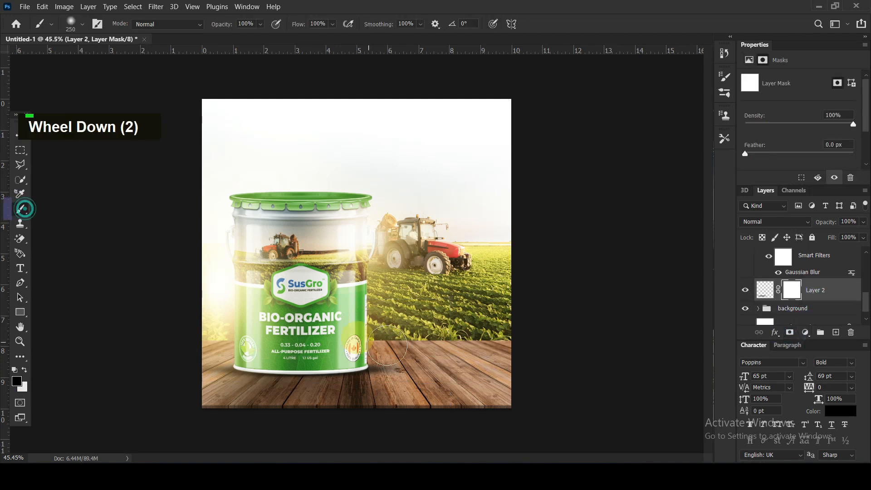
pyautogui.doubleClick(196, 354)
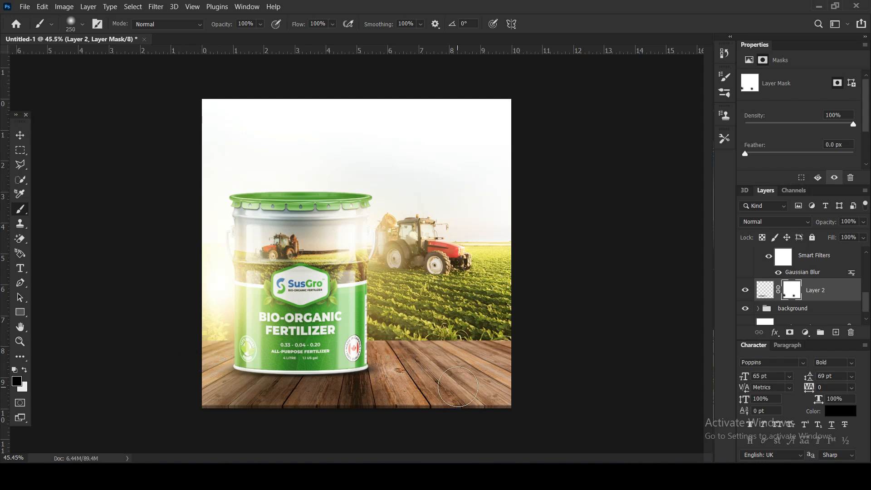
pyautogui.click(20, 136)
# Stretch the blurred floor shadow outward beyond the canvas's left edge to about 109% width and raise its opacity to 55%.
pyautogui.click(583, 367)
pyautogui.click(317, 386)
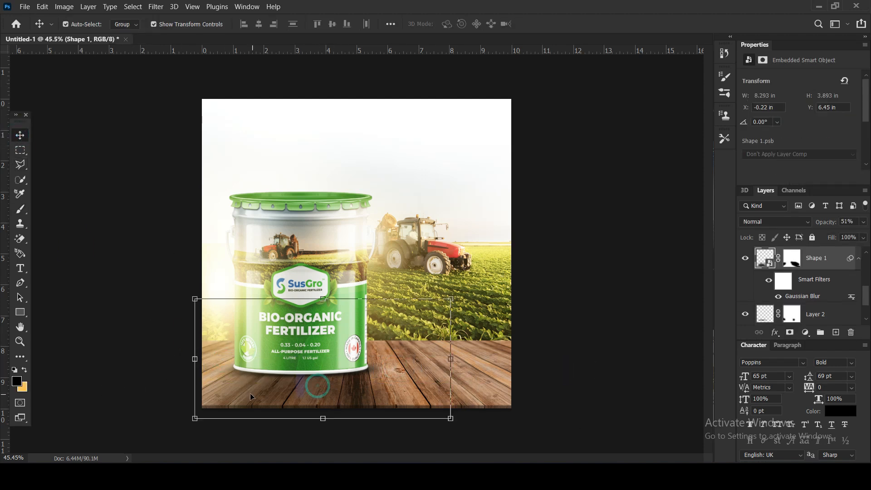
pyautogui.click(193, 358)
pyautogui.click(469, 193)
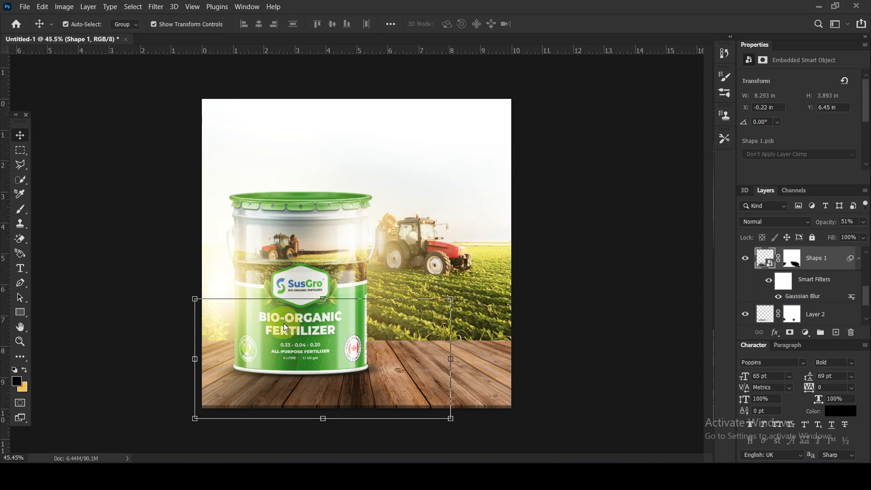
pyautogui.moveTo(196, 358); pyautogui.dragTo(171, 359)
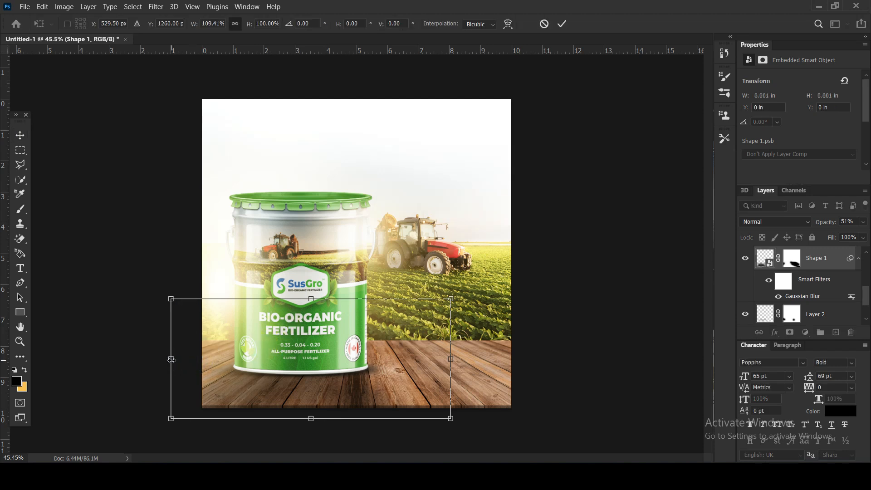
pyautogui.press('Return')
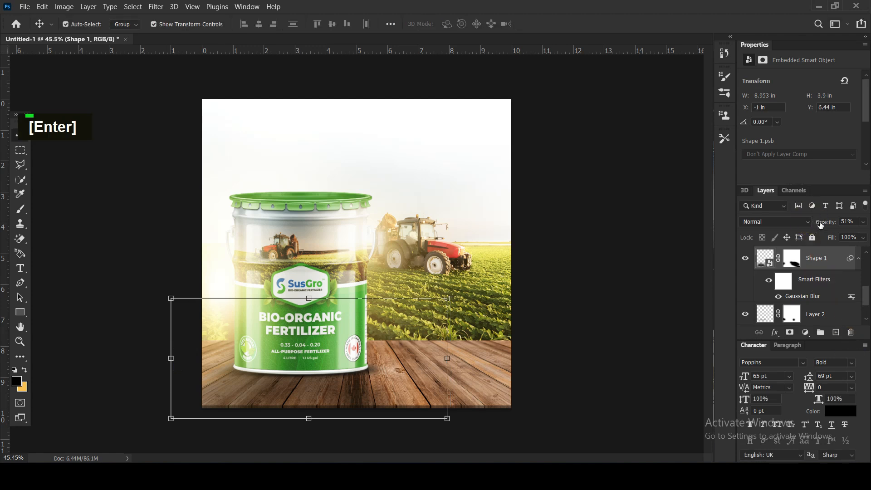
pyautogui.moveTo(825, 224); pyautogui.dragTo(822, 225)
# Touch up the floor shadow's layer mask along the area below the canvas with a soft black brush at 500 px.
pyautogui.click(793, 254)
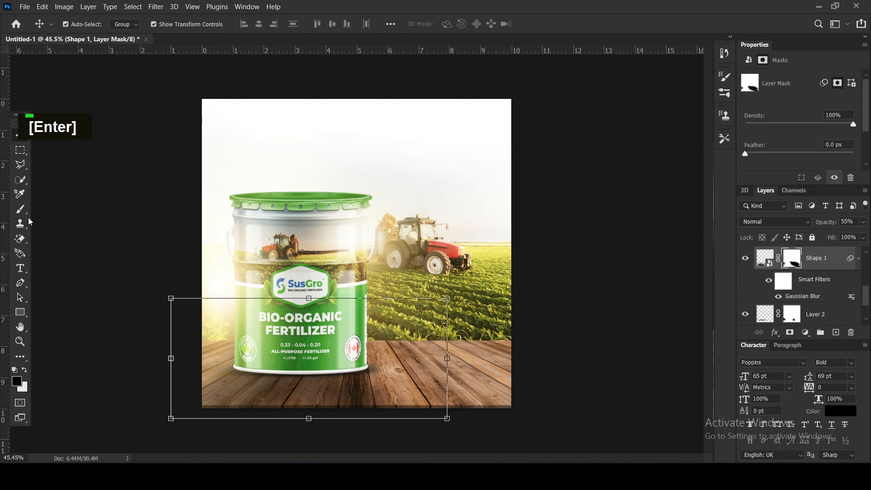
pyautogui.click(19, 208)
pyautogui.press(']')
pyautogui.press(']')
pyautogui.press(']')
pyautogui.press(']')
pyautogui.press(']')
pyautogui.press(']')
pyautogui.press(']')
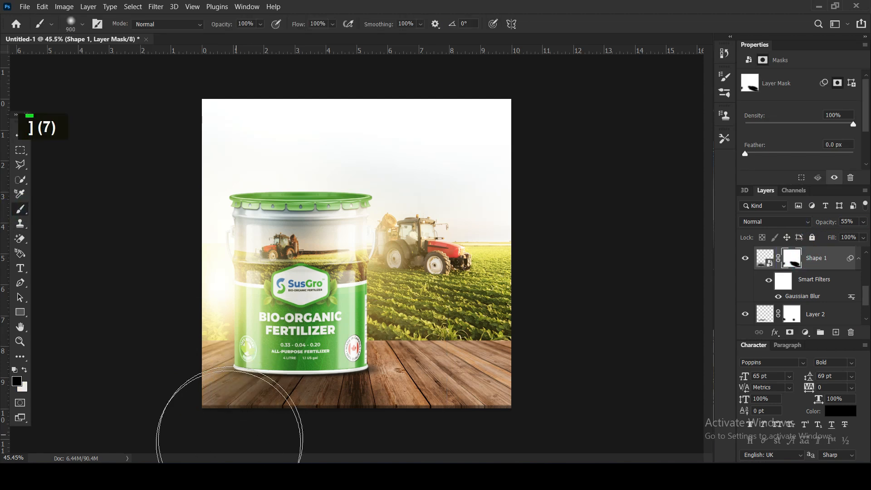
pyautogui.keyDown('alt'); pyautogui.scroll(-1, 234, 430); pyautogui.keyUp('alt')
pyautogui.keyDown('alt'); pyautogui.scroll(-1, 234, 430); pyautogui.keyUp('alt')
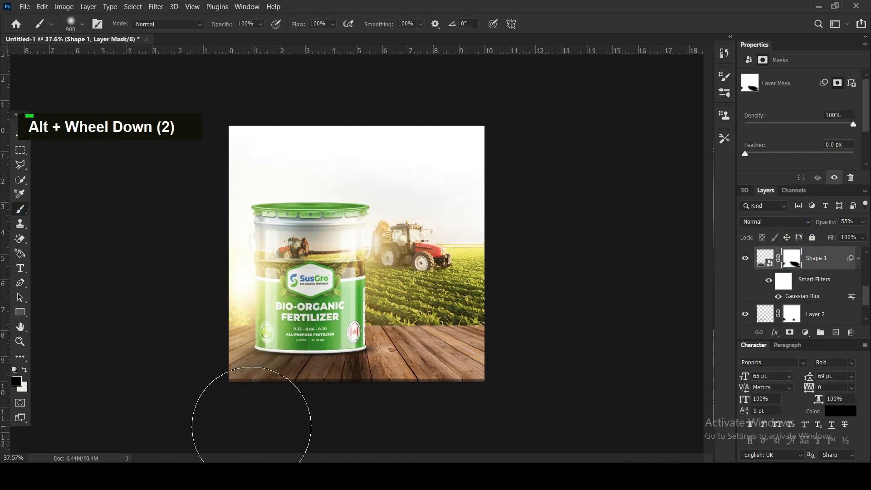
pyautogui.press('[')
pyautogui.press('[')
pyautogui.press('[')
pyautogui.press('[')
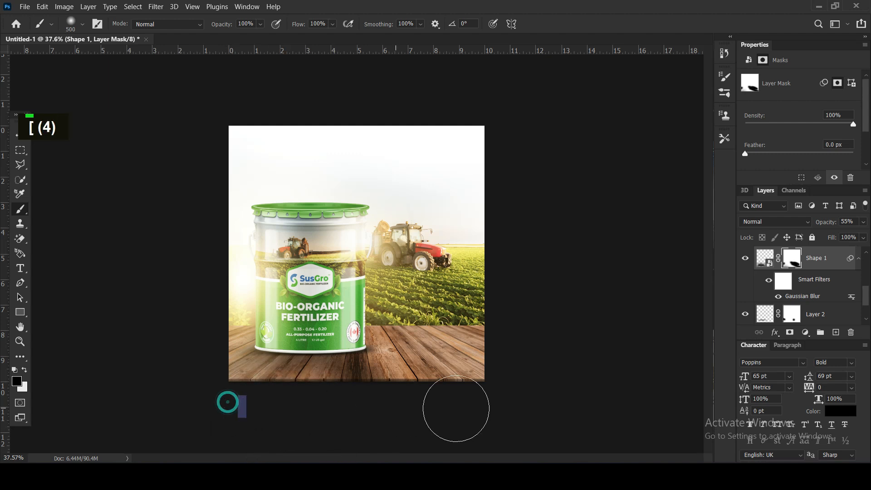
pyautogui.click(16, 135)
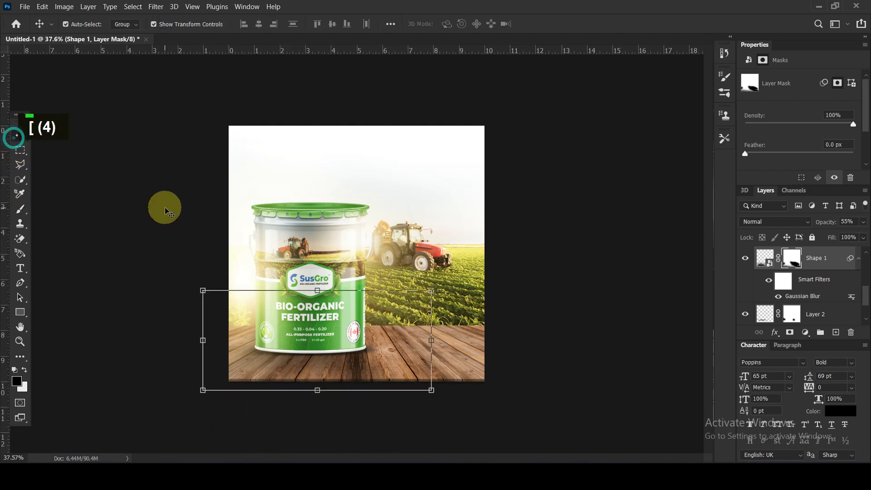
pyautogui.click(165, 204)
# Raise the floor shadow's opacity to 77% and distort its upper right corner outward, skewing that side by about 15°.
pyautogui.keyDown('alt'); pyautogui.scroll(4, 338, 251); pyautogui.keyUp('alt')
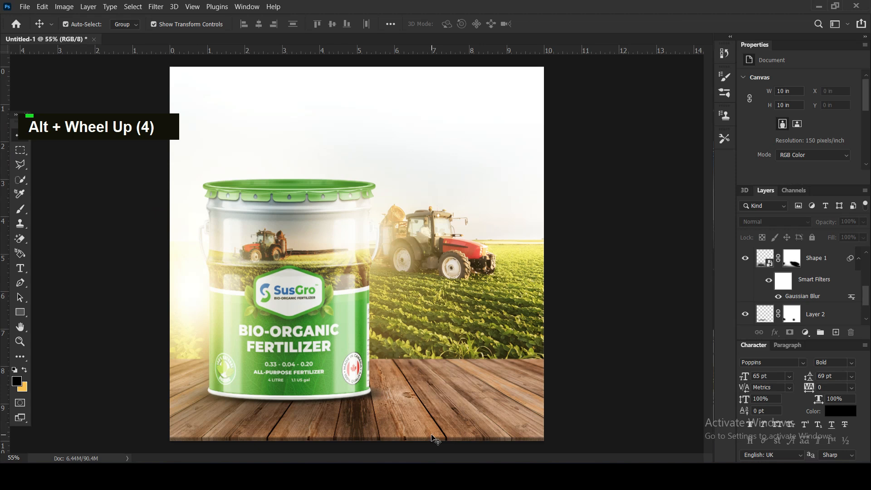
pyautogui.click(434, 439)
pyautogui.click(839, 222)
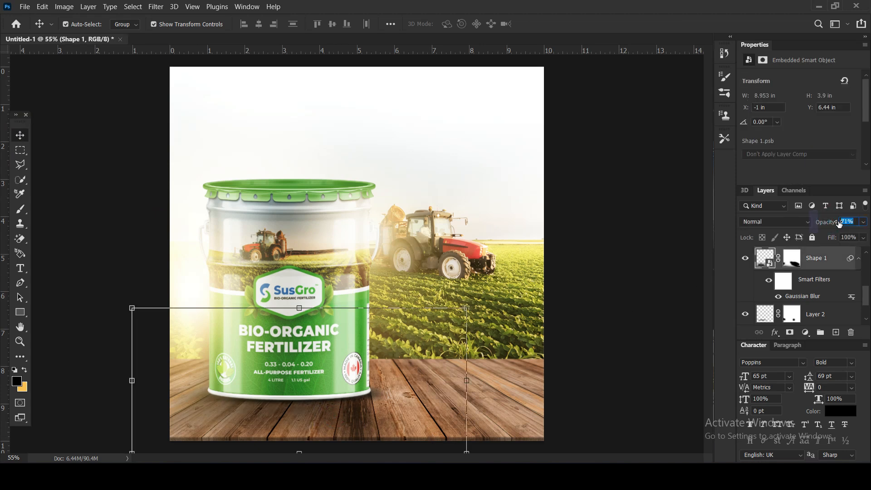
pyautogui.click(766, 258)
pyautogui.hotkey('ctrl', 't')
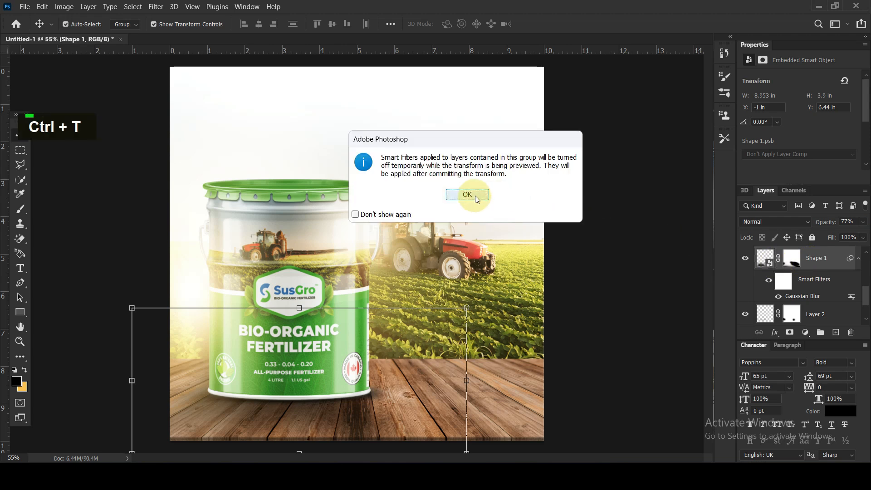
pyautogui.click(467, 195)
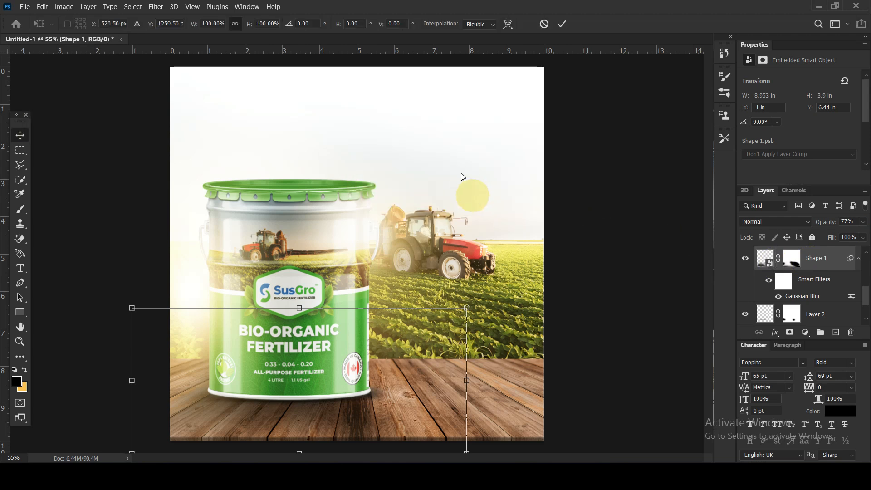
pyautogui.click(508, 23)
pyautogui.click(452, 195)
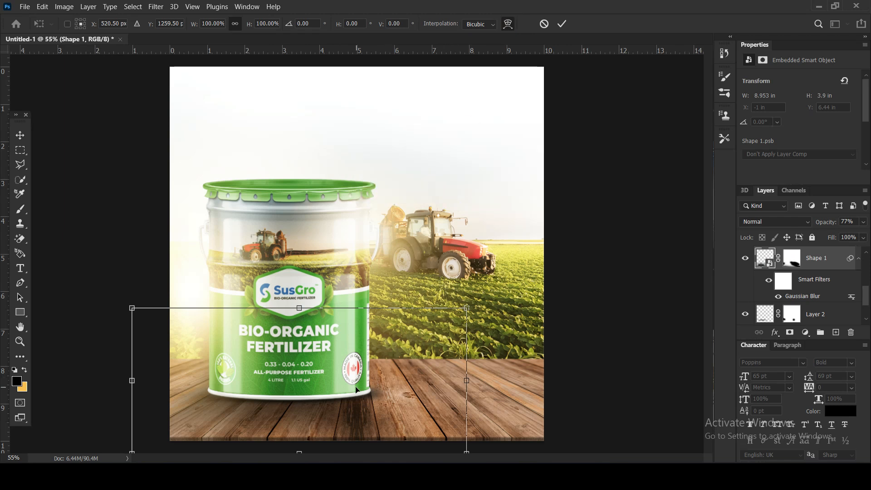
pyautogui.moveTo(467, 307); pyautogui.dragTo(505, 311)
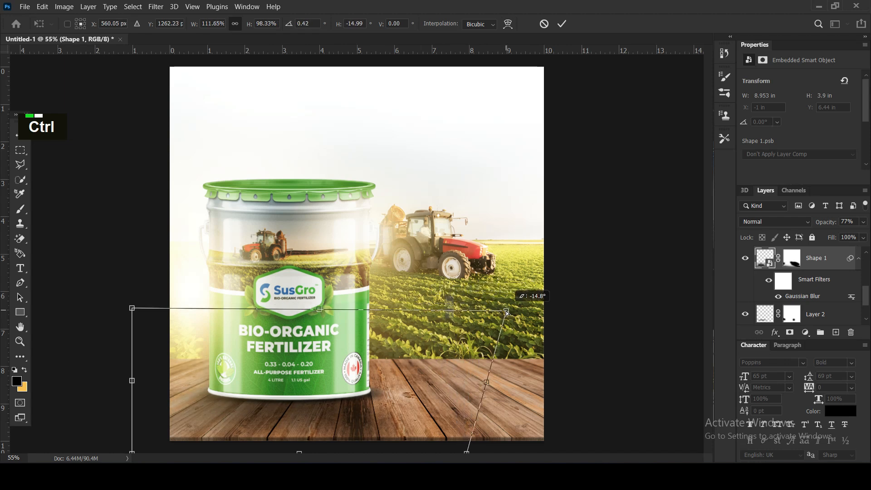
pyautogui.press('Return')
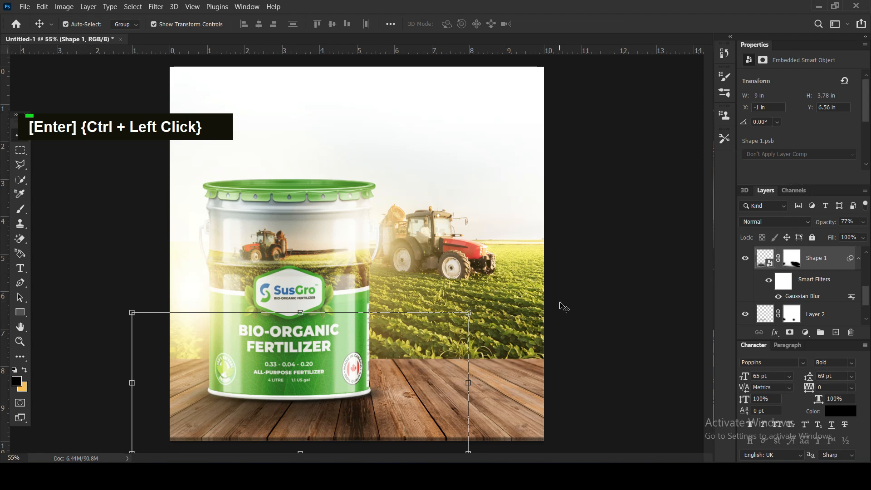
# Lower the distorted floor shadow's opacity to 57% and deselect it.
pyautogui.scroll(-5, 557, 302)
pyautogui.moveTo(824, 224); pyautogui.dragTo(821, 225)
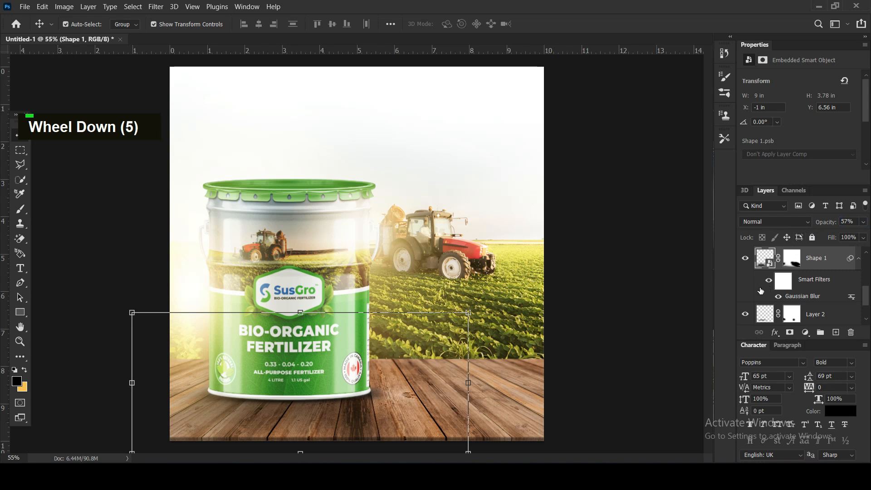
pyautogui.click(605, 250)
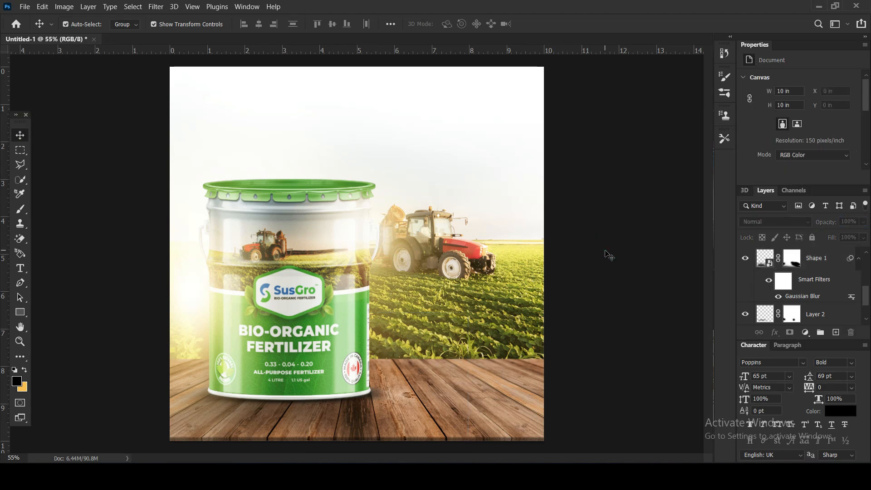
# Expand the background group and nudge the tractor field image about 0.2 in to the right.
pyautogui.click(527, 271)
pyautogui.scroll(-8, 808, 304)
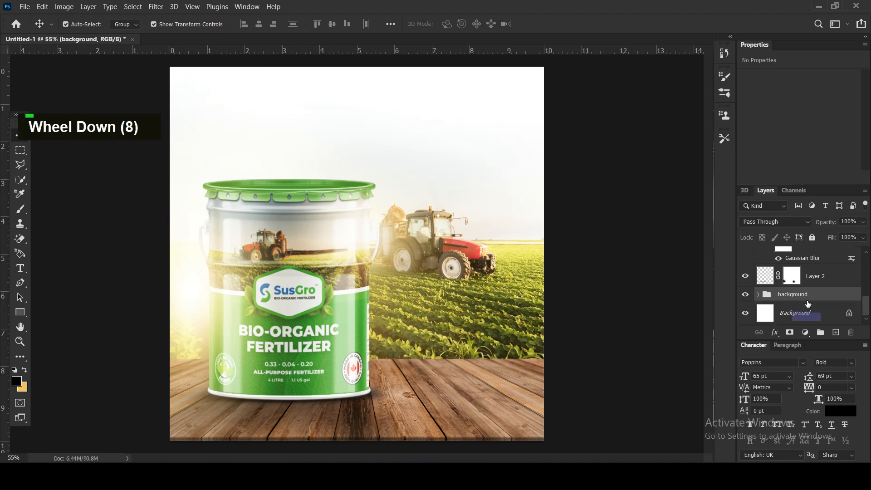
pyautogui.click(759, 294)
pyautogui.scroll(-7, 789, 285)
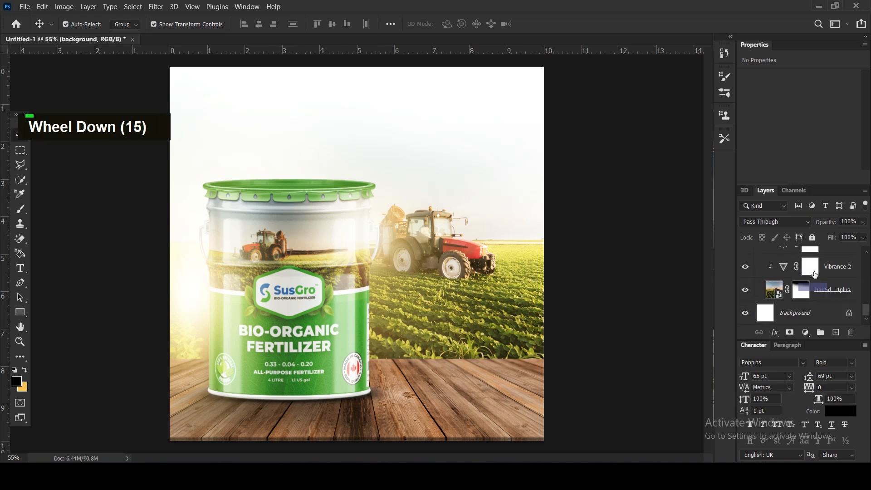
pyautogui.click(820, 287)
pyautogui.hotkey('shift', 'Right')
pyautogui.hotkey('shift', 'Right')
pyautogui.hotkey('shift', 'Right')
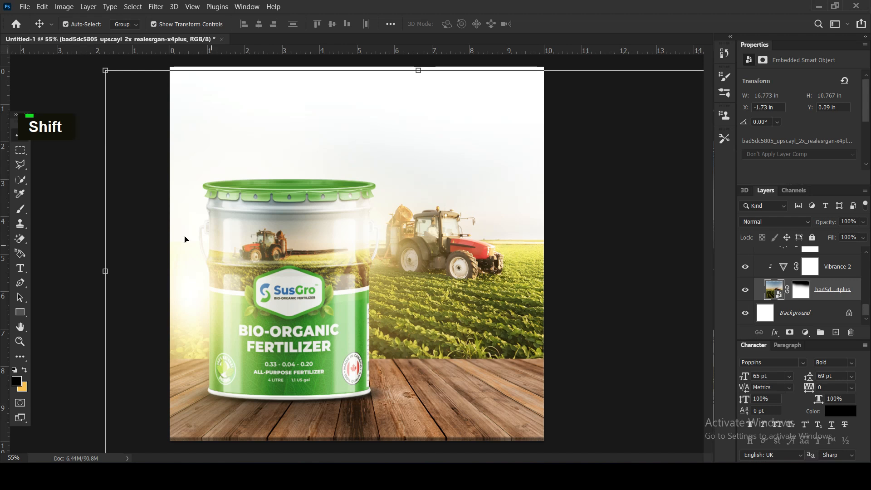
# Stretch the Layer 1 copy glow vertically in both directions to a height of about 17.7 in.
pyautogui.click(83, 220)
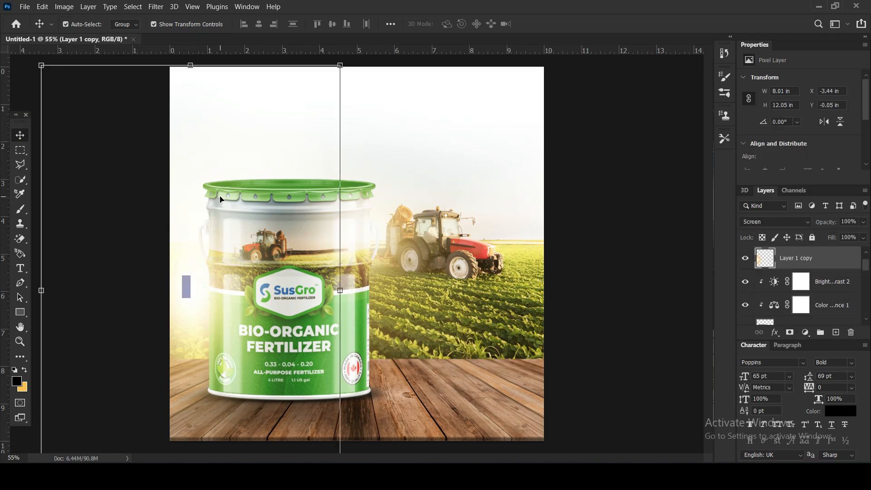
pyautogui.scroll(-7, 244, 204)
pyautogui.moveTo(270, 156); pyautogui.dragTo(281, 45)
pyautogui.moveTo(274, 232); pyautogui.dragTo(275, 260)
pyautogui.press('Return')
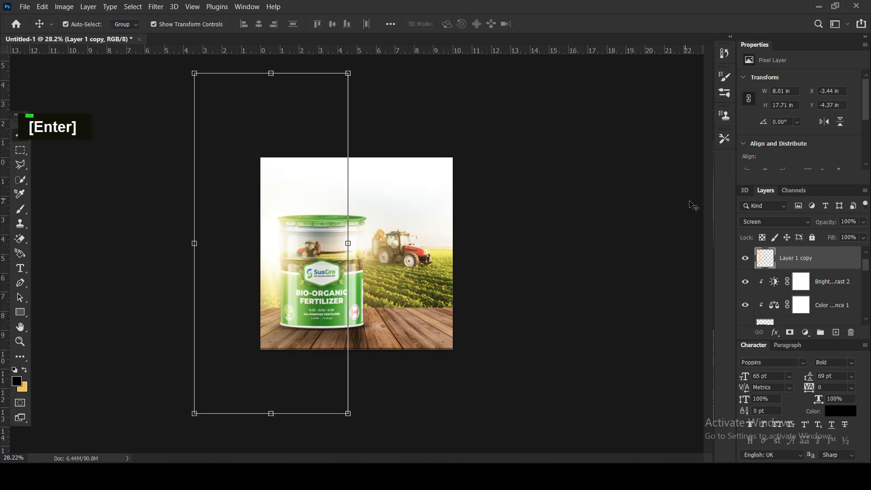
pyautogui.scroll(3, 413, 267)
pyautogui.scroll(1, 414, 267)
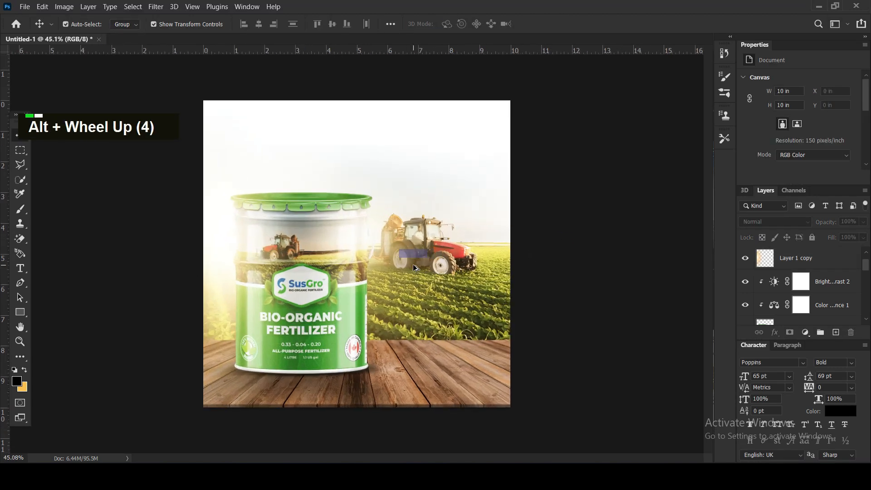
pyautogui.press('alt')
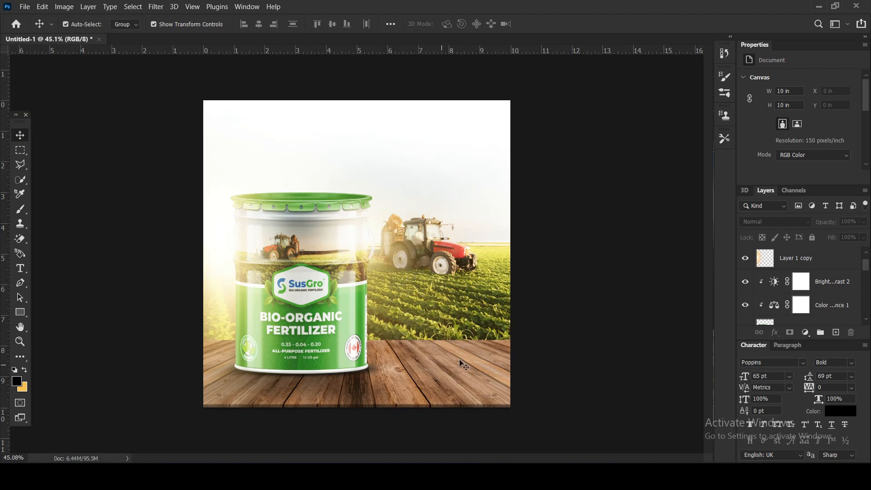
# Add a new empty layer above the glow layers and sample the bucket label's green (44972b) as the foreground colour.
pyautogui.scroll(9, 823, 271)
pyautogui.click(836, 333)
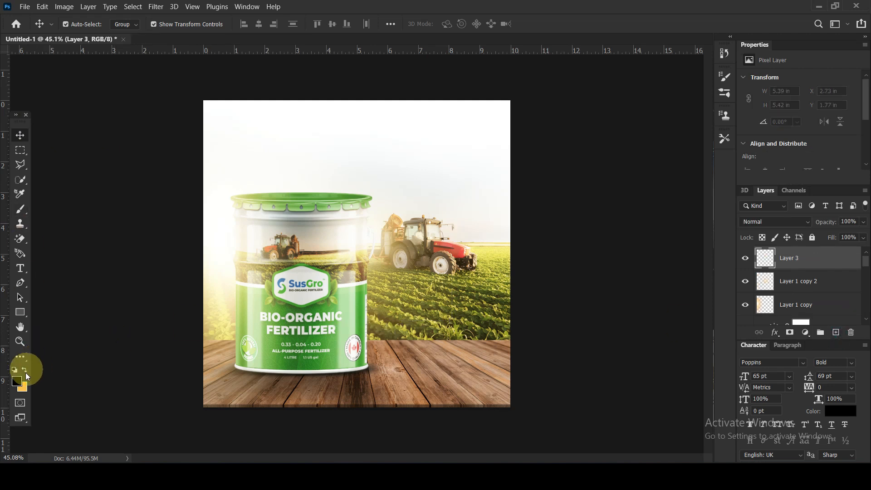
pyautogui.click(17, 381)
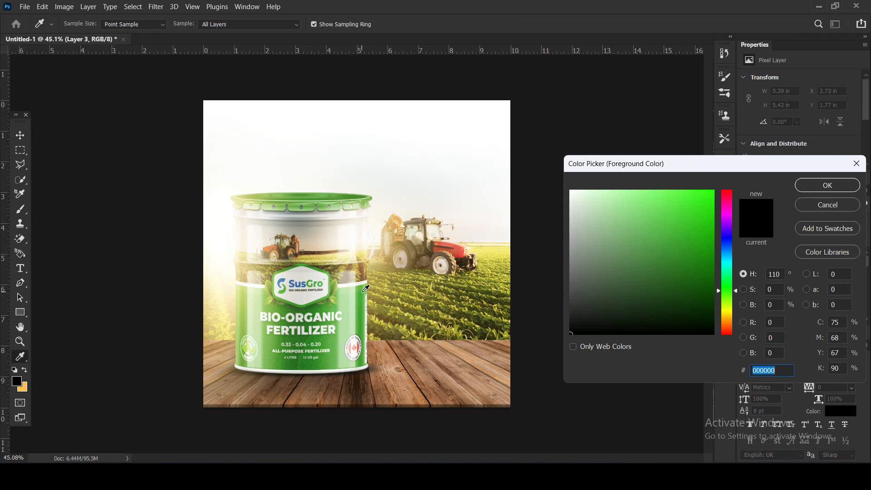
pyautogui.click(343, 290)
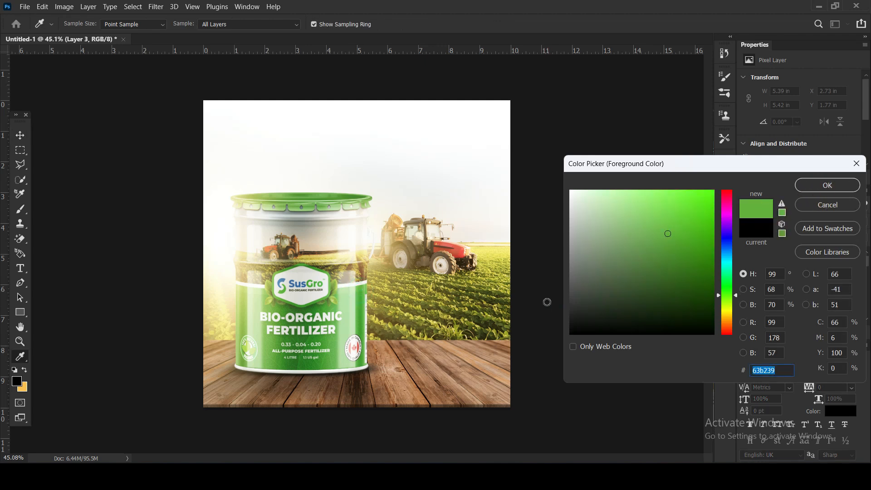
pyautogui.click(364, 309)
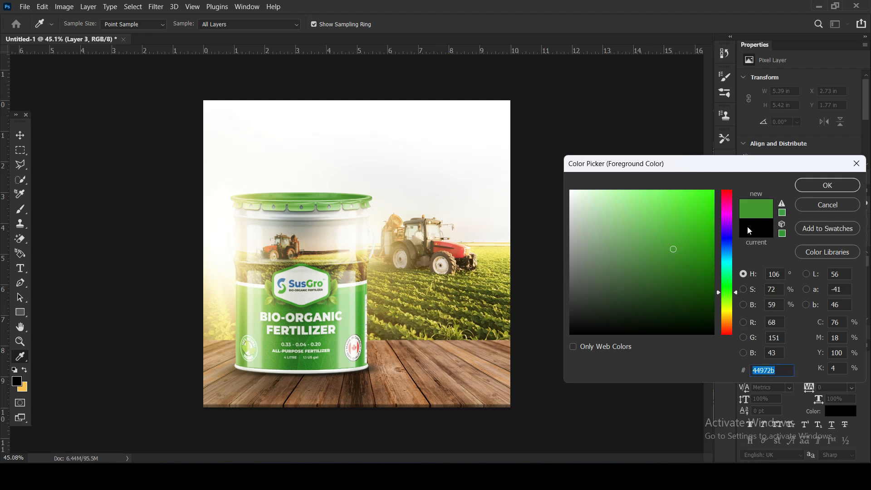
pyautogui.click(809, 186)
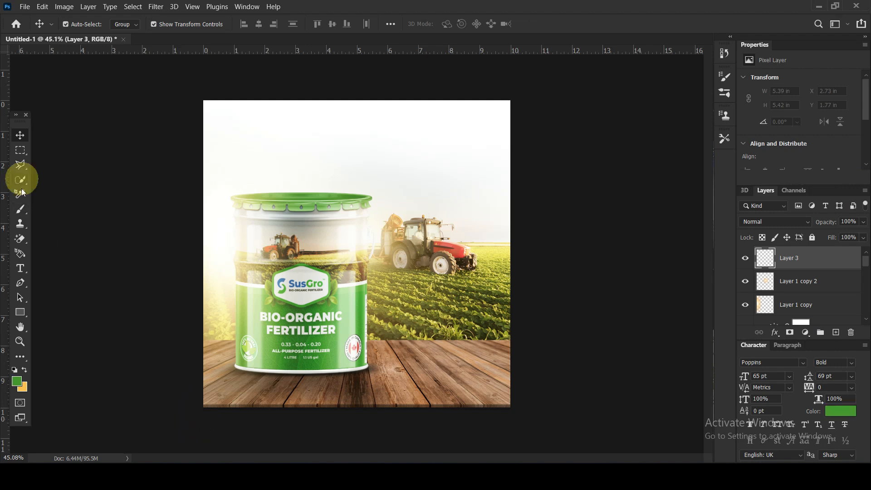
# Paint soft green along the canvas's bottom and side edges on the new layer with a 1100 px soft round brush.
pyautogui.click(20, 209)
pyautogui.press(']')
pyautogui.press(']')
pyautogui.press(']')
pyautogui.press(']')
pyautogui.press(']')
pyautogui.press(']')
pyautogui.press(']')
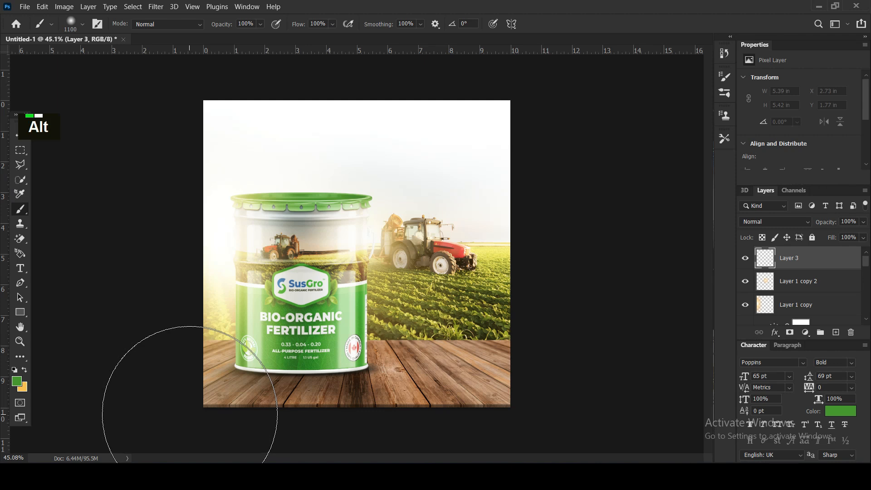
pyautogui.scroll(-2, 195, 410)
pyautogui.moveTo(214, 429)
pyautogui.mouseDown()
pyautogui.moveTo(328, 437)
pyautogui.moveTo(427, 439)
pyautogui.moveTo(393, 435)
pyautogui.mouseUp()
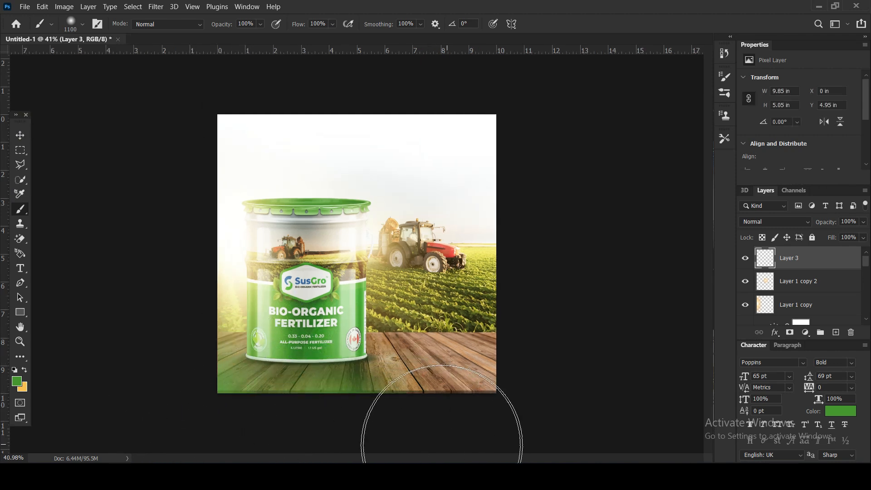
pyautogui.click(321, 433)
pyautogui.moveTo(150, 263); pyautogui.dragTo(159, 314)
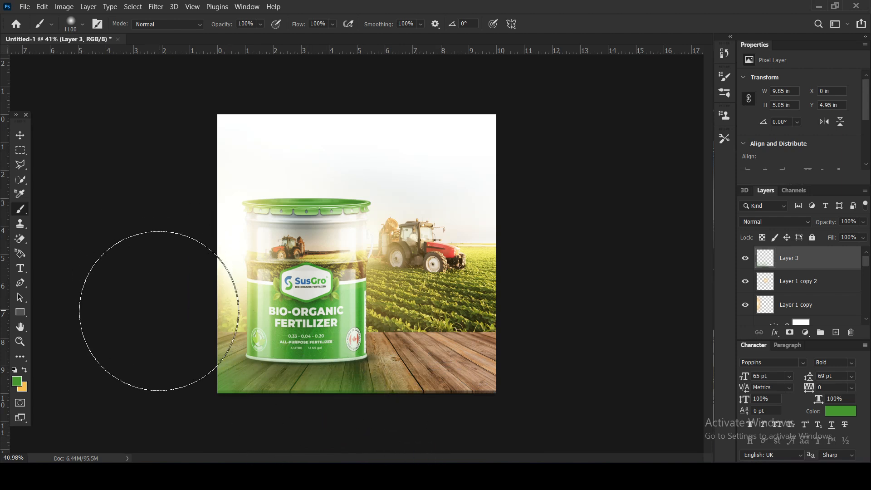
pyautogui.scroll(-4, 518, 362)
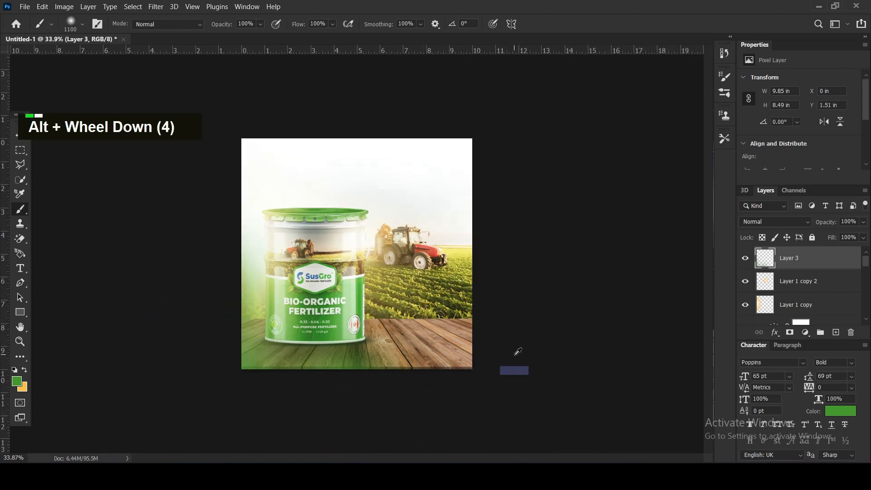
pyautogui.scroll(-3, 426, 390)
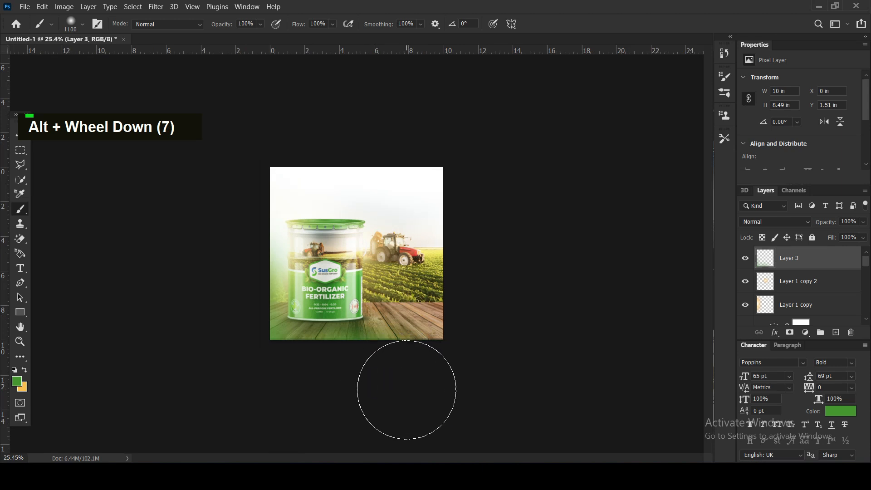
# Set the green paint layer to Soft Light blending at 76% opacity and deselect it.
pyautogui.click(782, 223)
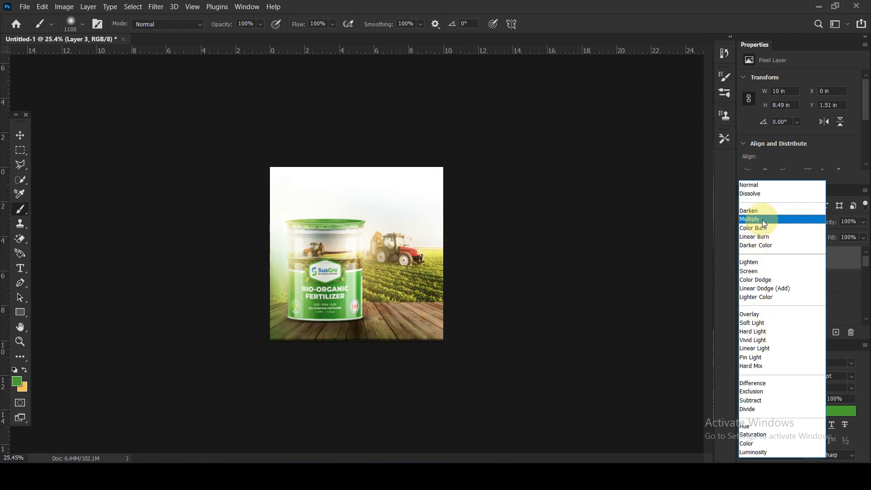
pyautogui.click(771, 323)
pyautogui.moveTo(826, 222); pyautogui.dragTo(821, 228)
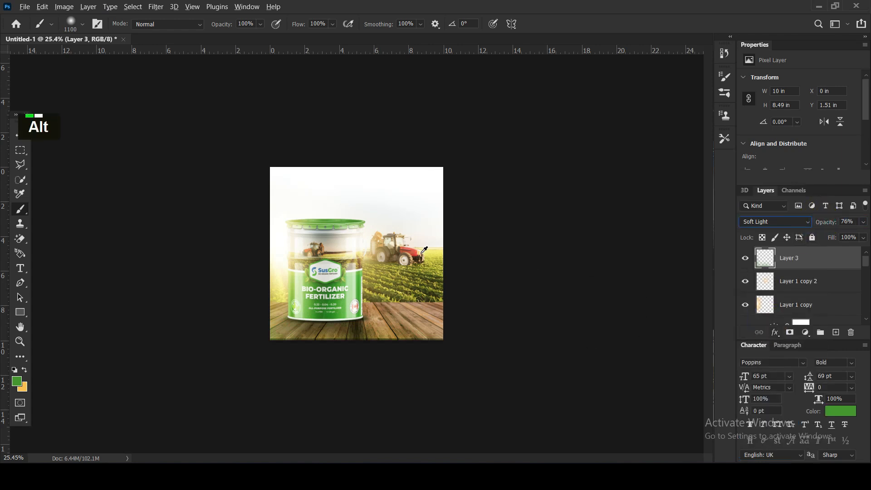
pyautogui.keyDown('alt'); pyautogui.scroll(4, 423, 249); pyautogui.keyUp('alt')
pyautogui.click(17, 136)
pyautogui.click(207, 259)
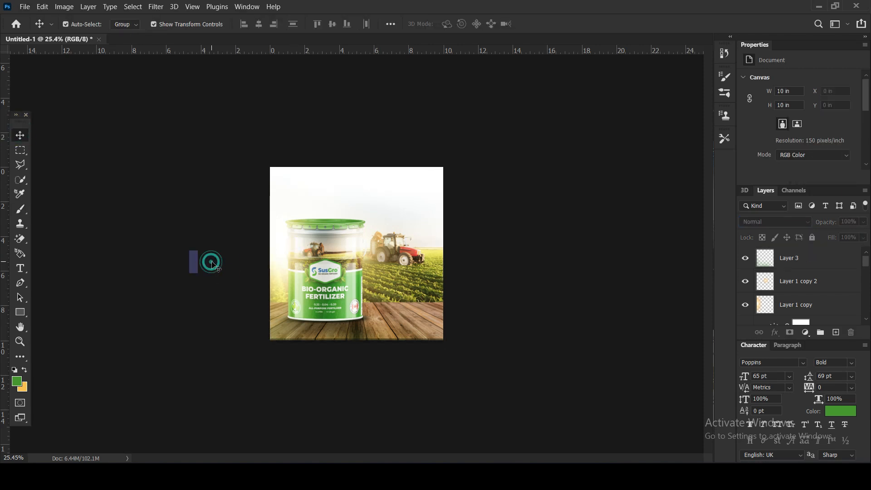
pyautogui.keyDown('alt'); pyautogui.scroll(2, 211, 260); pyautogui.keyUp('alt')
pyautogui.keyDown('alt'); pyautogui.scroll(5, 211, 265); pyautogui.keyUp('alt')
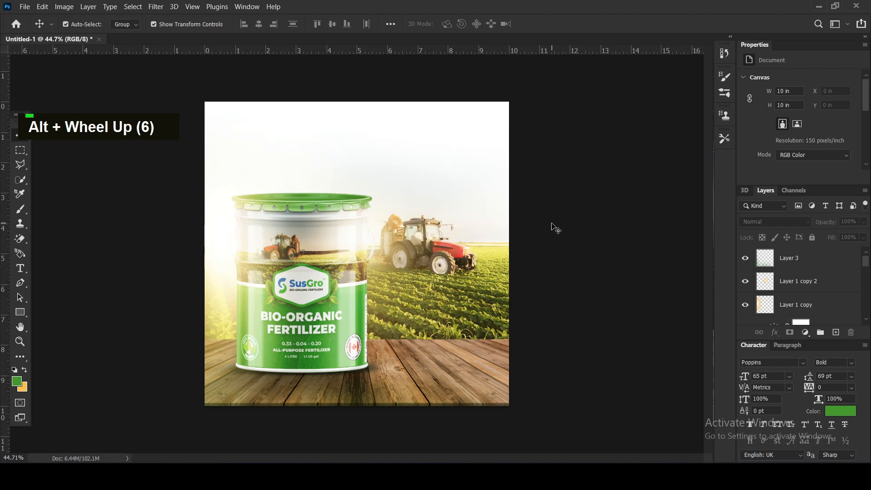
# Compare the canvas with and without the green paint layer, and set its opacity to 55%.
pyautogui.click(366, 393)
pyautogui.click(745, 258)
pyautogui.click(744, 258)
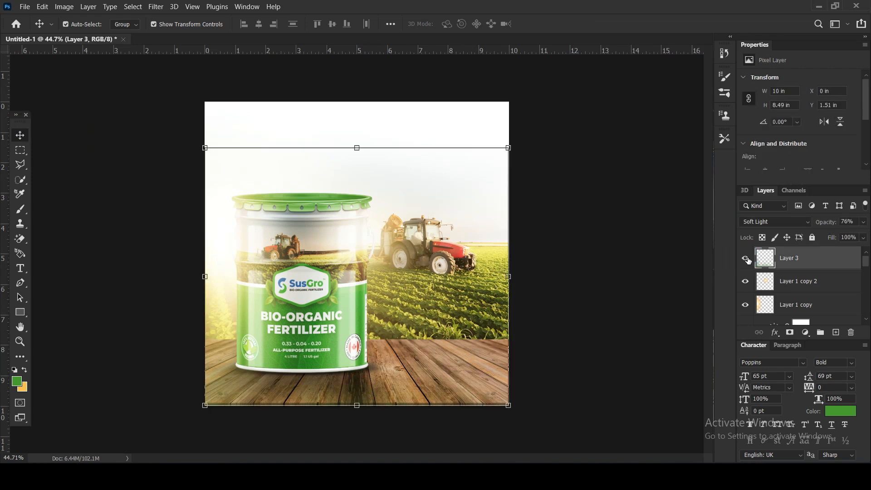
pyautogui.moveTo(829, 222); pyautogui.dragTo(824, 222)
pyautogui.click(597, 306)
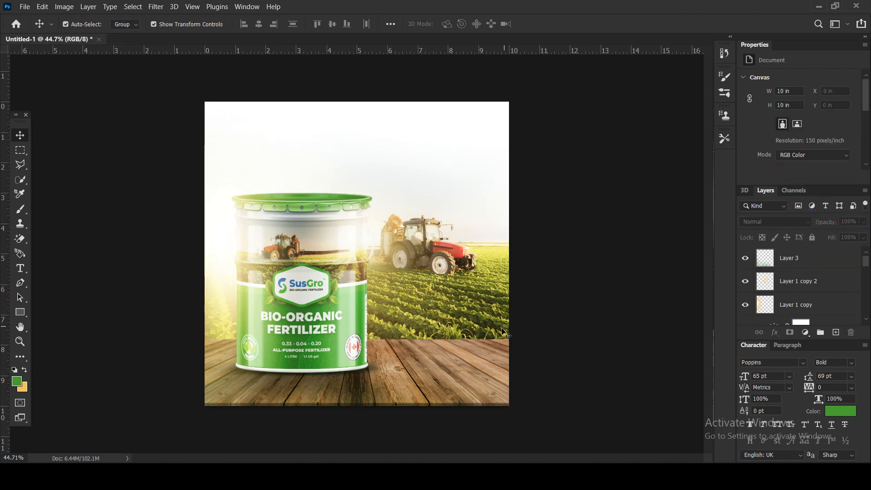
# Add a new empty layer directly above the background group and set the foreground colour to white.
pyautogui.click(504, 333)
pyautogui.click(817, 312)
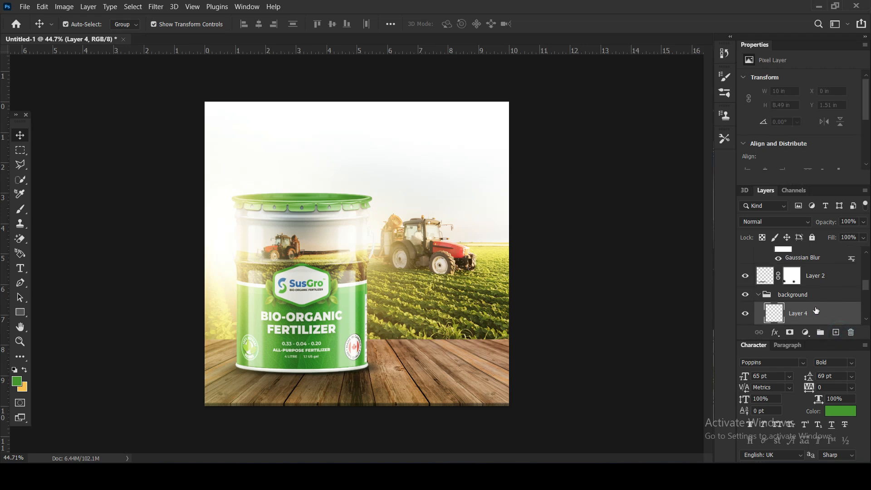
pyautogui.click(19, 382)
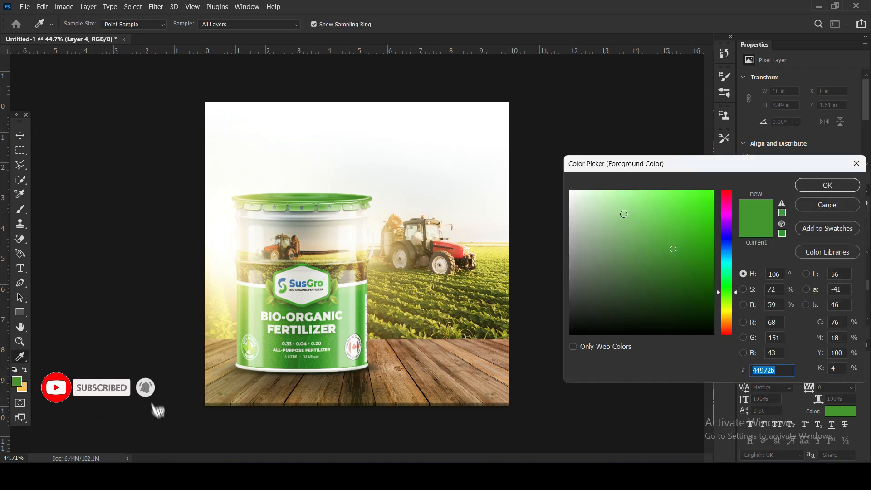
pyautogui.click(570, 188)
pyautogui.click(815, 186)
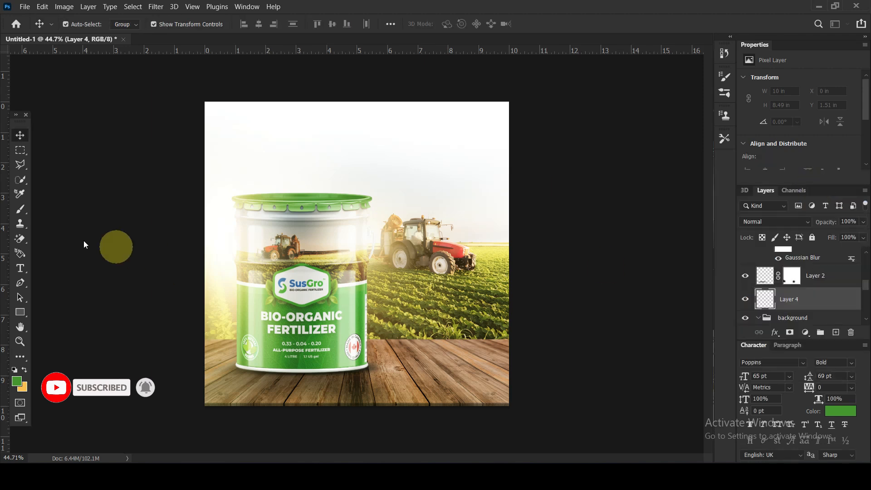
# Paint soft white haze along the canvas's right edge on the new layer with a 1100 px soft round brush.
pyautogui.rightClick(20, 208)
pyautogui.click(52, 215)
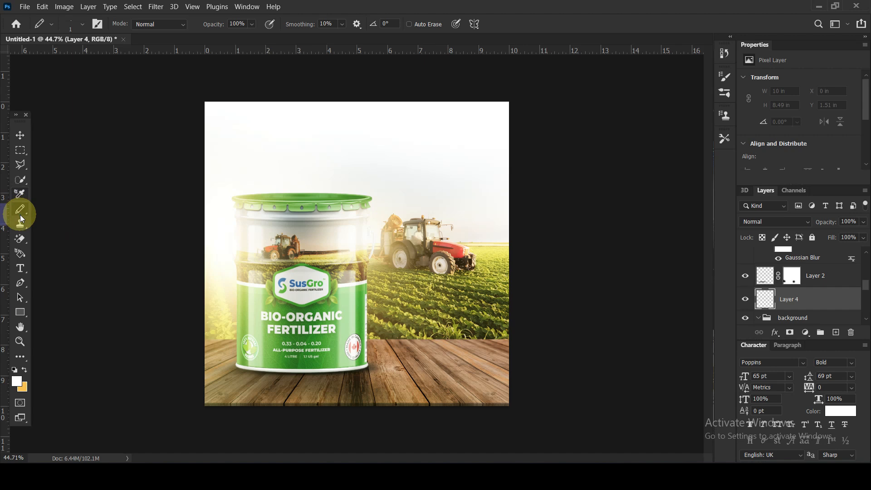
pyautogui.rightClick(20, 214)
pyautogui.click(48, 208)
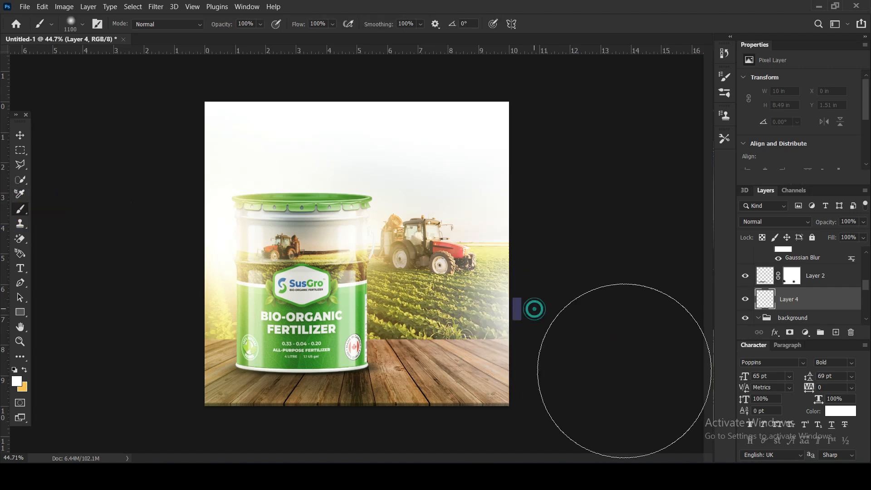
pyautogui.click(562, 390)
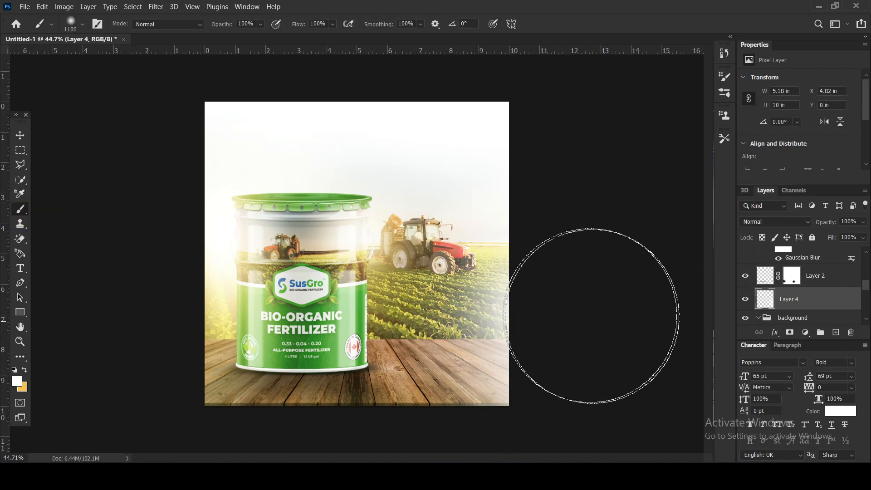
# Warp the white haze inward over the field and past the canvas's lower-right corner, to about 5.91 x 10.25 in.
pyautogui.click(21, 136)
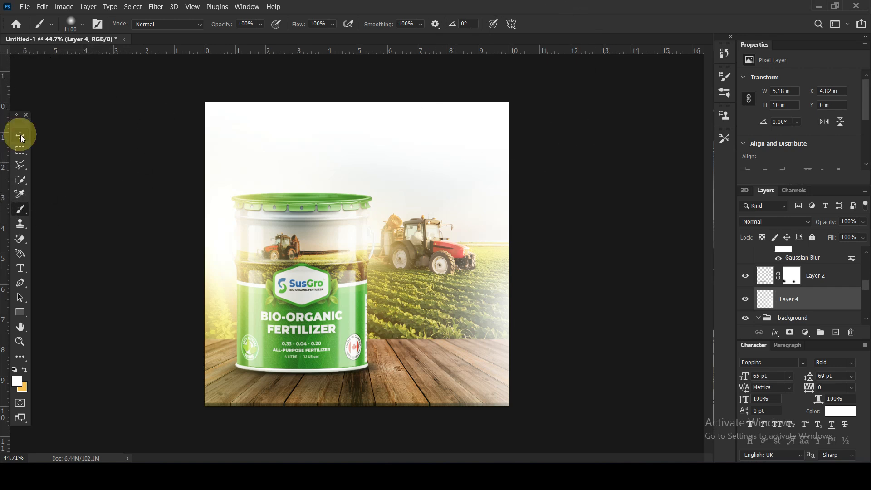
pyautogui.hotkey('ctrl', 't')
pyautogui.click(508, 24)
pyautogui.moveTo(406, 304); pyautogui.dragTo(347, 279)
pyautogui.moveTo(466, 407); pyautogui.dragTo(501, 415)
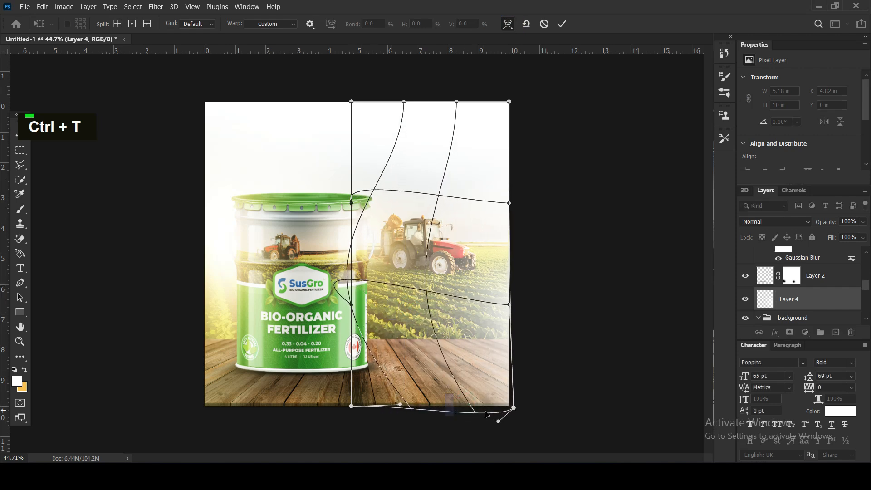
pyautogui.press('Return')
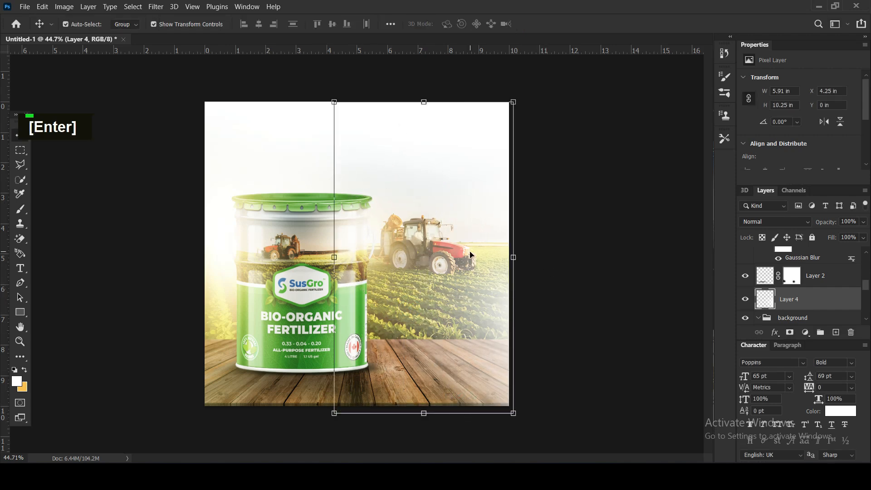
pyautogui.click(623, 267)
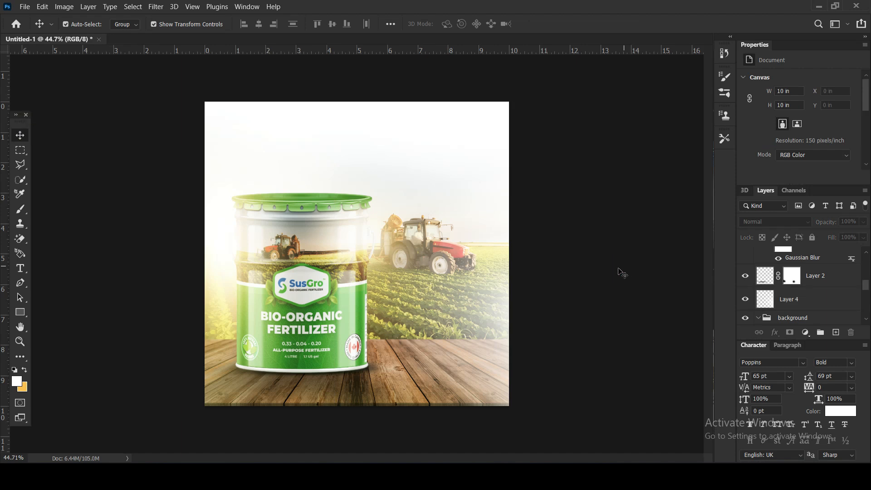
# Set the white haze layer to Screen blending, reduce its opacity slightly and deselect it.
pyautogui.click(474, 324)
pyautogui.click(775, 221)
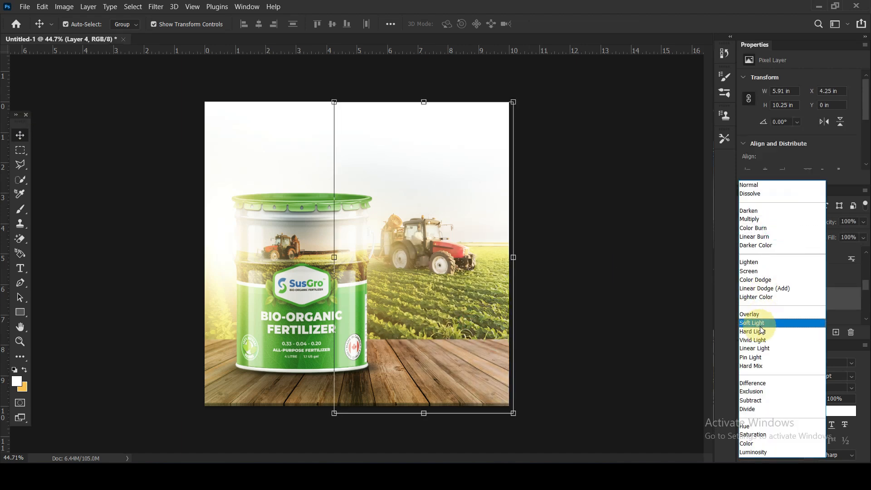
pyautogui.click(754, 271)
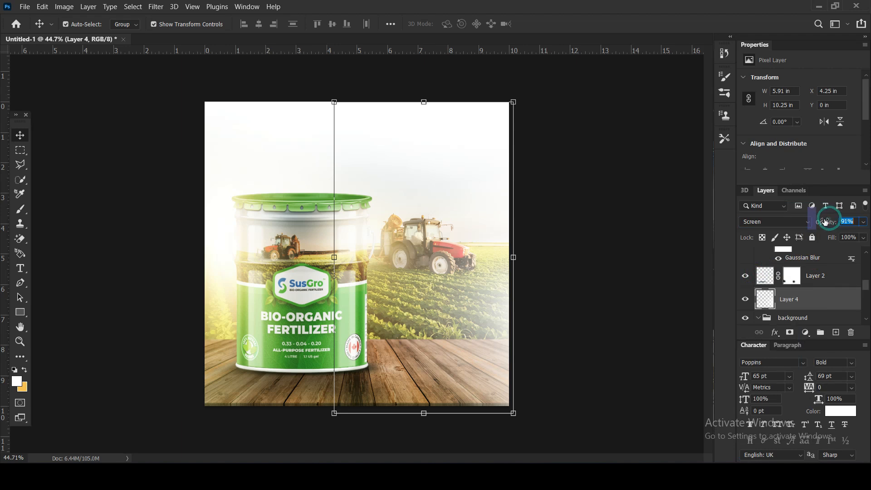
pyautogui.click(603, 231)
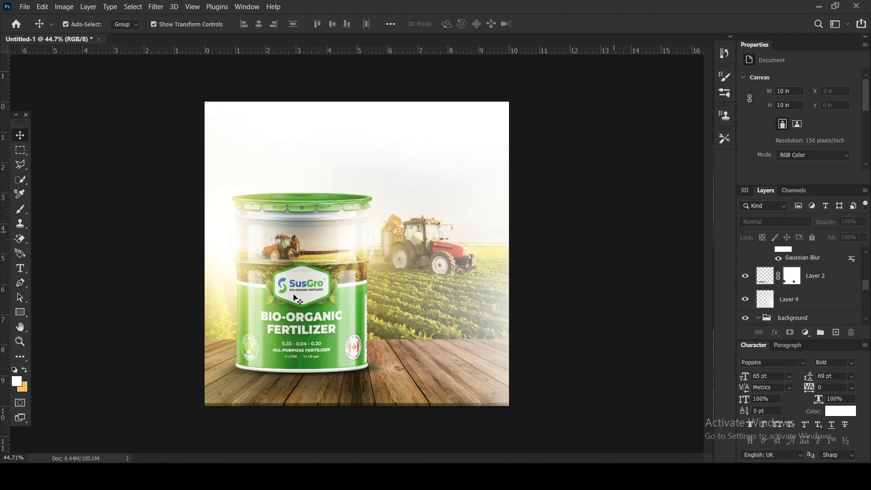
# Add a text layer above the green paint layer, reading "Bio" in 65 pt Poppins, over the sky area.
pyautogui.click(20, 268)
pyautogui.scroll(5, 810, 281)
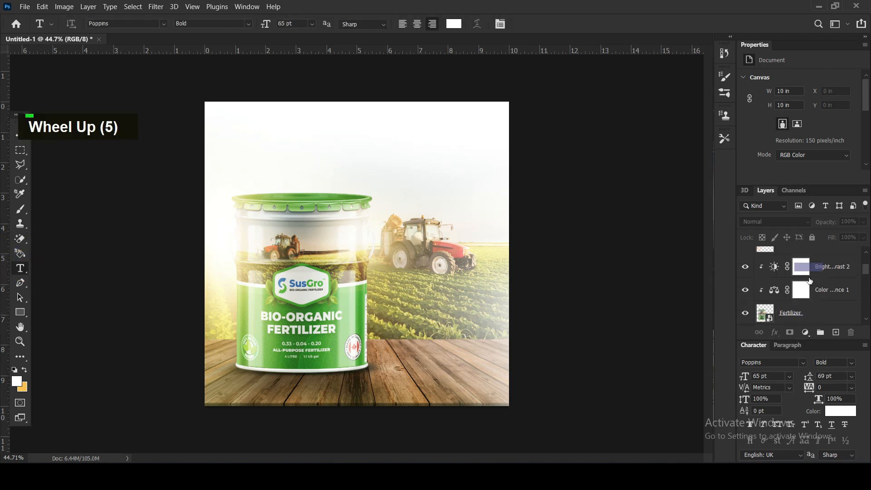
pyautogui.scroll(9, 811, 277)
pyautogui.click(798, 258)
pyautogui.click(319, 150)
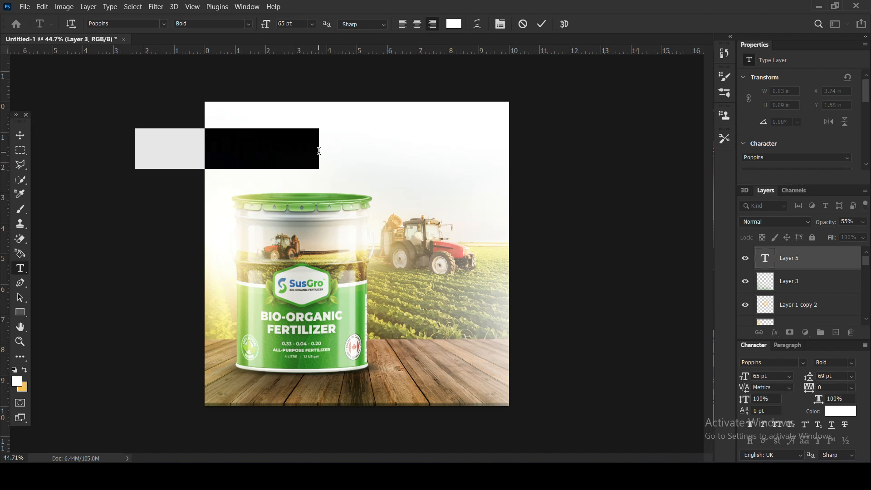
pyautogui.write('OI')
pyautogui.hotkey('ctrl', 'a')
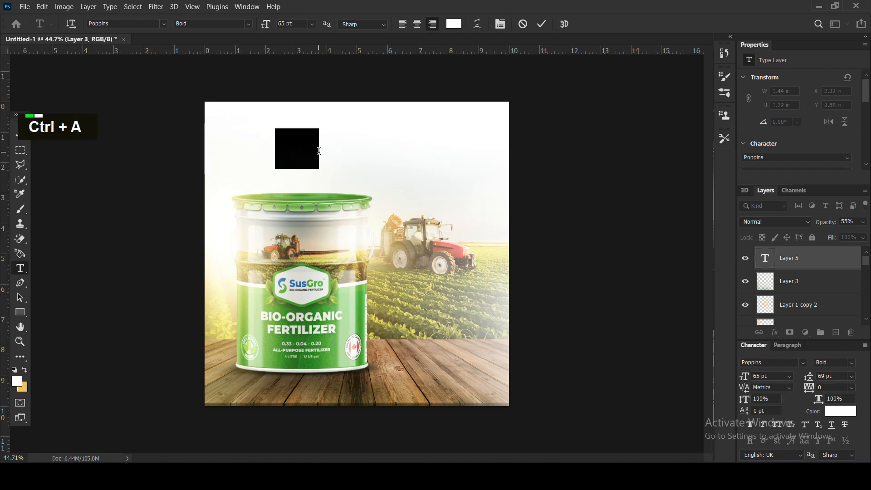
# Colour the "Bio" text with the bucket label's green (3b912a) and set its weight to SemiBold.
pyautogui.click(453, 24)
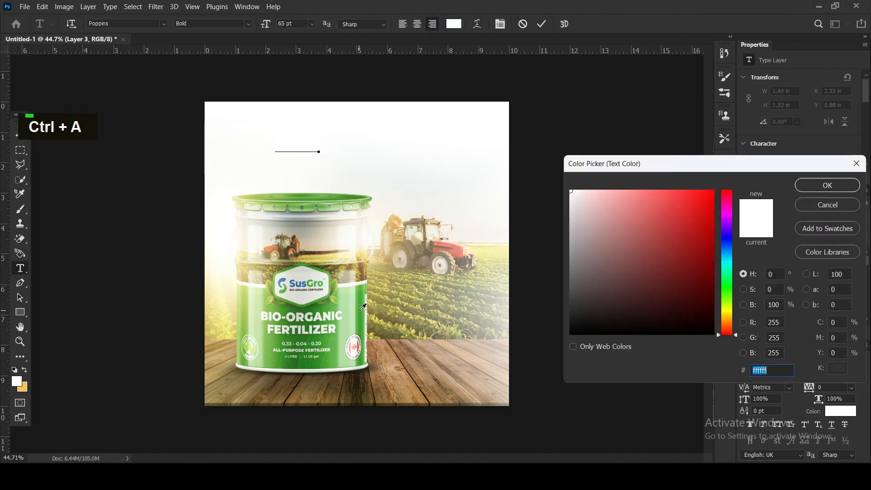
pyautogui.click(325, 305)
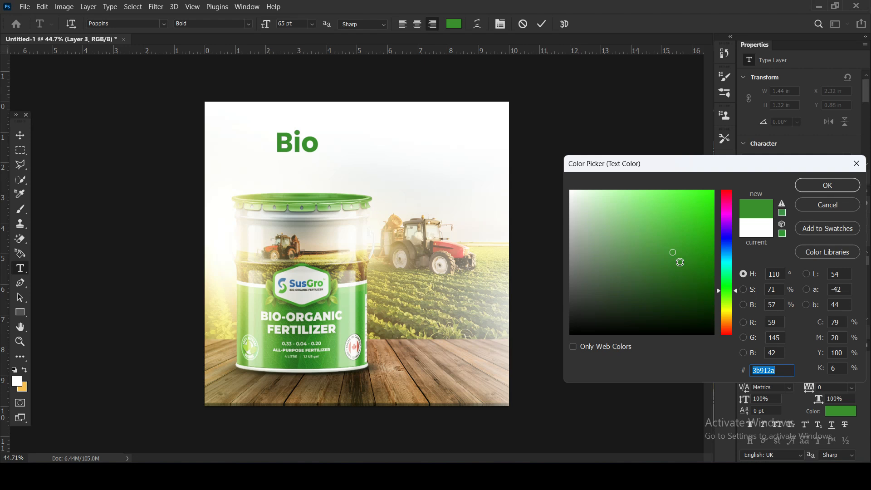
pyautogui.click(814, 187)
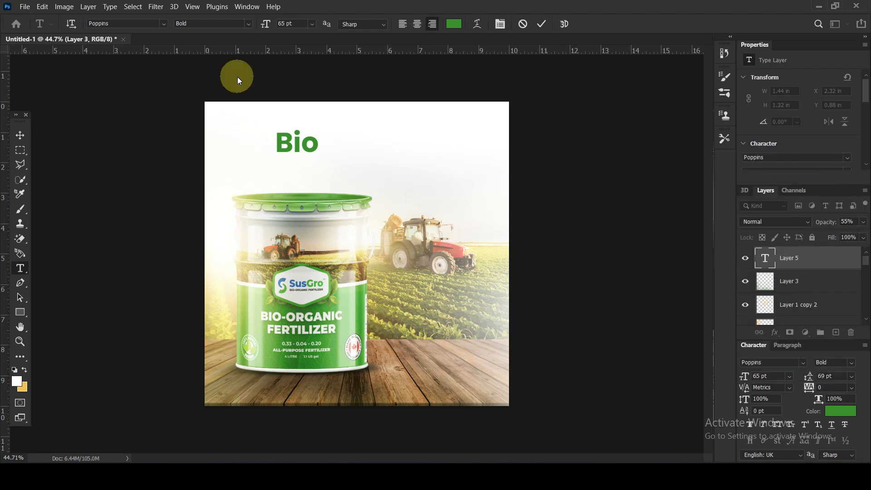
pyautogui.click(248, 24)
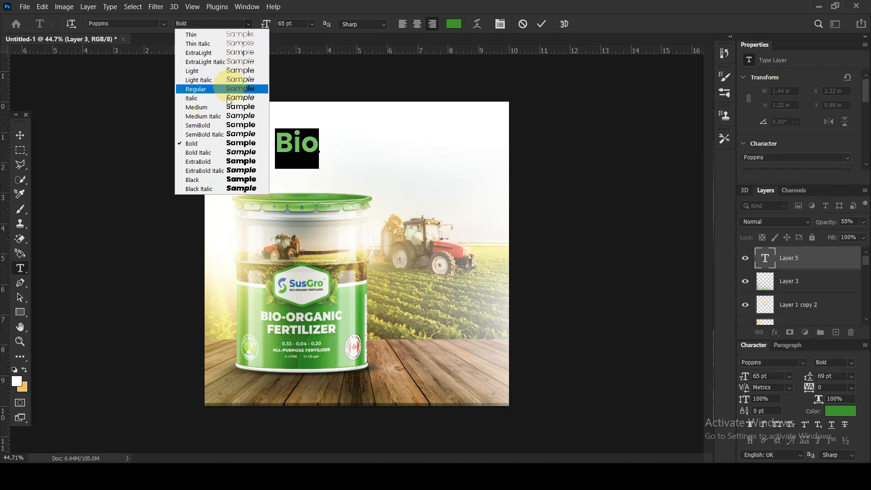
pyautogui.click(199, 124)
# Extend the heading to read "Bio-Organic" with "Fertilizer" on a second line.
pyautogui.moveTo(291, 132); pyautogui.dragTo(314, 137)
pyautogui.write('-Organic')
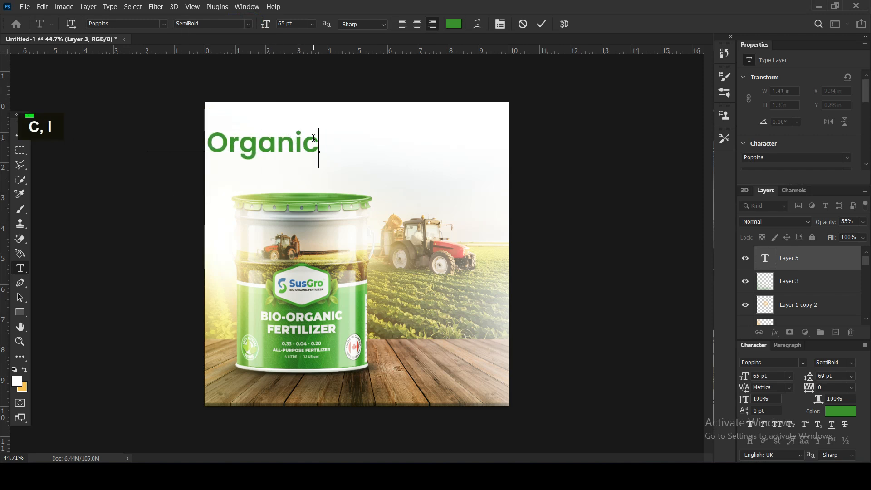
pyautogui.press('Return')
pyautogui.write('Fer')
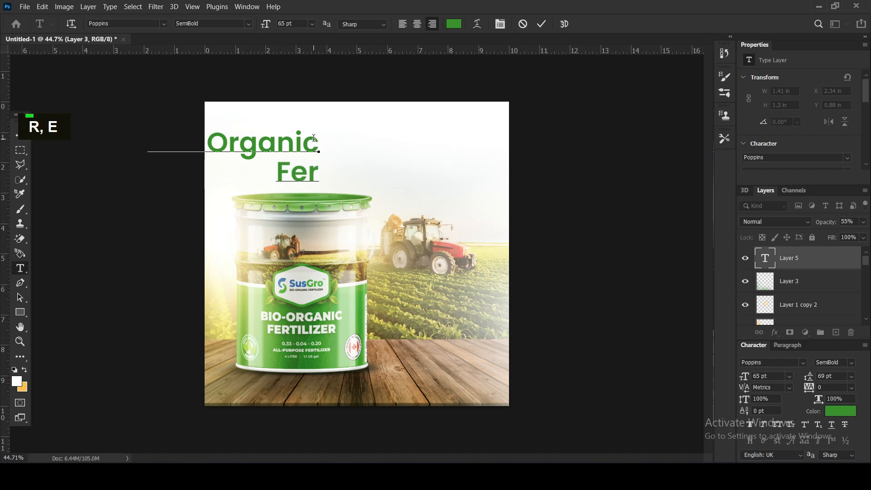
pyautogui.write('til')
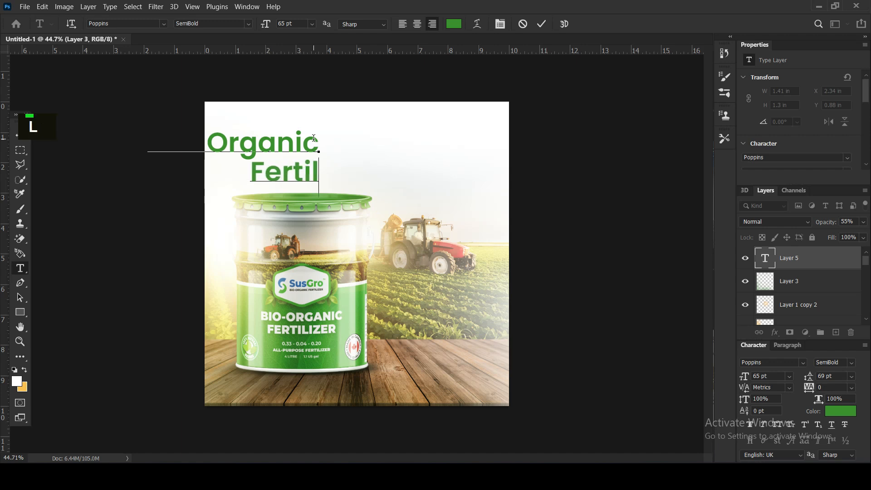
pyautogui.write('izer')
# Convert the whole heading to all caps and move it to the canvas's upper-right area.
pyautogui.hotkey('ctrl', 'a')
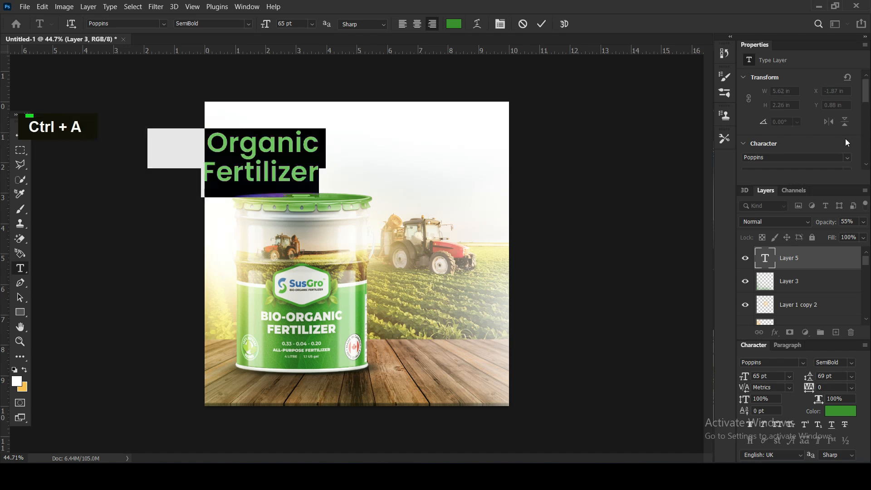
pyautogui.scroll(-20, 780, 140)
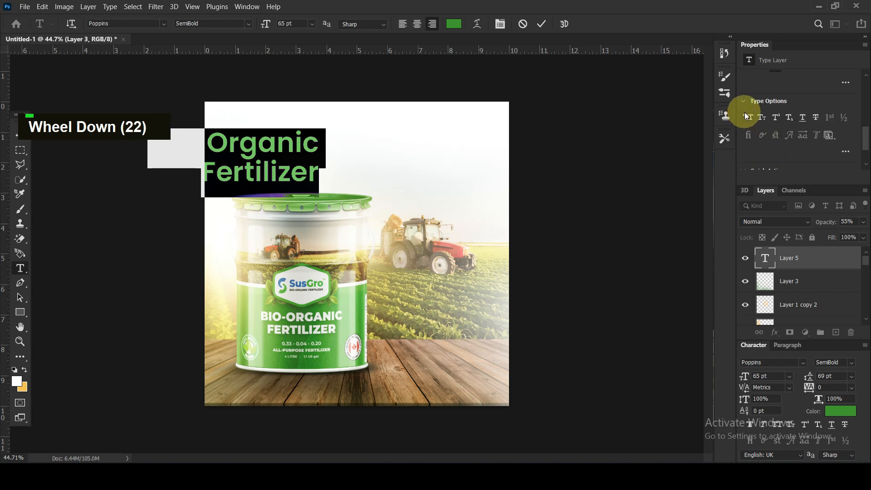
pyautogui.click(747, 116)
pyautogui.click(20, 134)
pyautogui.moveTo(292, 153); pyautogui.dragTo(459, 143)
# Draw a rectangle about 953 x 129 px over the heading's second line, as wide as the BIO-ORGANIC line.
pyautogui.click(27, 313)
pyautogui.moveTo(491, 179); pyautogui.dragTo(298, 152)
pyautogui.press('shift')
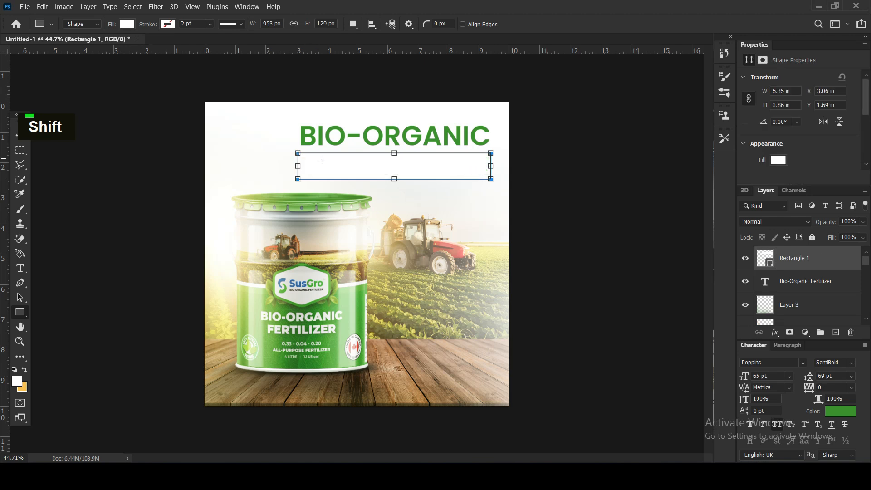
# Fill the rectangle with the heading's green and move it below the Bio-Organic Fertilizer text layer.
pyautogui.click(127, 24)
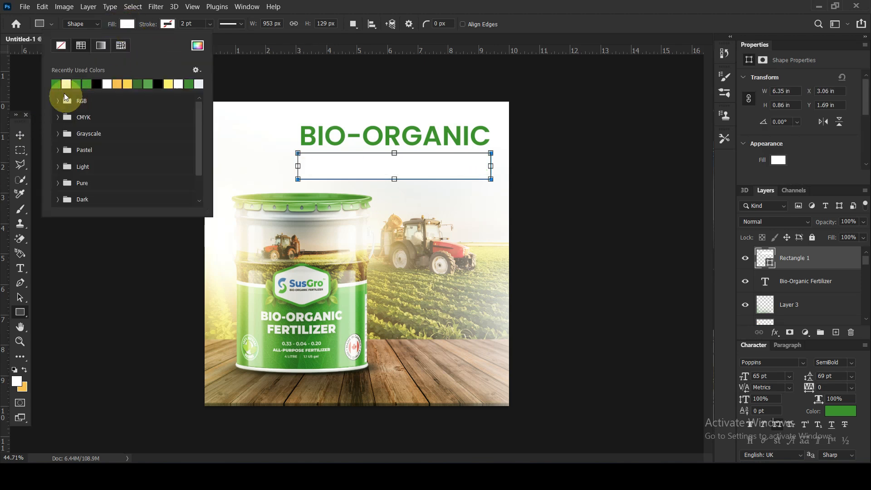
pyautogui.click(56, 83)
pyautogui.click(464, 4)
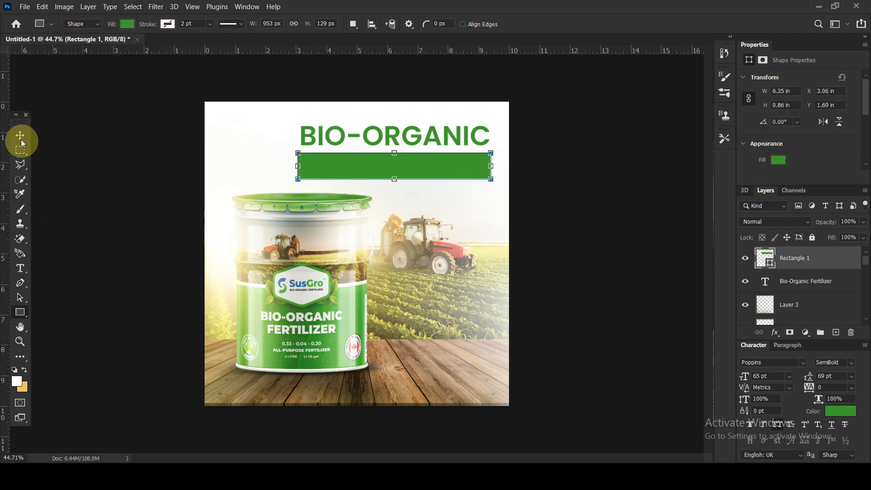
pyautogui.press('v')
pyautogui.moveTo(828, 257); pyautogui.dragTo(827, 293)
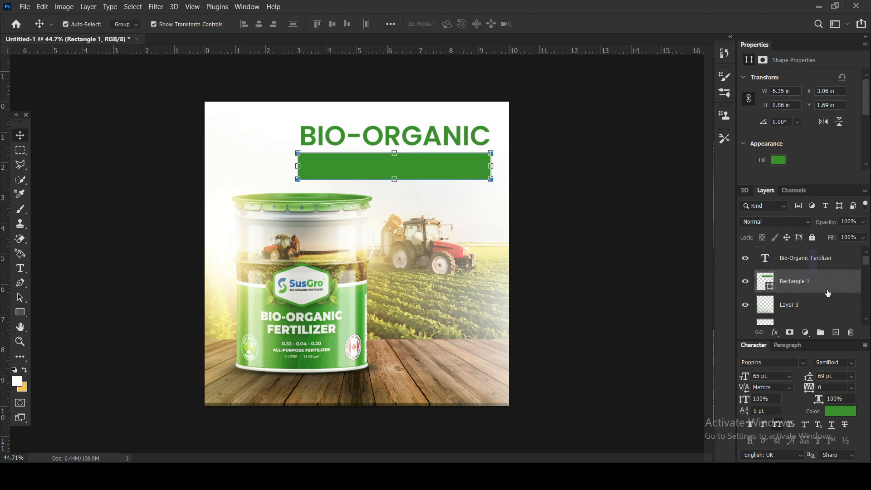
# Recolour the heading's second line, FERTILIZER, to white (ffffff) and finish editing the text.
pyautogui.click(20, 268)
pyautogui.click(380, 169)
pyautogui.moveTo(357, 169); pyautogui.dragTo(716, 190)
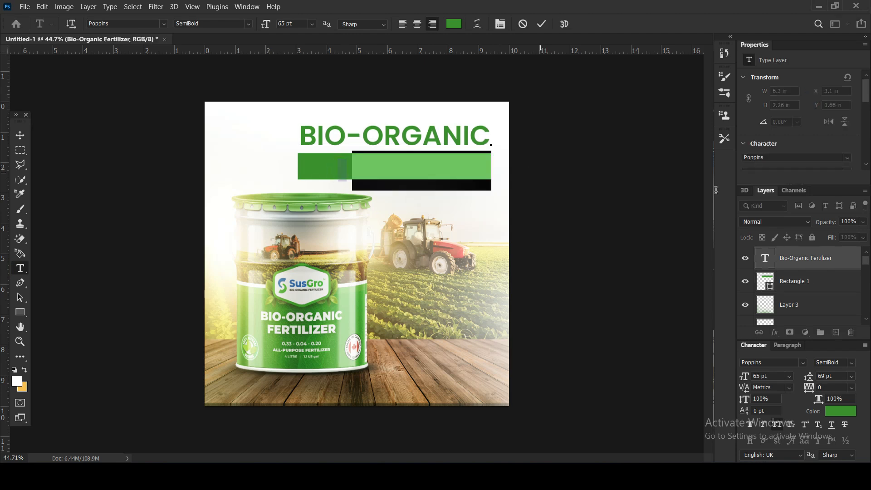
pyautogui.click(453, 25)
pyautogui.write('ffffff')
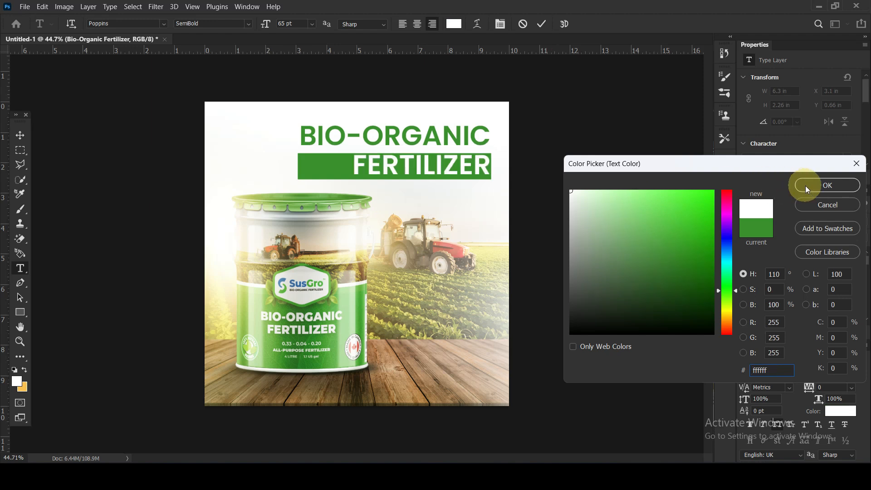
pyautogui.click(806, 187)
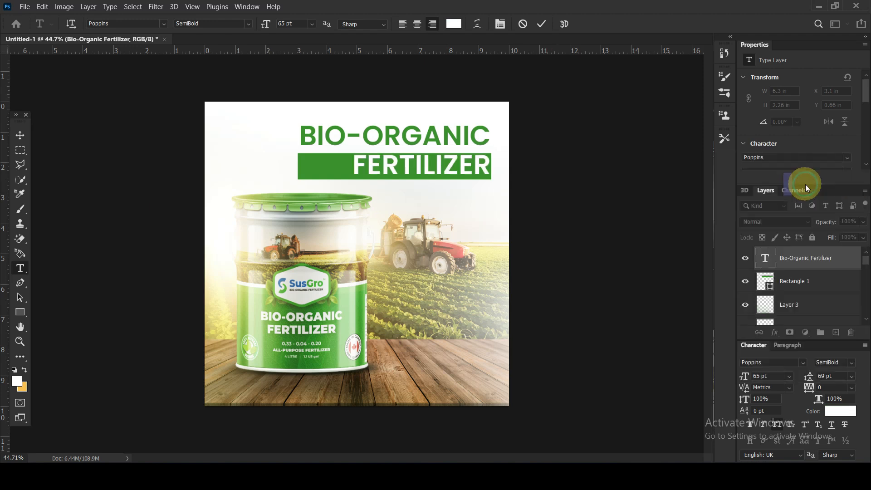
pyautogui.click(20, 135)
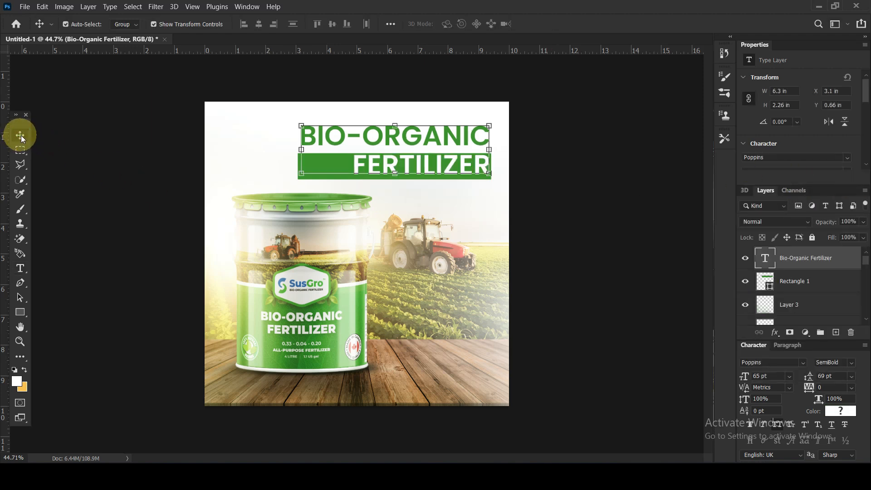
# Stretch the green rectangle upward to a height of 1 in and nudge it to sit evenly behind the word FERTILIZER.
pyautogui.click(313, 178)
pyautogui.press('Up')
pyautogui.press('Up')
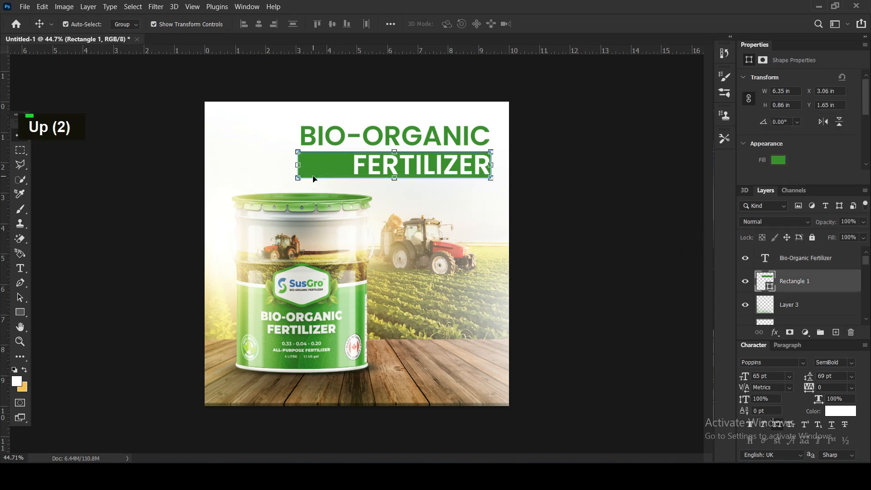
pyautogui.moveTo(397, 148); pyautogui.dragTo(396, 145)
pyautogui.press('Down')
pyautogui.press('Up')
pyautogui.press('Down')
pyautogui.press('Down')
pyautogui.press('Down')
pyautogui.press('Down')
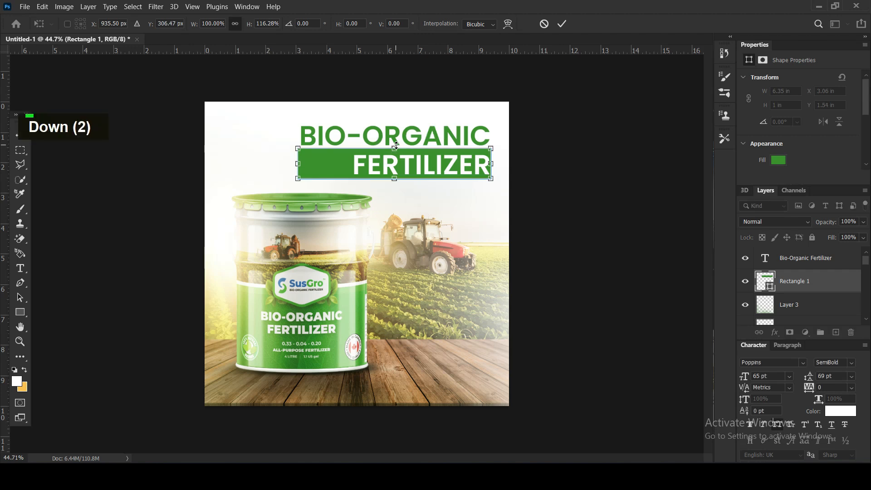
pyautogui.press('Return')
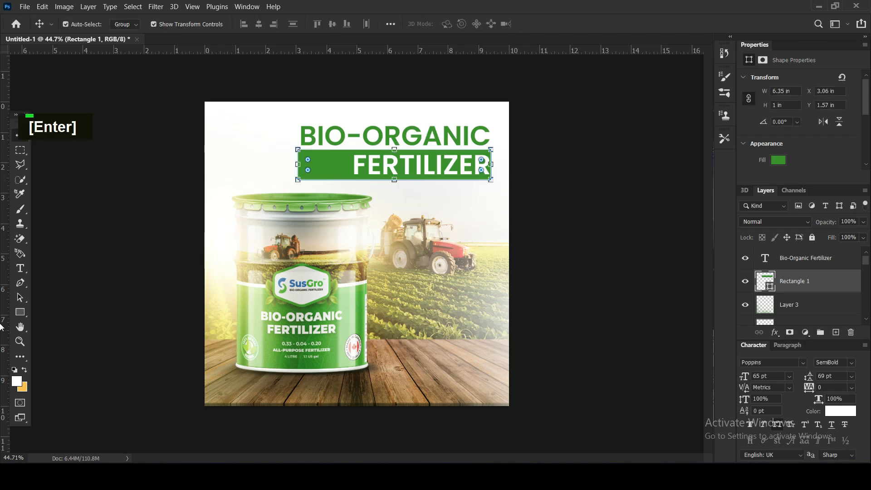
# Add a layer mask to the green rectangle and fade out its left end with a large soft black brush.
pyautogui.click(789, 332)
pyautogui.click(21, 208)
pyautogui.click(246, 145)
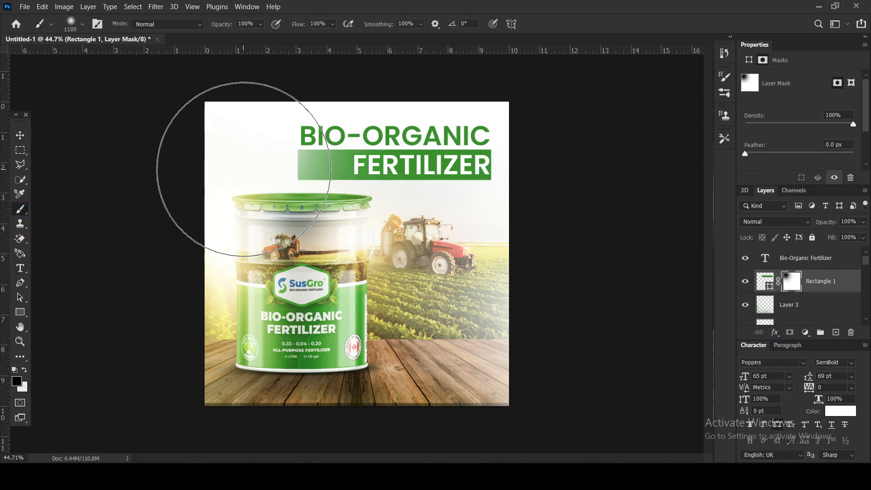
pyautogui.press('[')
pyautogui.press('[')
pyautogui.press('[')
pyautogui.click(274, 165)
pyautogui.click(272, 166)
pyautogui.click(261, 171)
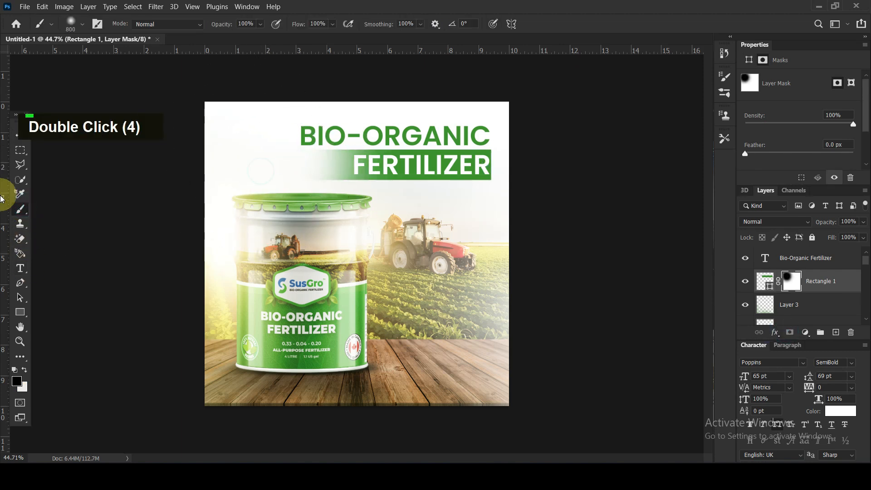
pyautogui.click(18, 135)
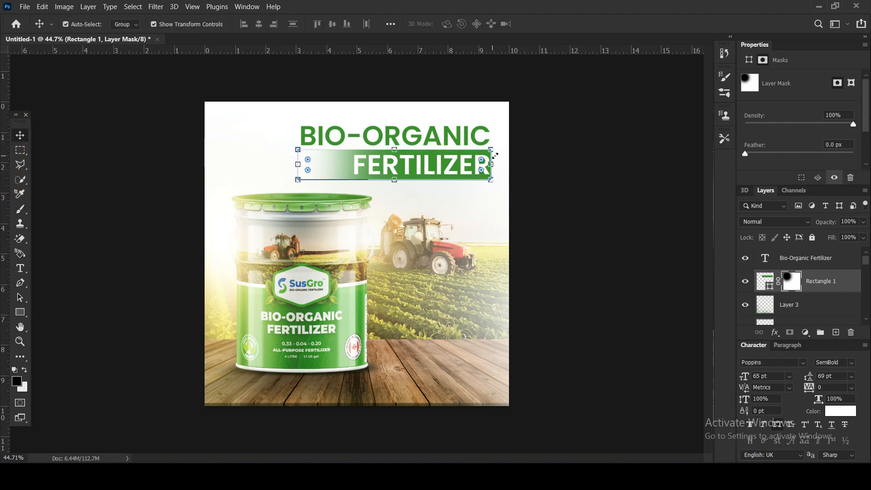
# Move the heading and its green rectangle up together and scale both down slightly, to a rectangle width of about 6.16 in.
pyautogui.press('capslock')
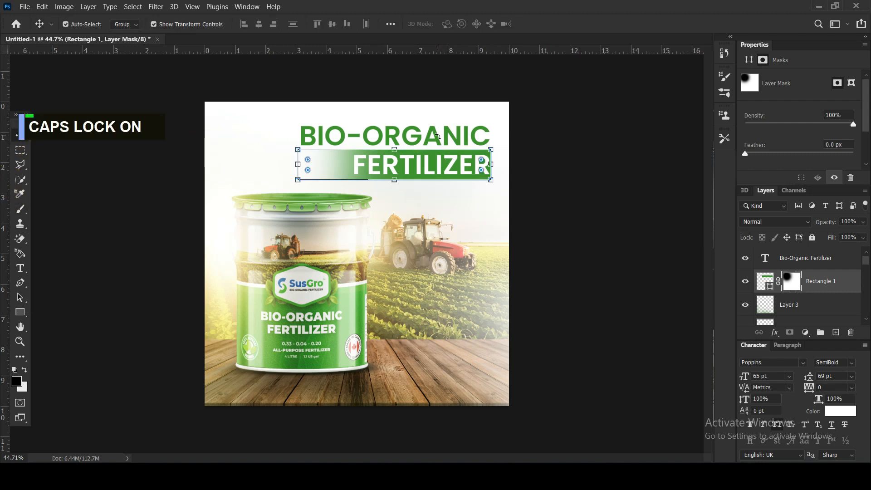
pyautogui.click(435, 134)
pyautogui.click(588, 234)
pyautogui.click(324, 159)
pyautogui.click(536, 238)
pyautogui.click(470, 178)
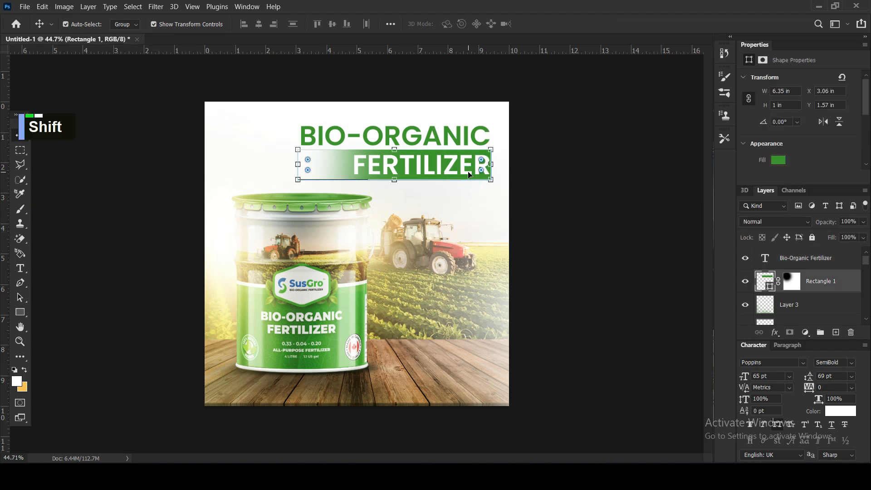
pyautogui.keyDown('shift'); pyautogui.click(465, 168); pyautogui.keyUp('shift')
pyautogui.hotkey('shift', 'Up')
pyautogui.hotkey('shift', 'Up')
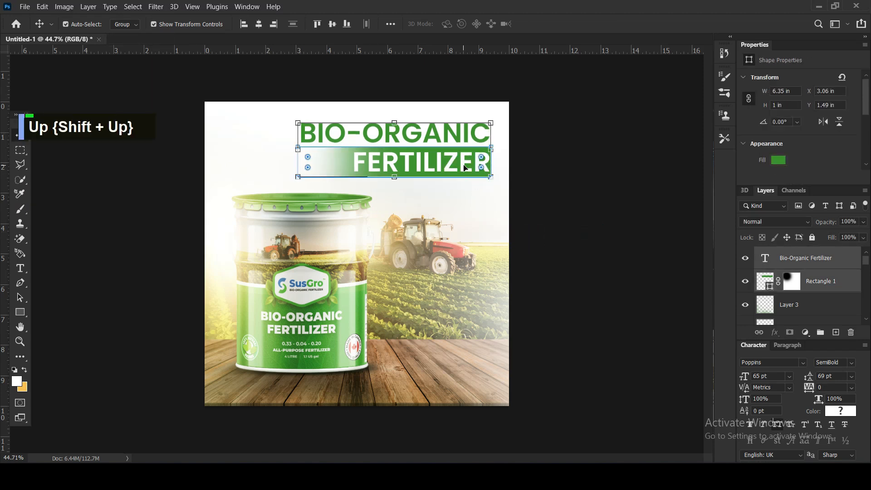
pyautogui.press('Up')
pyautogui.press('Up')
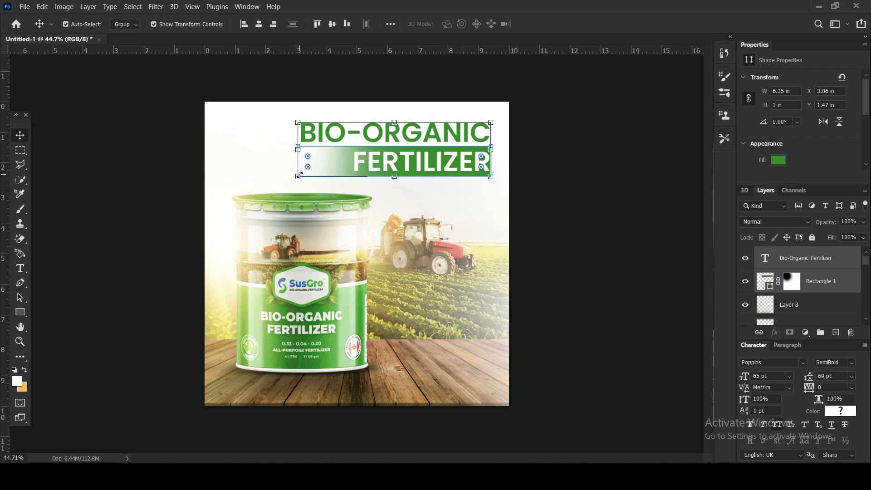
pyautogui.press('Return')
pyautogui.click(553, 254)
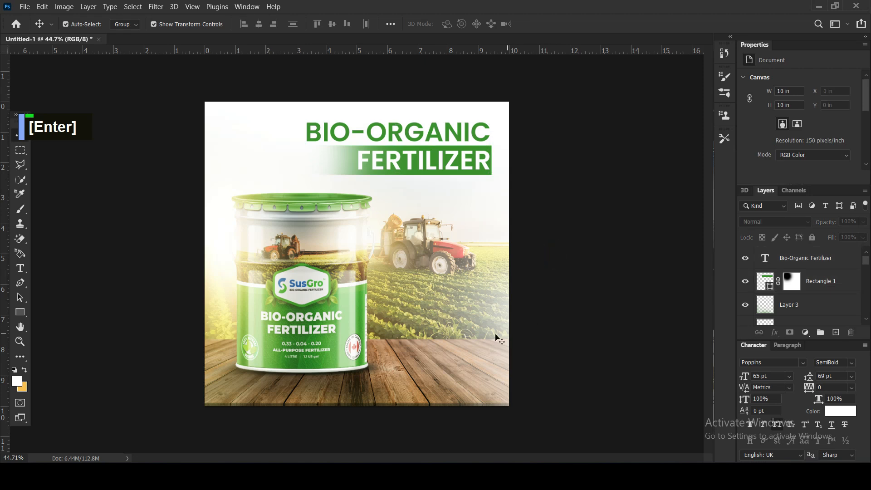
# Add a two-line text reading ALL PURPOSE and FERTILIZER over the upper part of the bucket.
pyautogui.click(19, 268)
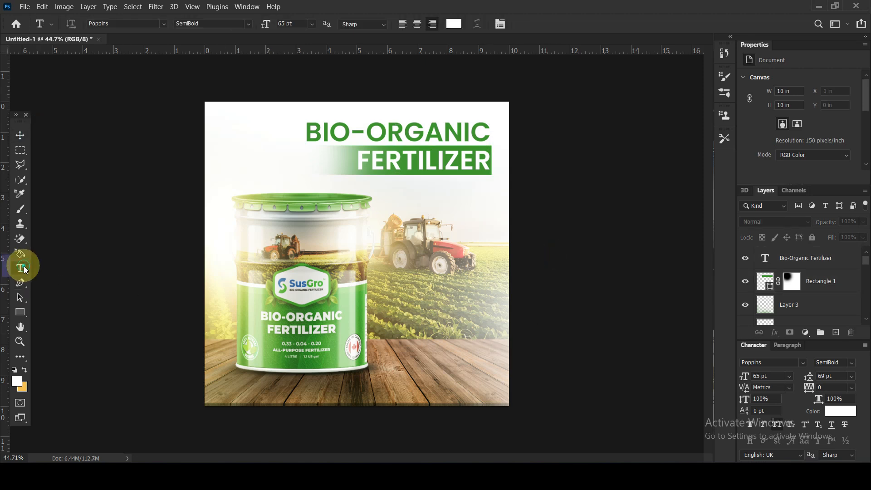
pyautogui.click(329, 243)
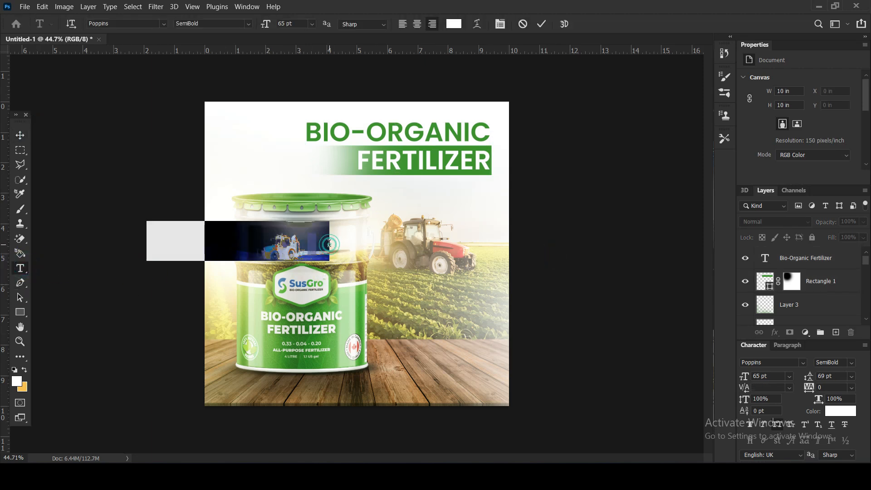
pyautogui.write('All pu')
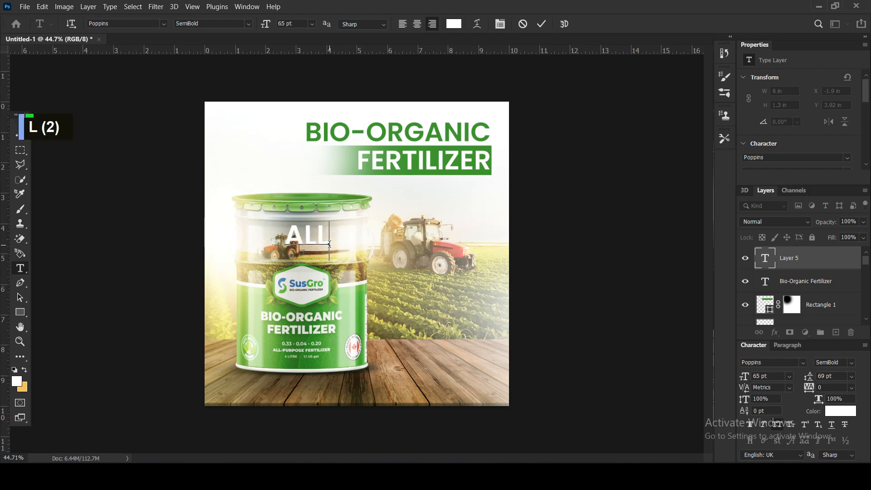
pyautogui.write('rpose')
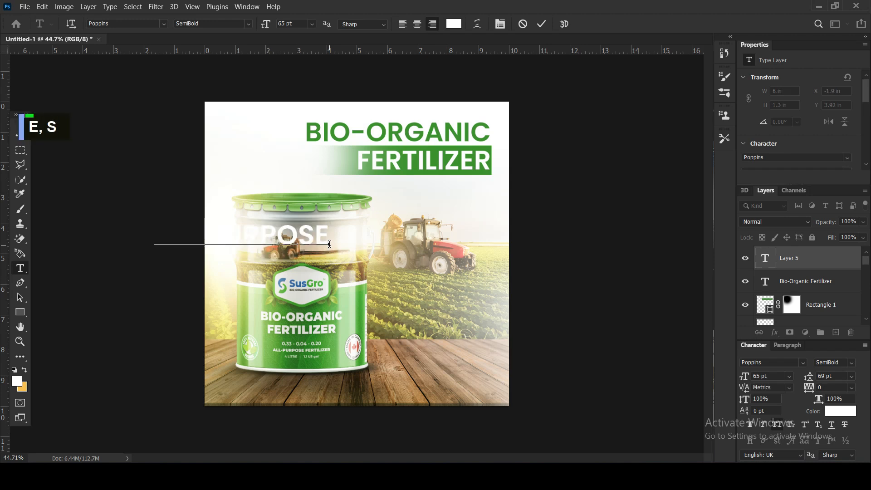
pyautogui.write('L')
pyautogui.press('BackSpace')
pyautogui.write('TILIZER')
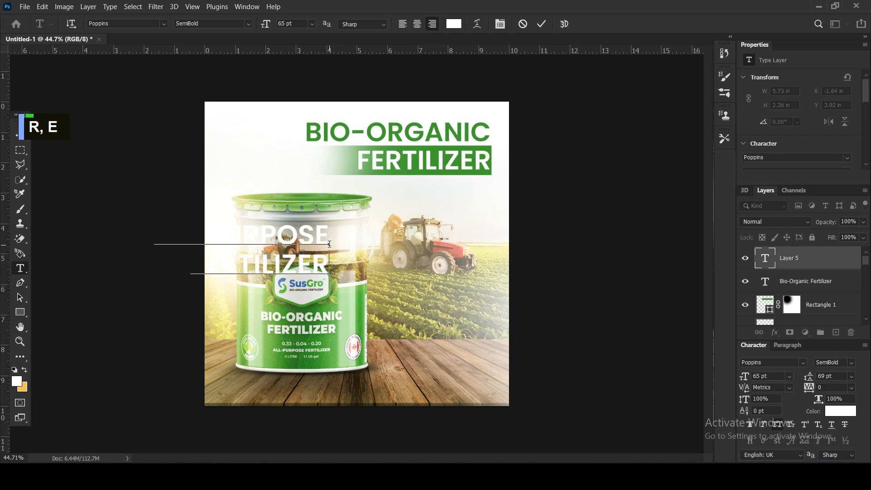
# Recolour all of the new text with the heading's green (3b912a).
pyautogui.hotkey('ctrl', 'a')
pyautogui.click(453, 24)
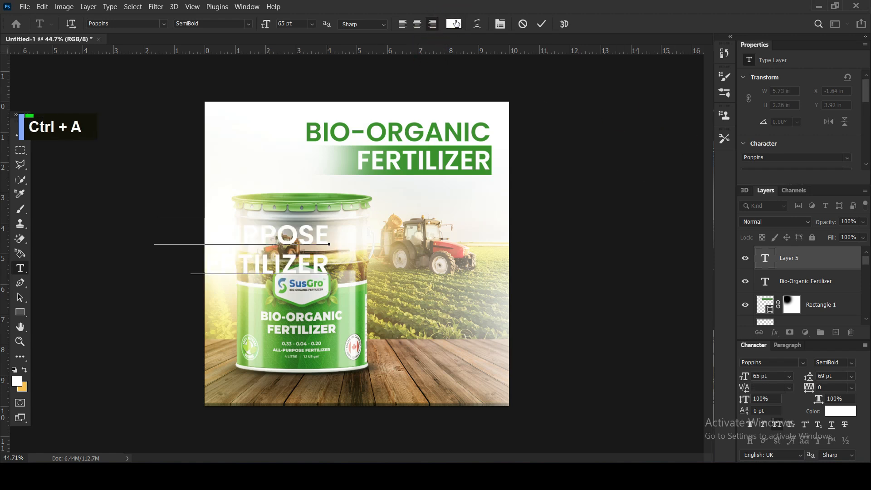
pyautogui.click(407, 135)
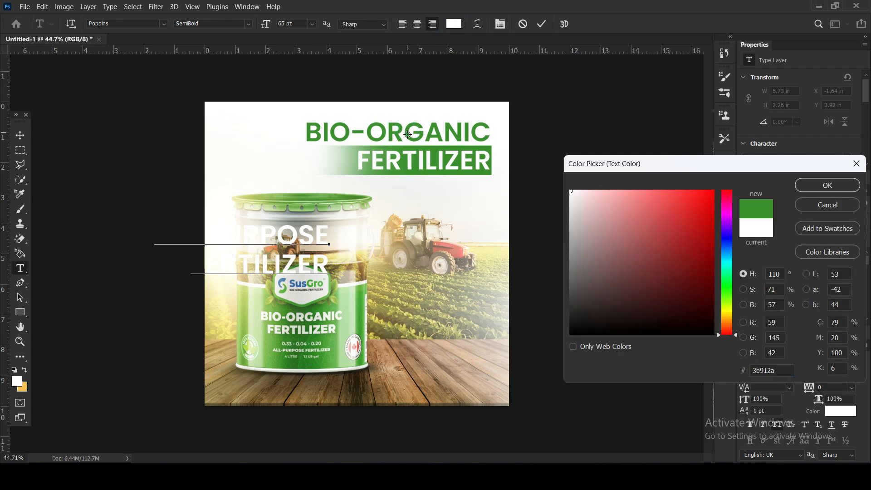
pyautogui.click(827, 185)
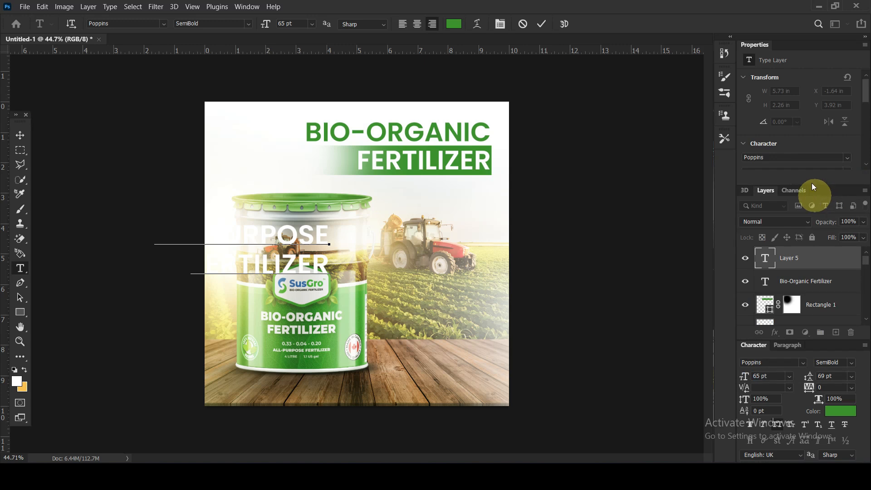
# Set the new text's Poppins weight to Medium and finish editing the text.
pyautogui.scroll(-6, 798, 127)
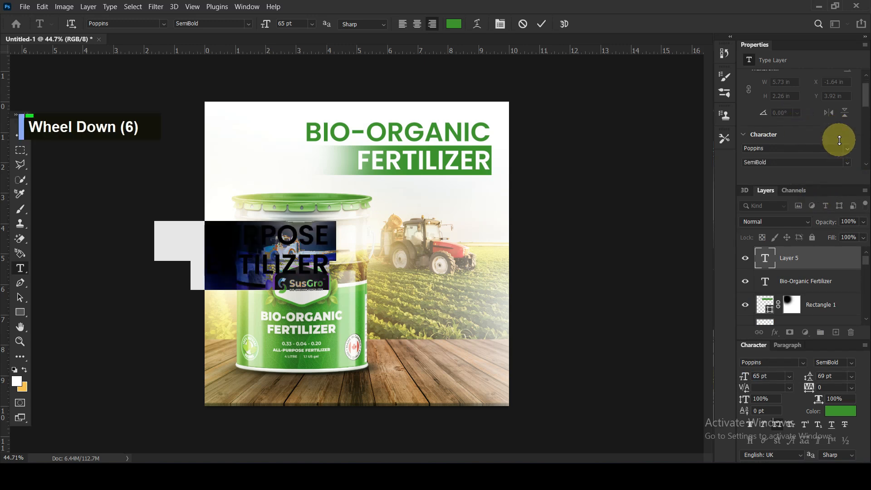
pyautogui.scroll(-1, 848, 136)
pyautogui.click(846, 117)
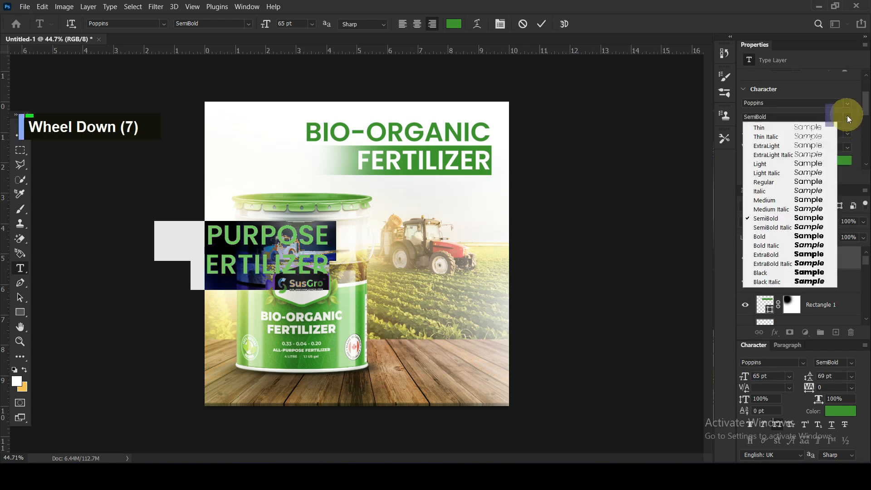
pyautogui.click(761, 195)
pyautogui.scroll(-1, 776, 150)
pyautogui.scroll(-6, 776, 149)
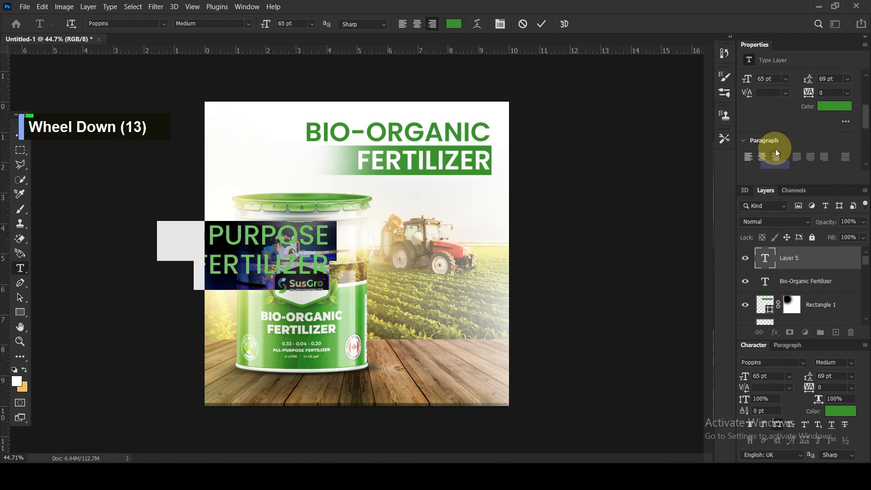
pyautogui.scroll(-4, 752, 154)
pyautogui.scroll(-1, 753, 155)
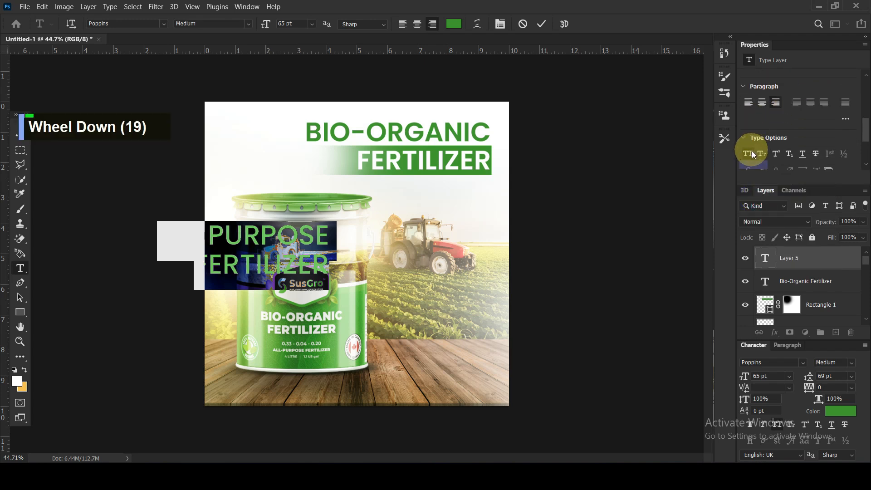
pyautogui.click(20, 135)
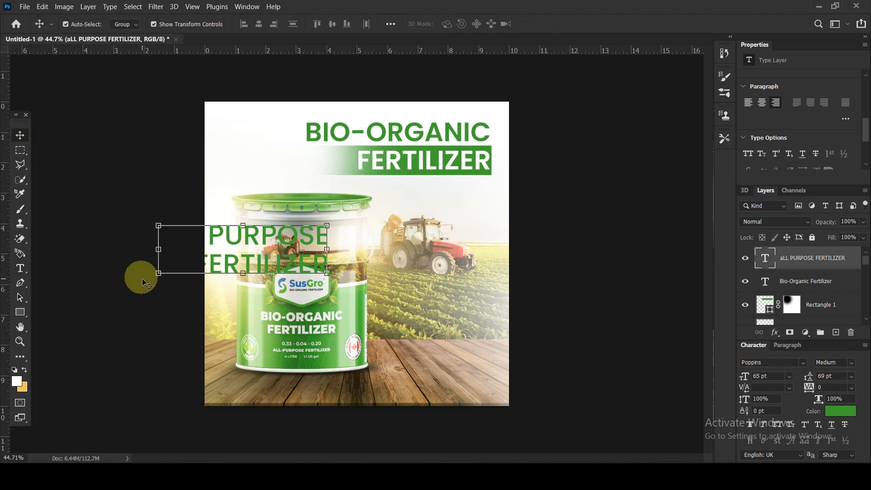
# Scale the ALL PURPOSE FERTILIZER text down to about 23.91 pt and place it right-aligned below the heading.
pyautogui.moveTo(159, 273); pyautogui.dragTo(350, 219)
pyautogui.moveTo(420, 207); pyautogui.dragTo(459, 206)
pyautogui.moveTo(392, 223); pyautogui.dragTo(422, 203)
# Rewrite the small text in sentence case on two lines, All purpose and fertilizer.
pyautogui.doubleClick(471, 203)
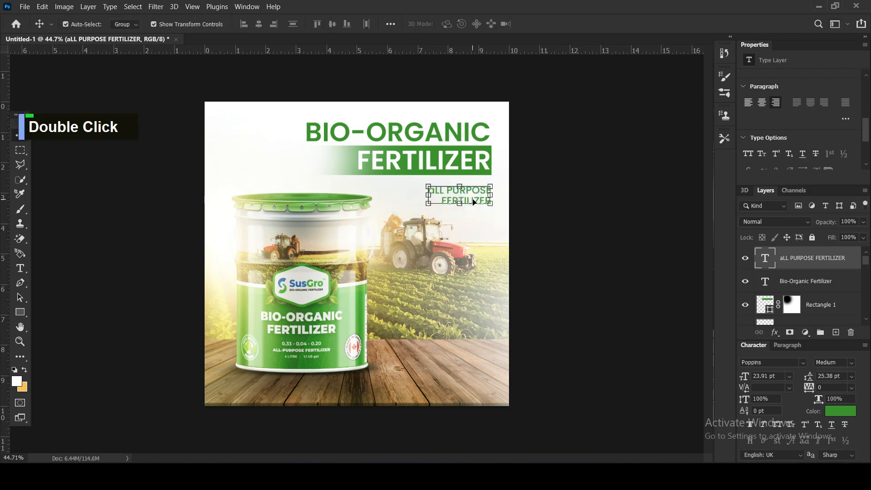
pyautogui.doubleClick(472, 202)
pyautogui.hotkey('ctrl', 'a')
pyautogui.write('A')
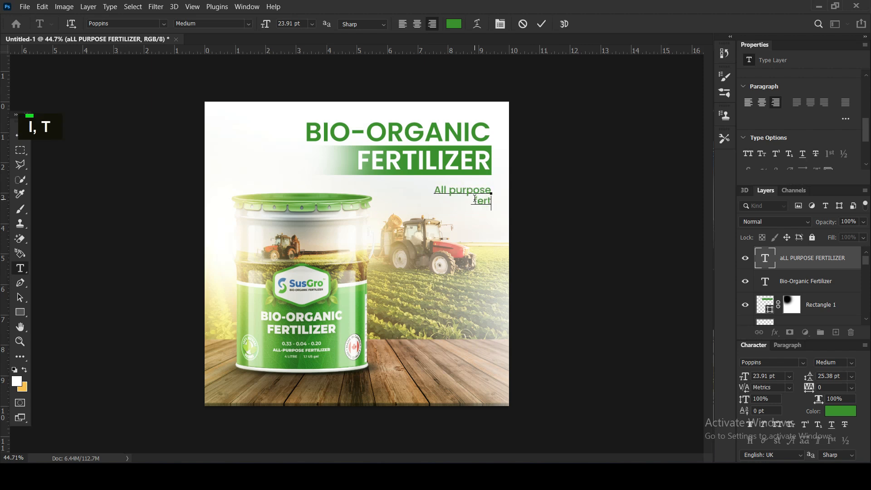
pyautogui.press('Return')
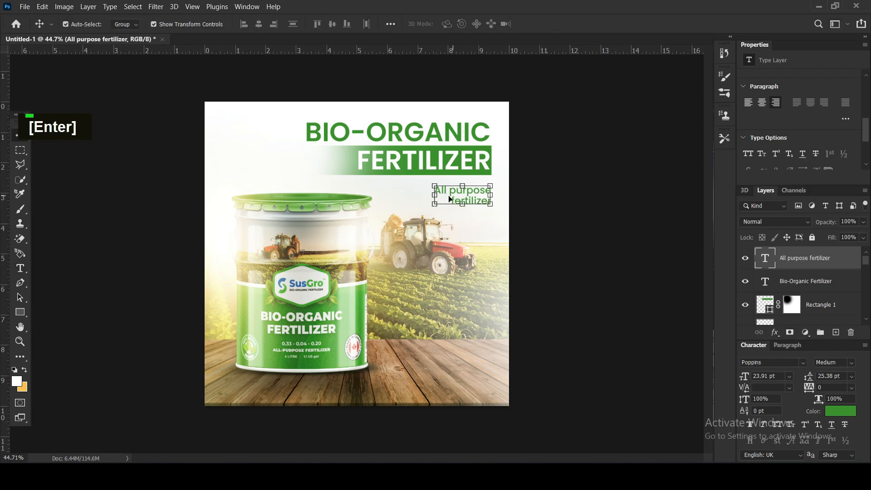
# Scale the All purpose fertilizer text down further to about 20.72 pt, keeping it aligned with the heading's right edge.
pyautogui.moveTo(435, 208); pyautogui.dragTo(477, 195)
pyautogui.press('Return')
pyautogui.click(601, 215)
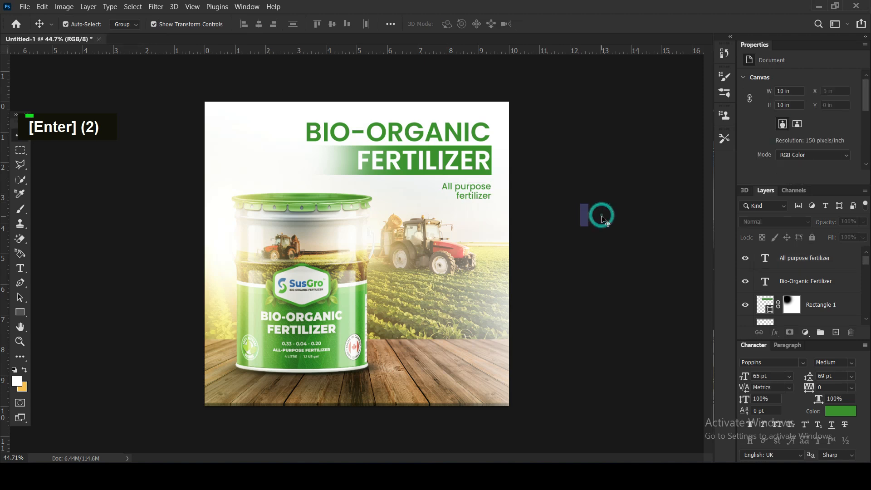
# Nudge the green rectangle behind FERTILIZER slightly to the right, by 2 px.
pyautogui.click(323, 161)
pyautogui.click(578, 206)
pyautogui.click(346, 174)
pyautogui.press('Right')
pyautogui.press('Right')
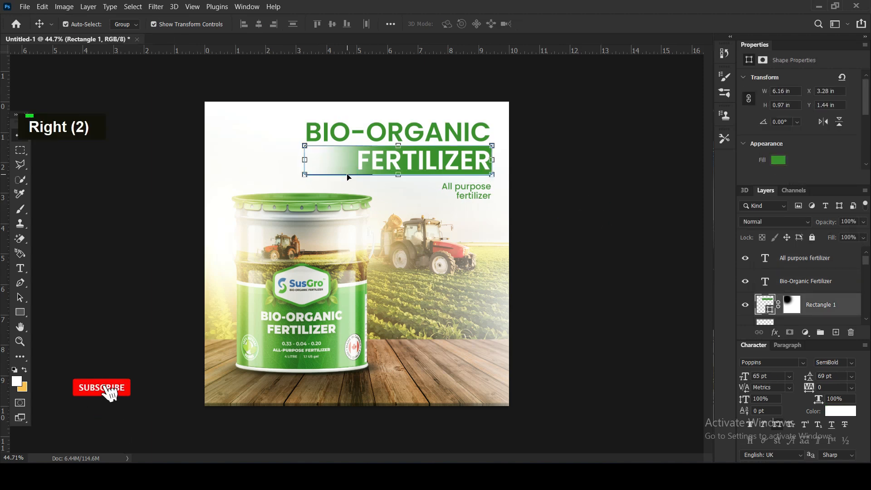
pyautogui.click(562, 154)
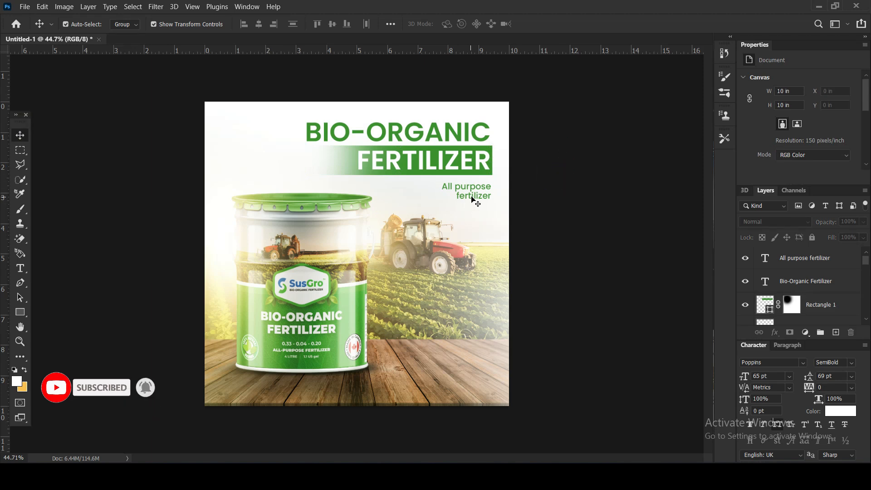
# Duplicate the All purpose fertilizer text onto the tabletop's lower-right area and change the copy's text to BUY NOW.
pyautogui.moveTo(476, 201); pyautogui.dragTo(463, 372)
pyautogui.doubleClick(483, 358)
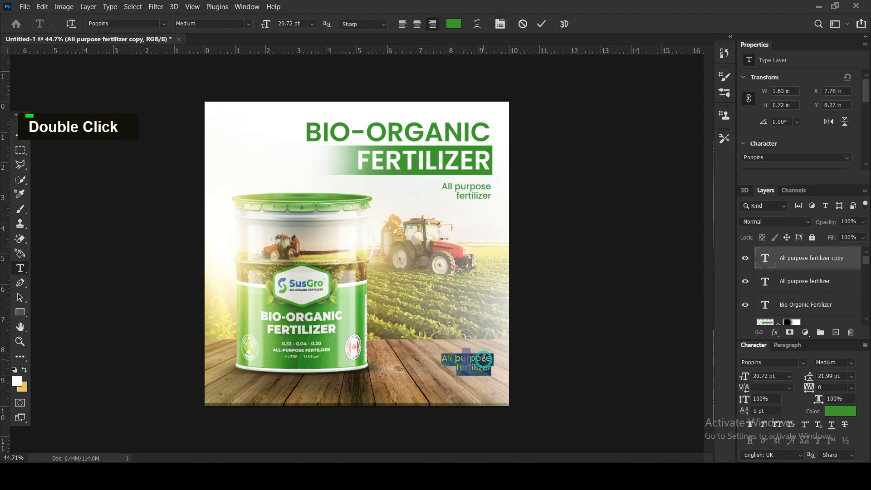
pyautogui.write('BUY NOW')
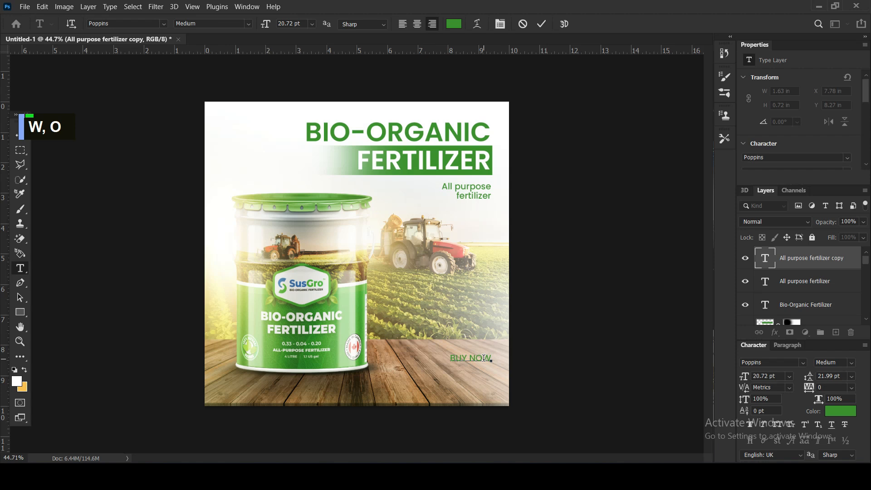
# Set the BUY NOW text's weight to Bold and finish editing it.
pyautogui.hotkey('ctrl', 'a')
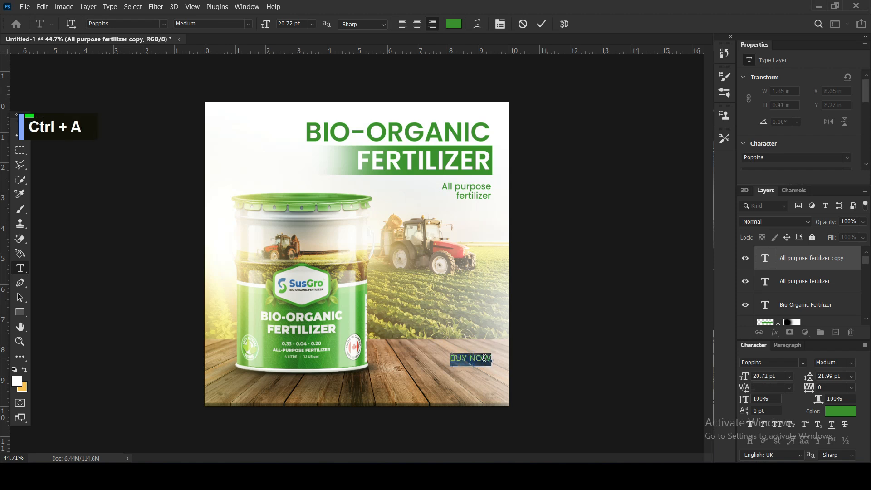
pyautogui.scroll(-3, 841, 90)
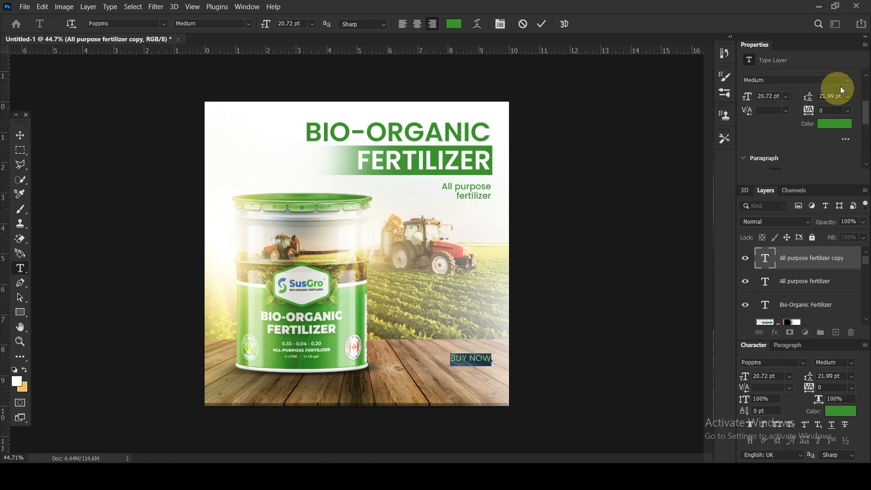
pyautogui.click(841, 86)
pyautogui.click(771, 219)
pyautogui.click(19, 135)
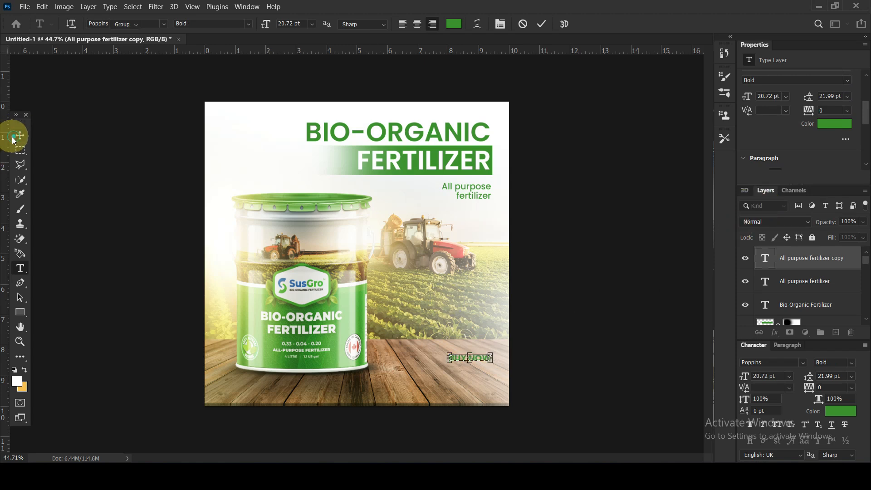
# Draw a yellow-orange rectangle about 285 x 90 px over the BUY NOW text on the tabletop.
pyautogui.click(21, 210)
pyautogui.click(20, 312)
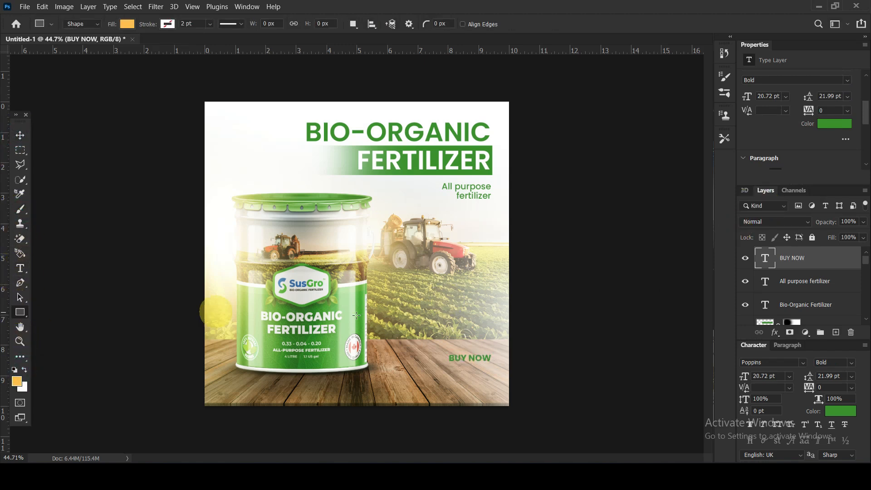
pyautogui.moveTo(435, 348); pyautogui.dragTo(492, 366)
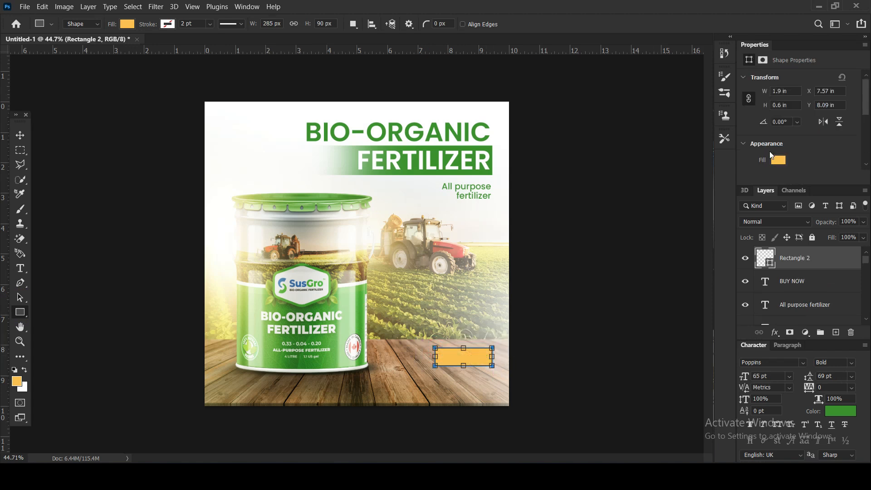
# Round all corners of the yellow-orange rectangle to 45 px and move its layer beneath the BUY NOW text.
pyautogui.scroll(-8, 769, 151)
pyautogui.moveTo(831, 298); pyautogui.dragTo(777, 283)
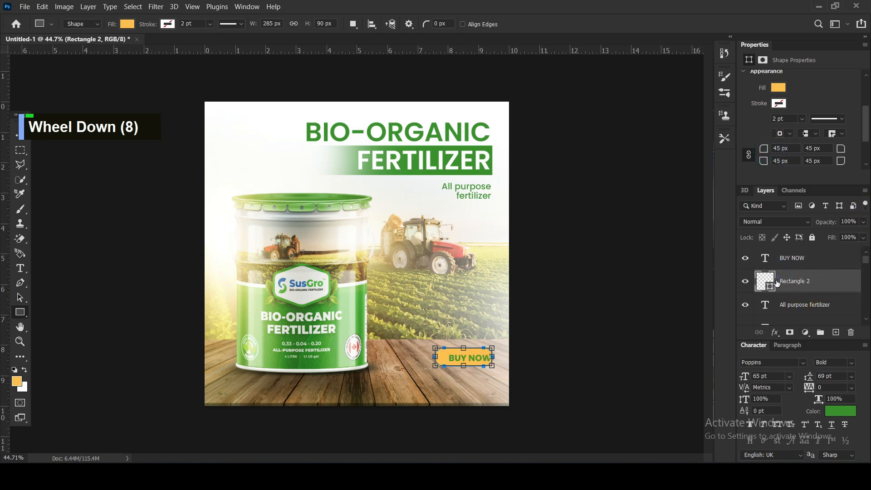
pyautogui.click(19, 134)
pyautogui.click(603, 288)
# Nudge the BUY NOW text left and slightly up to centre it on the yellow-orange button.
pyautogui.click(476, 361)
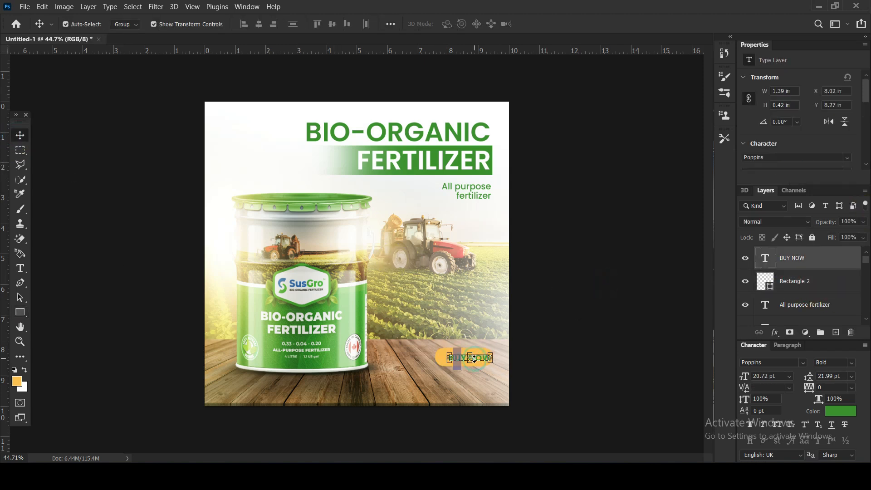
pyautogui.hotkey('shift', 'Left')
pyautogui.hotkey('shift', 'Left')
pyautogui.press('Left')
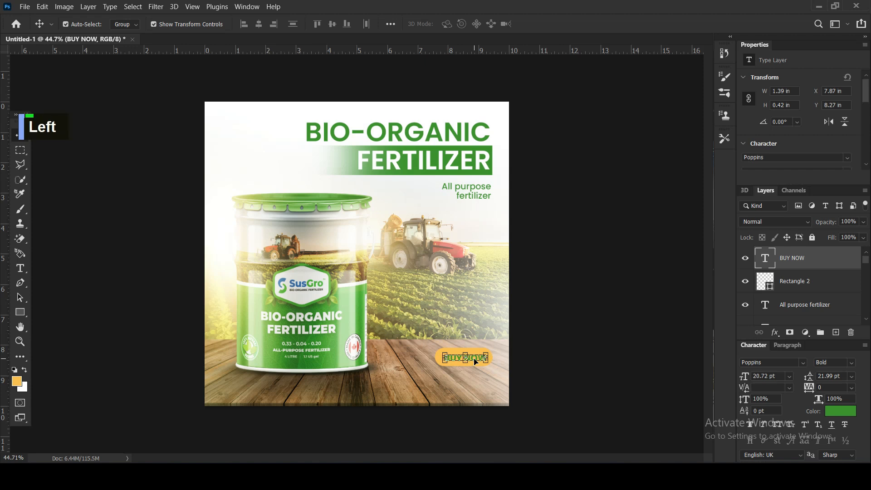
pyautogui.press('Up')
pyautogui.press('Up')
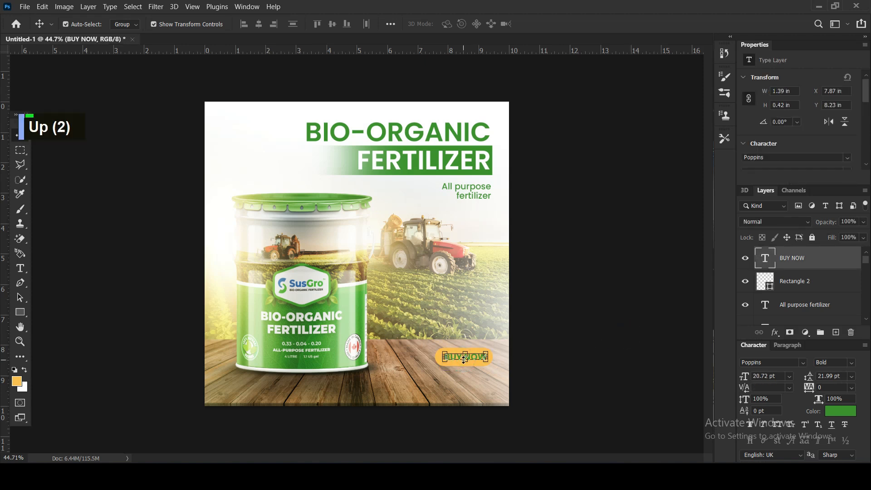
pyautogui.click(591, 355)
# Scale the BUY NOW text and its button down together to about 88% and move them lower on the tabletop.
pyautogui.click(459, 362)
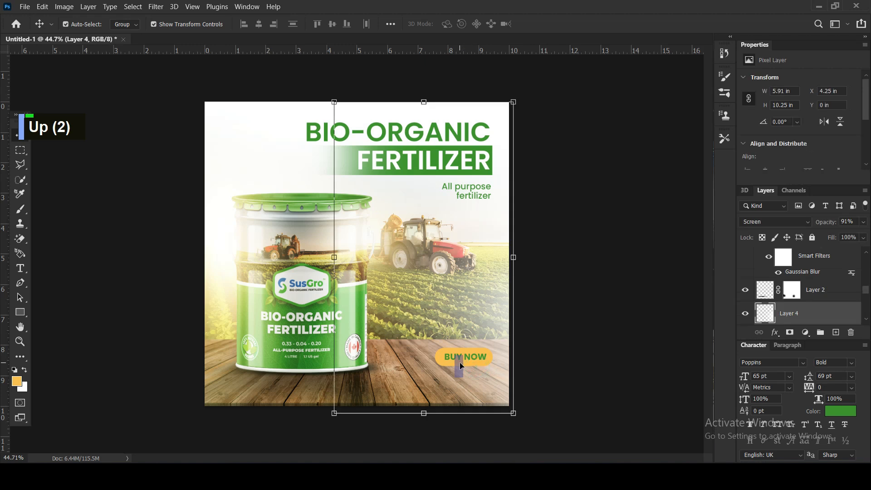
pyautogui.click(460, 361)
pyautogui.keyDown('shift'); pyautogui.click(467, 358); pyautogui.keyUp('shift')
pyautogui.moveTo(438, 349); pyautogui.dragTo(481, 375)
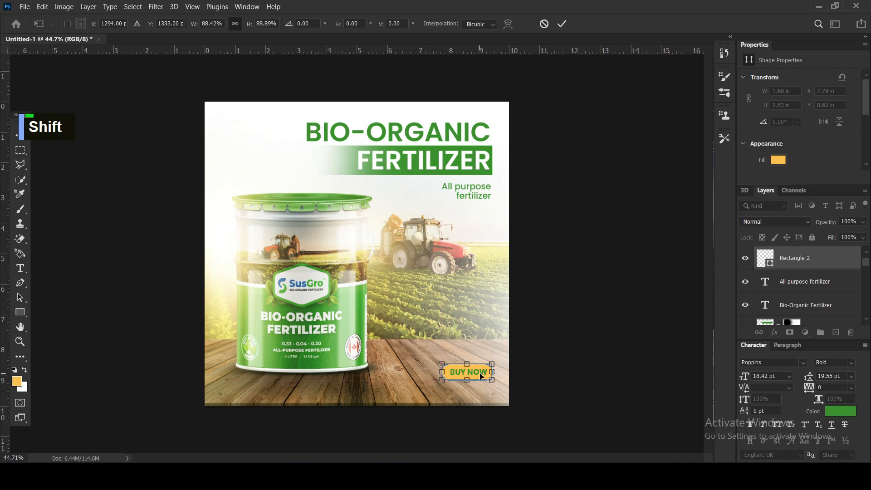
pyautogui.press('Return')
pyautogui.click(595, 343)
# Change the BUY NOW text color to dark green 2a681e.
pyautogui.click(473, 373)
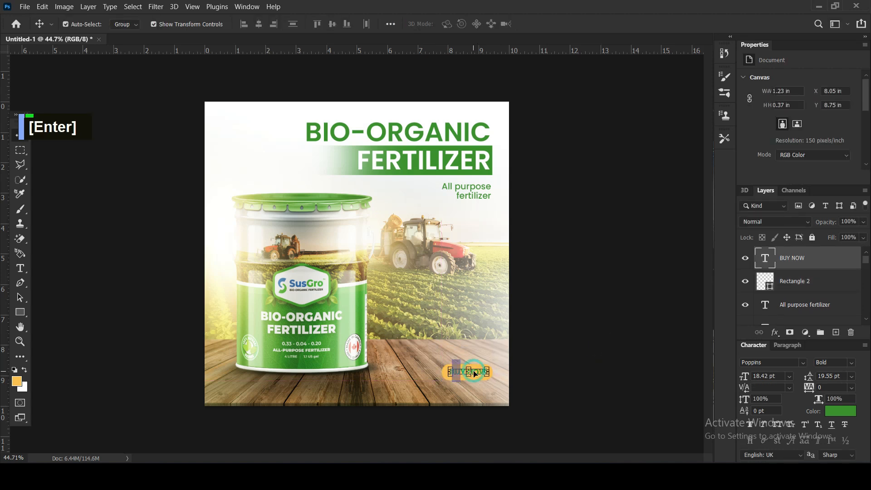
pyautogui.scroll(-6, 784, 116)
pyautogui.click(814, 153)
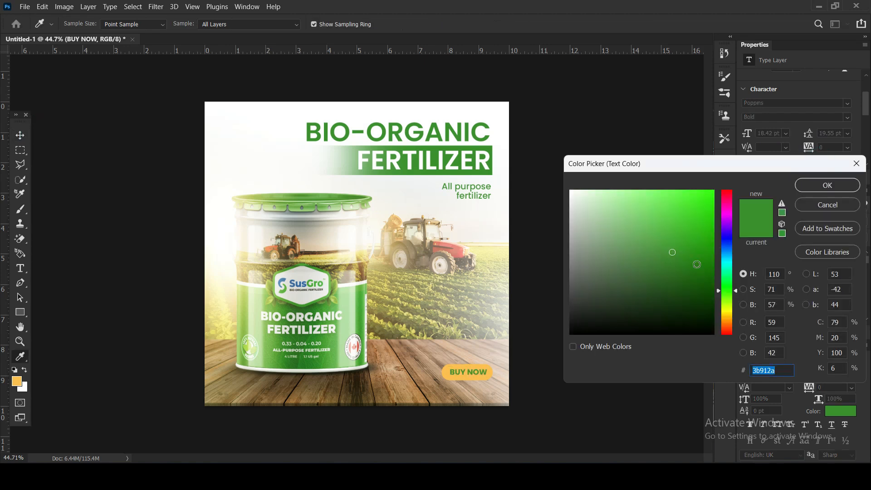
pyautogui.click(672, 275)
pyautogui.click(822, 186)
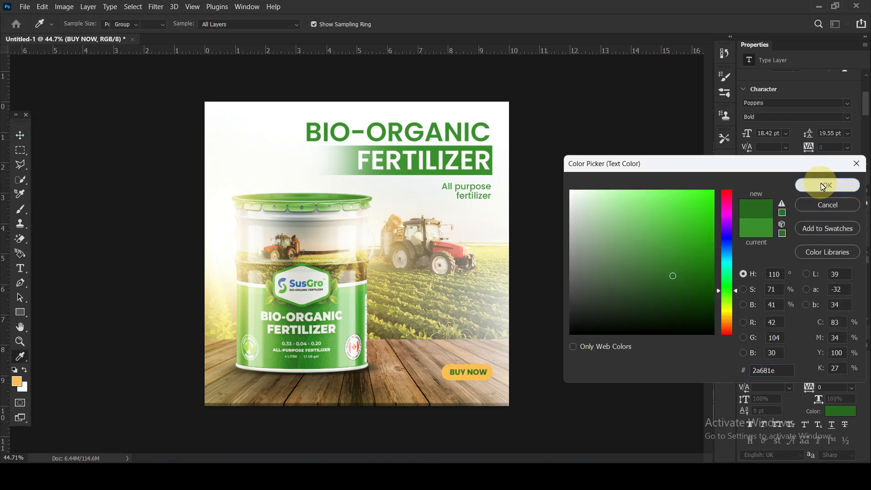
pyautogui.press('v')
pyautogui.press('v')
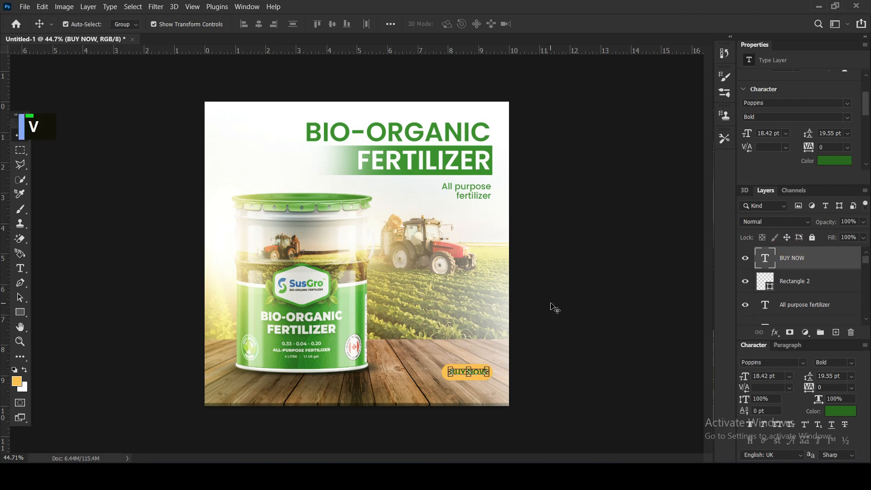
# Lock the Soft Light layer Layer 3 and add a layer mask to Layer 4.
pyautogui.click(506, 389)
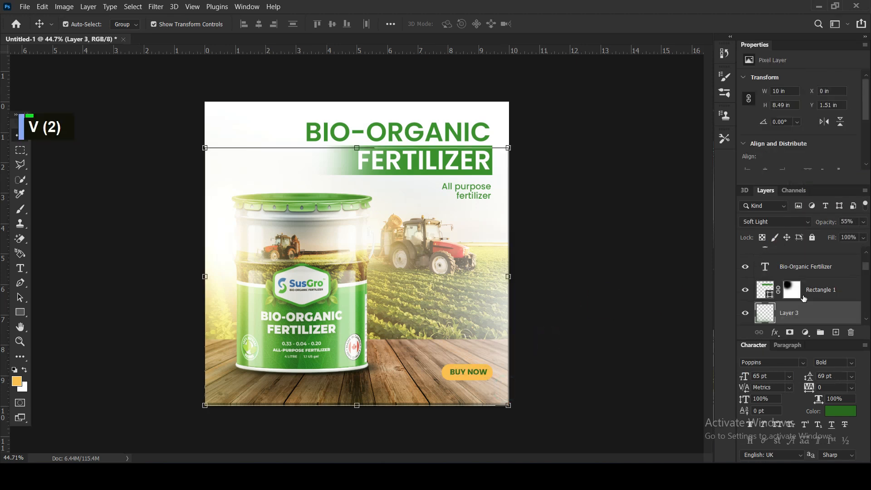
pyautogui.doubleClick(503, 362)
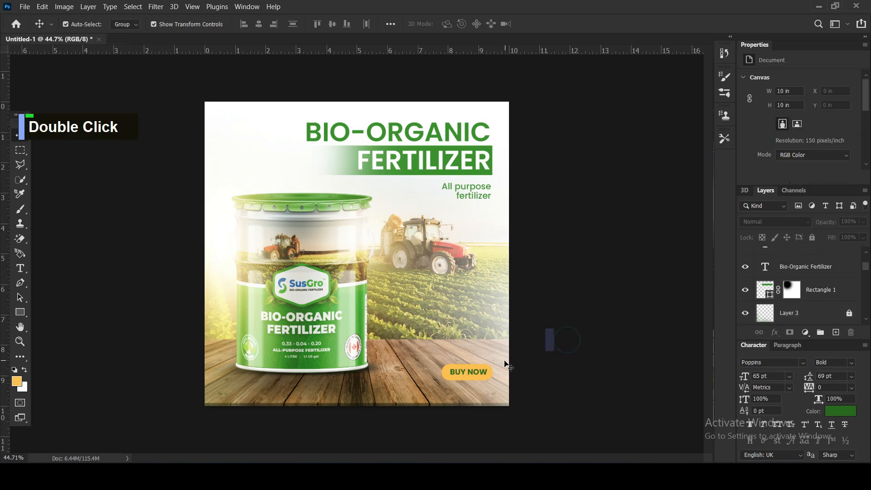
pyautogui.click(789, 332)
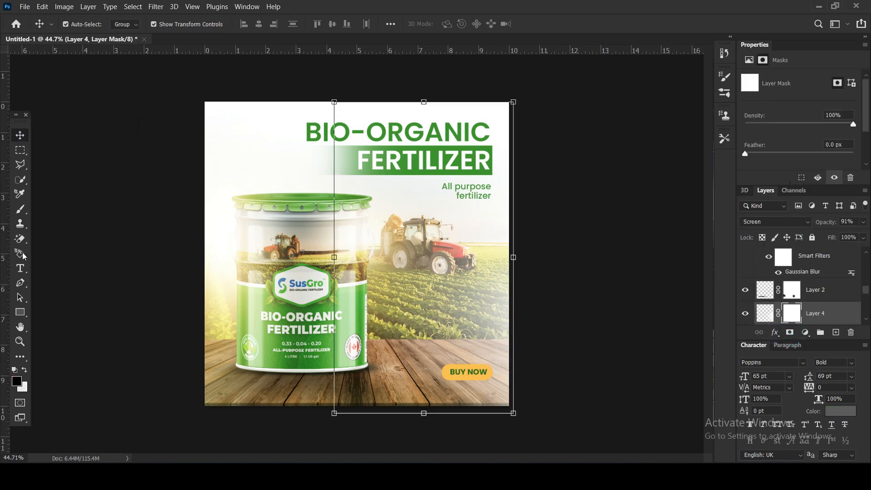
# Paint black on Layer 4's mask with an 800 px soft brush to hide its glow over the tabletop's lower-right area.
pyautogui.press('b')
pyautogui.press('capslock')
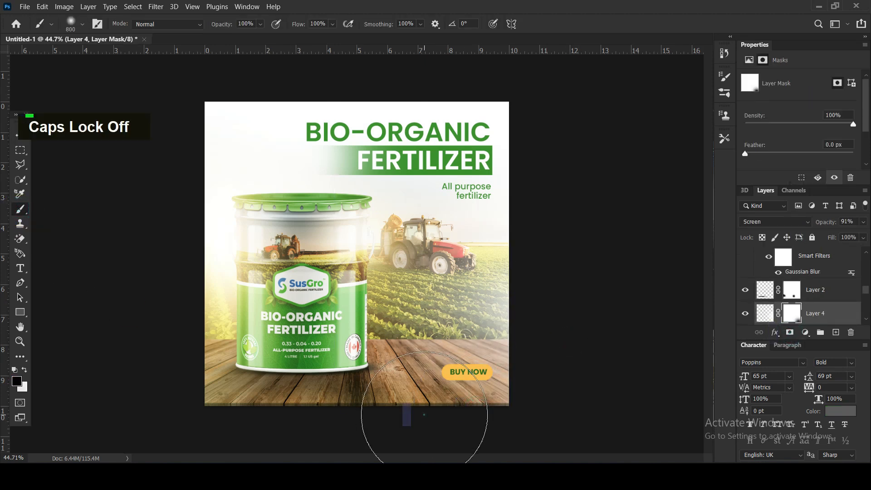
pyautogui.doubleClick(490, 411)
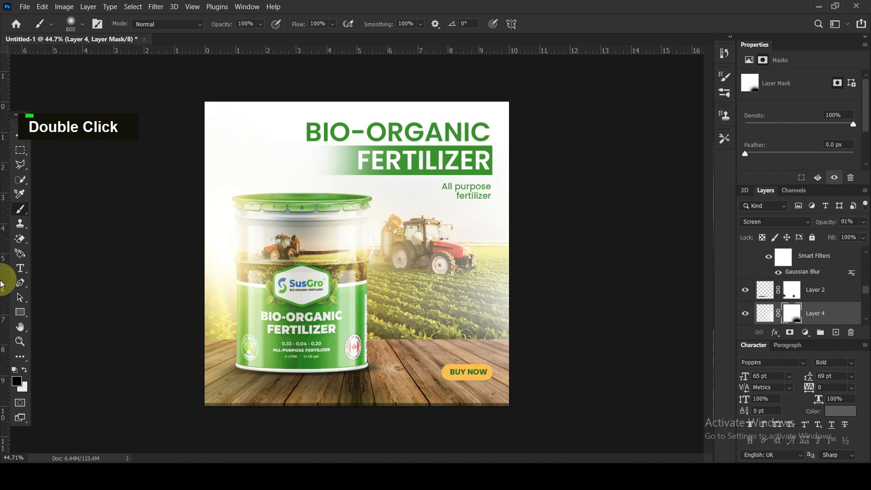
pyautogui.click(20, 136)
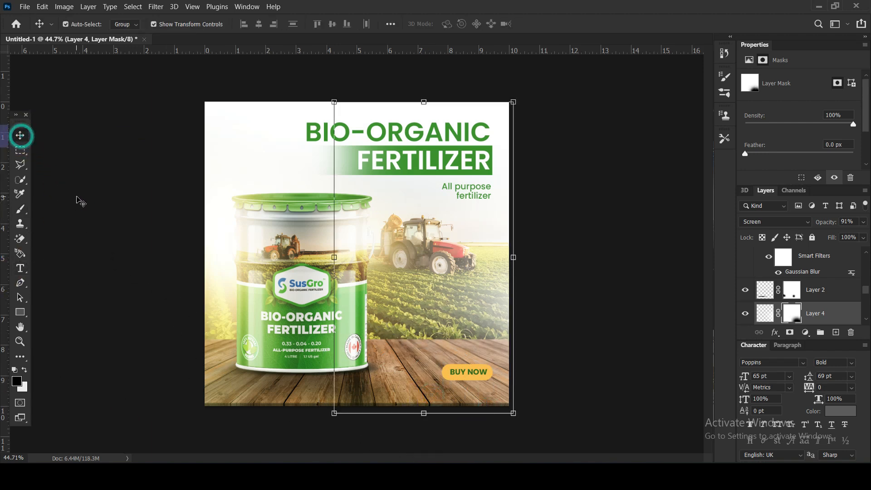
pyautogui.click(94, 213)
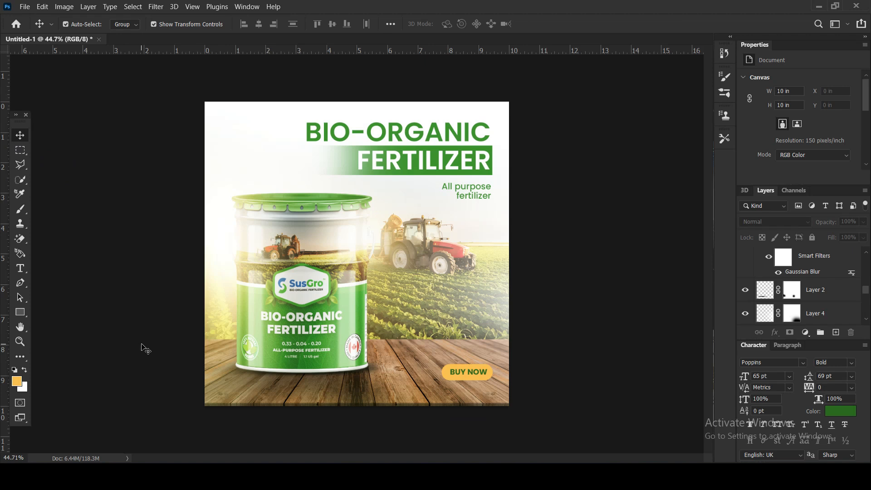
# Unlock Layer 3 and lower its opacity to 37%.
pyautogui.scroll(2, 774, 290)
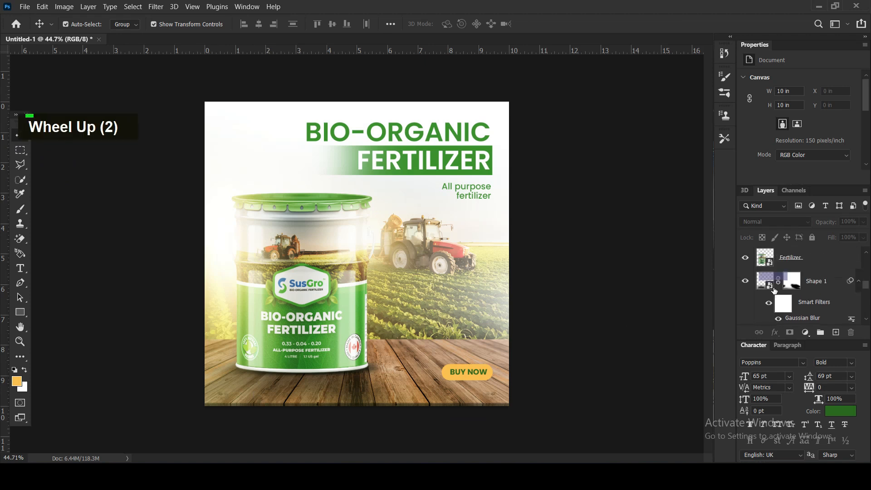
pyautogui.scroll(-4, 784, 289)
pyautogui.scroll(1, 788, 287)
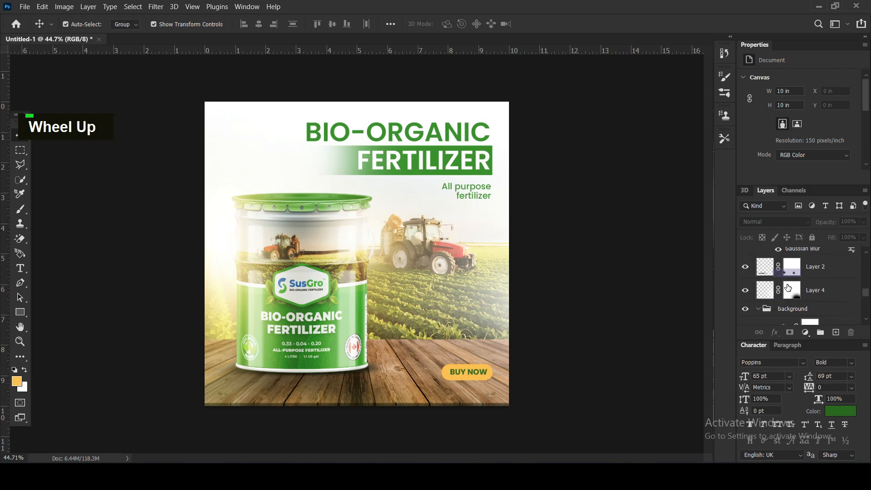
pyautogui.scroll(10, 788, 288)
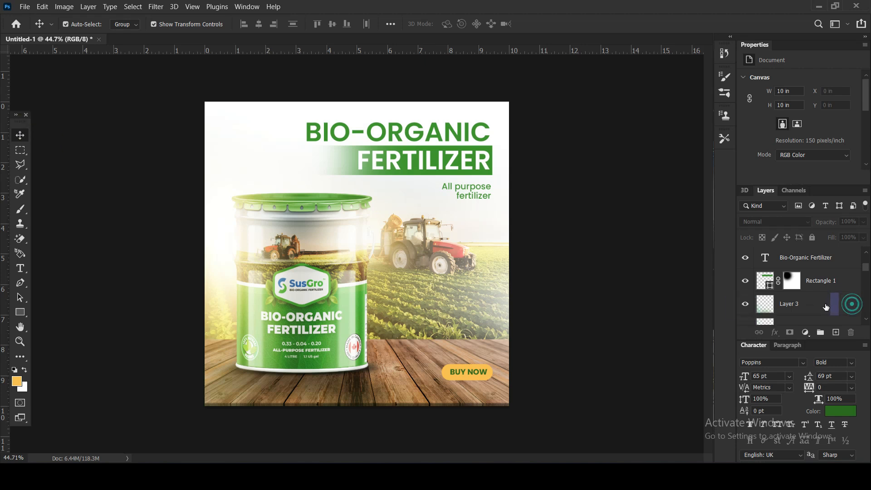
pyautogui.doubleClick(826, 307)
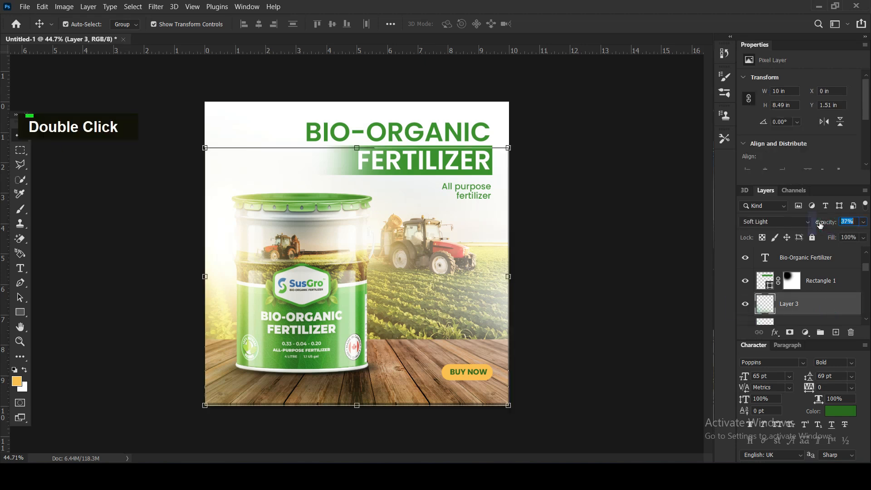
pyautogui.click(667, 252)
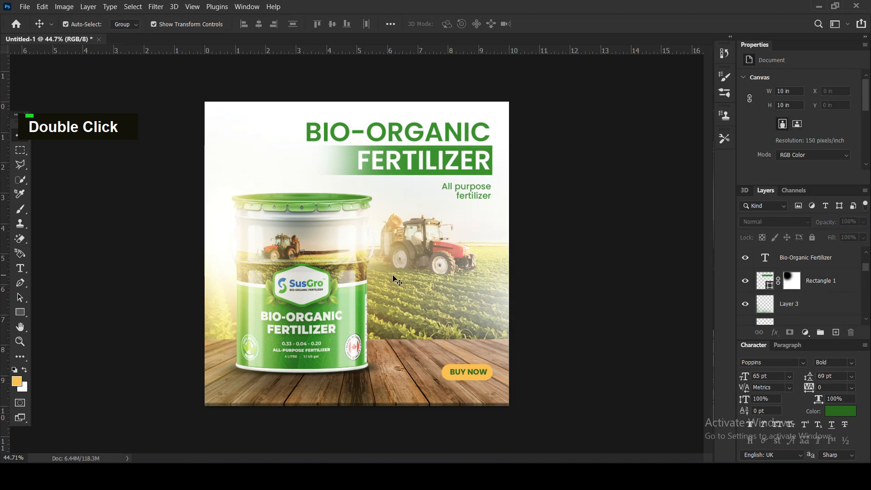
# Undo the accidental move of Layer 3 and lock the layer again.
pyautogui.click(221, 257)
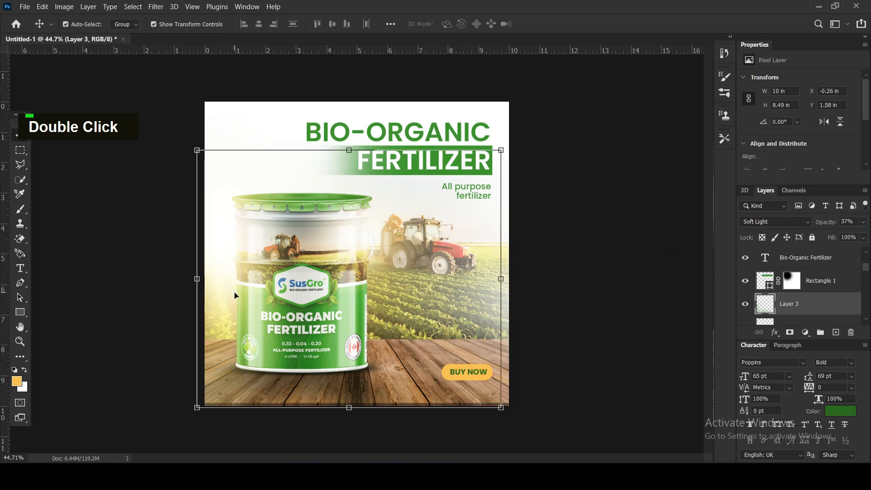
pyautogui.hotkey('ctrl', 'z')
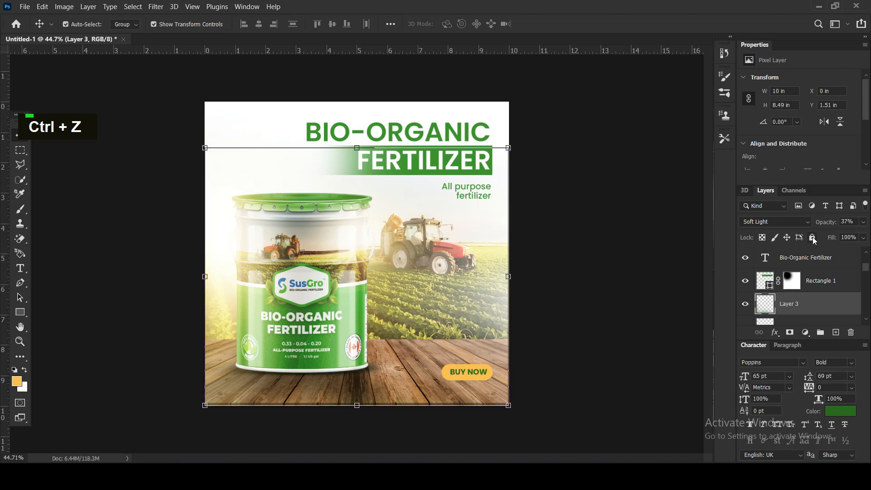
pyautogui.click(812, 237)
pyautogui.click(561, 249)
# Shift the Layer 1 copy glow beside the bucket slightly to the left.
pyautogui.moveTo(232, 271); pyautogui.dragTo(226, 261)
pyautogui.press('Left')
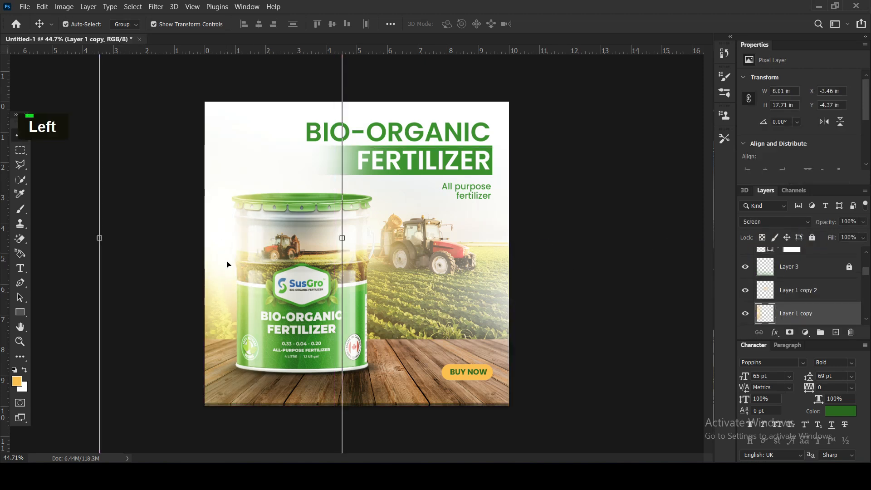
pyautogui.click(615, 277)
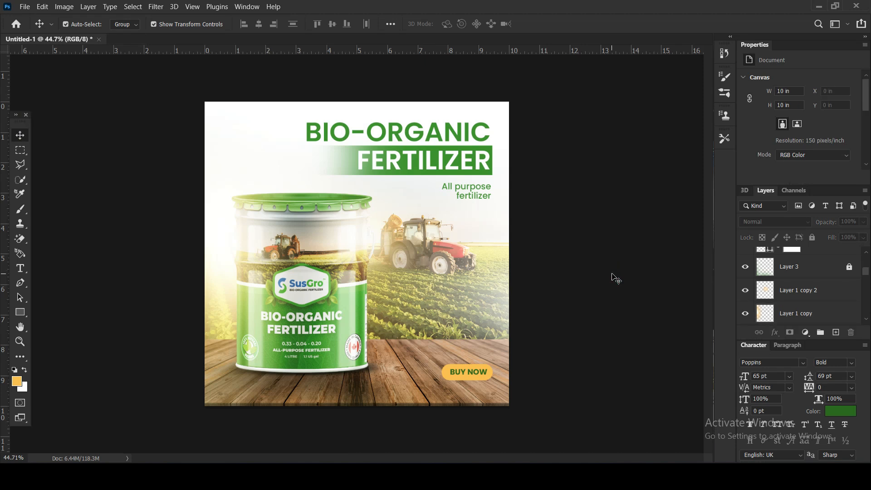
# Add a new empty layer directly above the Brightness/Contrast adjustment of the tractor field background.
pyautogui.click(252, 168)
pyautogui.click(446, 261)
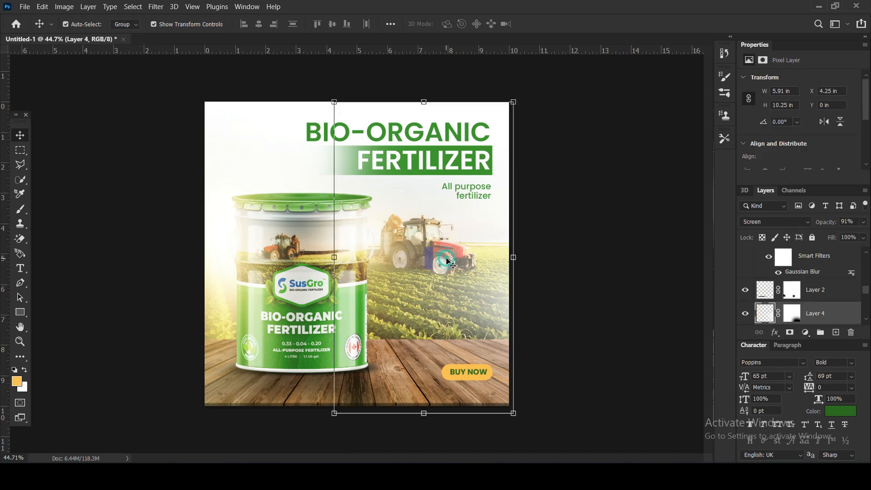
pyautogui.scroll(-8, 799, 315)
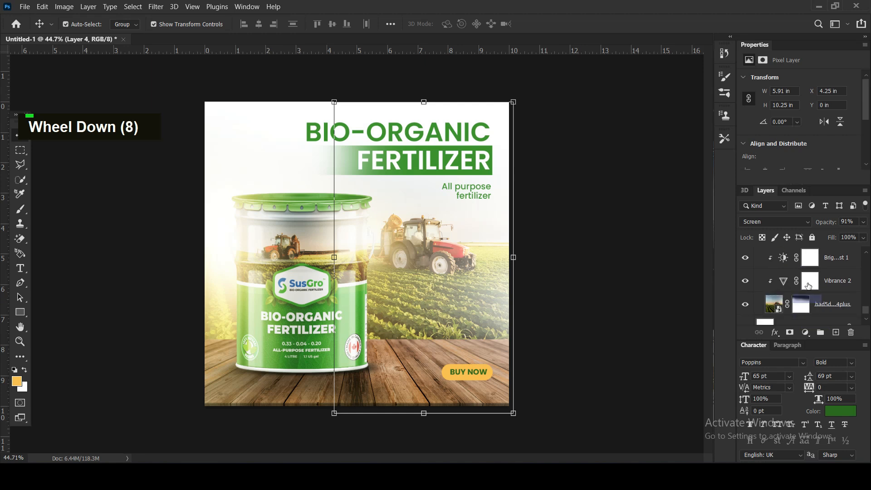
pyautogui.click(829, 298)
pyautogui.scroll(1, 840, 271)
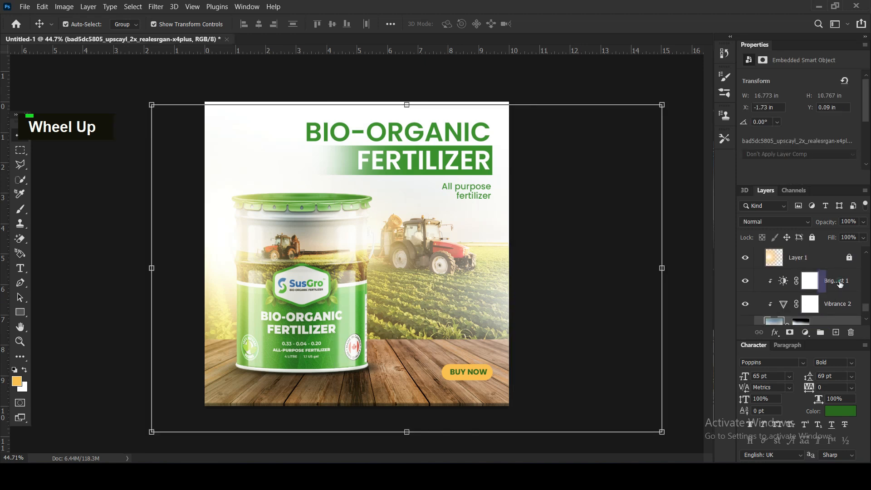
pyautogui.click(839, 282)
pyautogui.click(836, 332)
# Set the foreground color to a light sky blue.
pyautogui.click(16, 382)
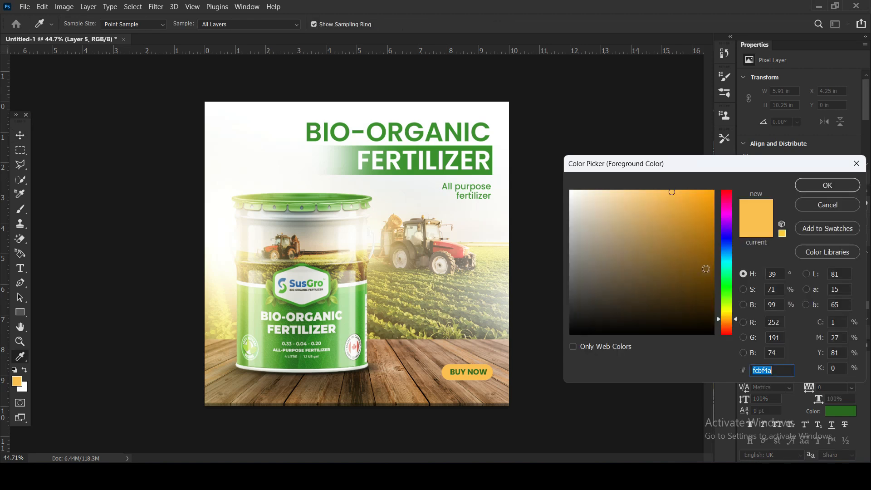
pyautogui.click(725, 257)
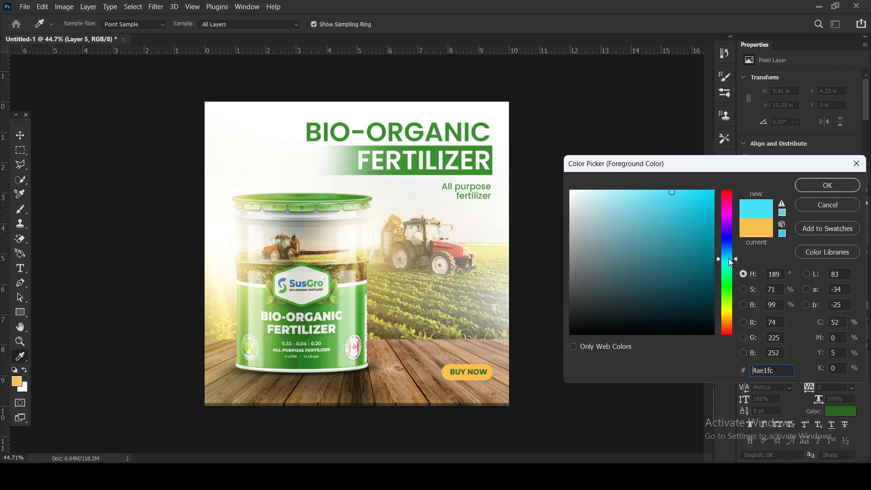
pyautogui.click(803, 185)
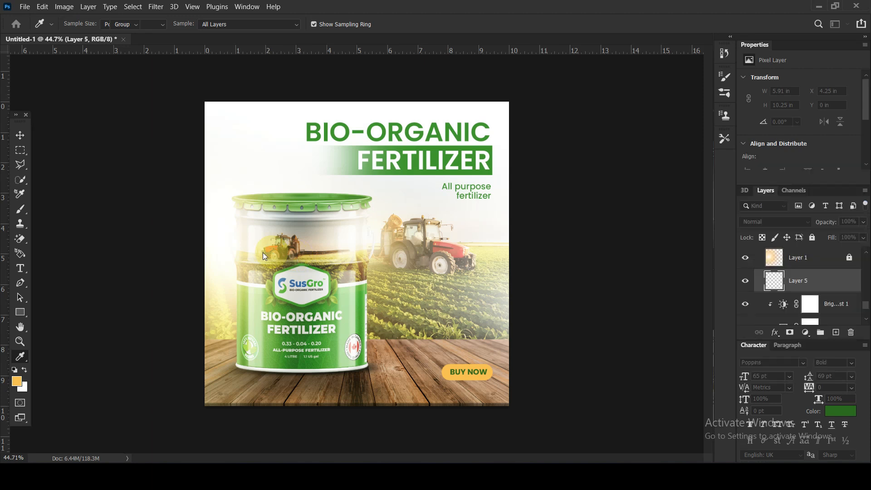
# Dab soft sky blue onto Layer 5 behind the bucket with an 800 px brush, and undo the excess dabs.
pyautogui.click(19, 210)
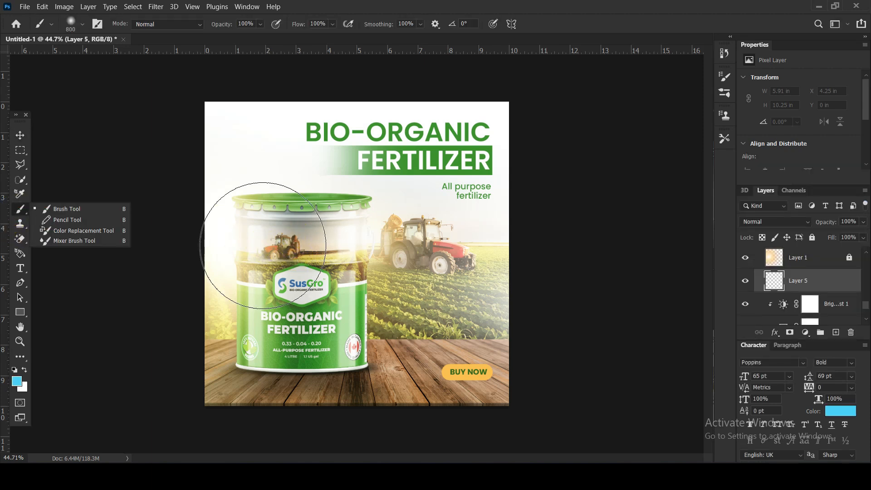
pyautogui.click(262, 245)
pyautogui.click(316, 222)
pyautogui.click(364, 236)
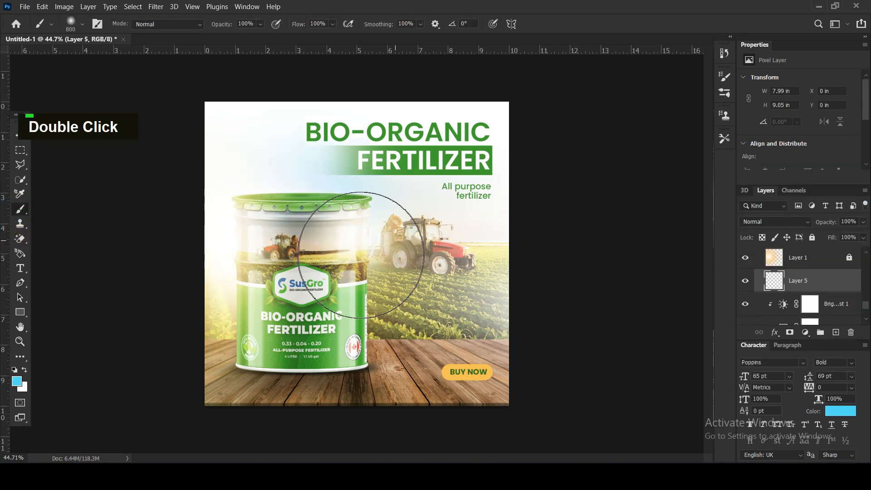
pyautogui.hotkey('ctrl', 'z')
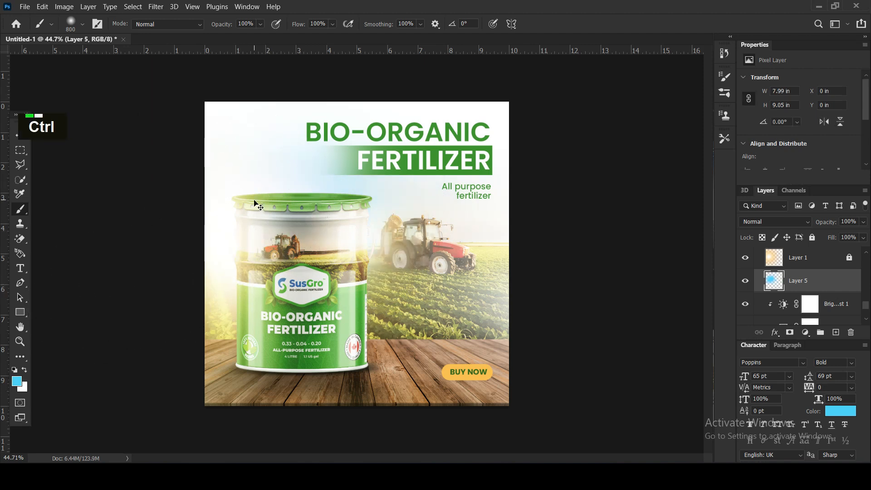
pyautogui.hotkey('ctrl', 'z')
# Brush more blue across the sky above the bucket and toward the tractor with a 300 px brush, undoing the unwanted stroke.
pyautogui.press('[')
pyautogui.press('[')
pyautogui.press('[')
pyautogui.press('[')
pyautogui.press('[')
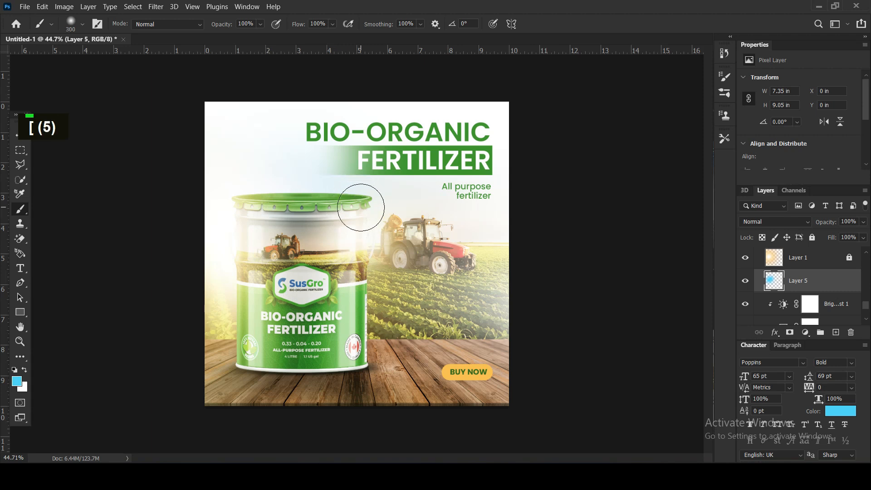
pyautogui.moveTo(220, 205)
pyautogui.mouseDown()
pyautogui.moveTo(264, 213)
pyautogui.moveTo(293, 195)
pyautogui.moveTo(327, 195)
pyautogui.moveTo(362, 209)
pyautogui.moveTo(320, 252)
pyautogui.moveTo(354, 237)
pyautogui.mouseUp()
pyautogui.moveTo(391, 177)
pyautogui.mouseDown()
pyautogui.moveTo(420, 166)
pyautogui.moveTo(368, 167)
pyautogui.moveTo(454, 169)
pyautogui.mouseUp()
pyautogui.hotkey('ctrl', 'z')
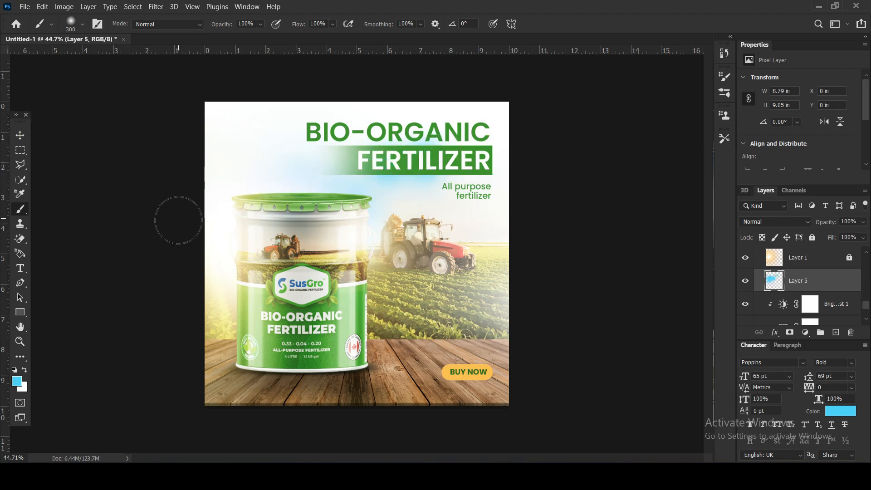
pyautogui.click(19, 165)
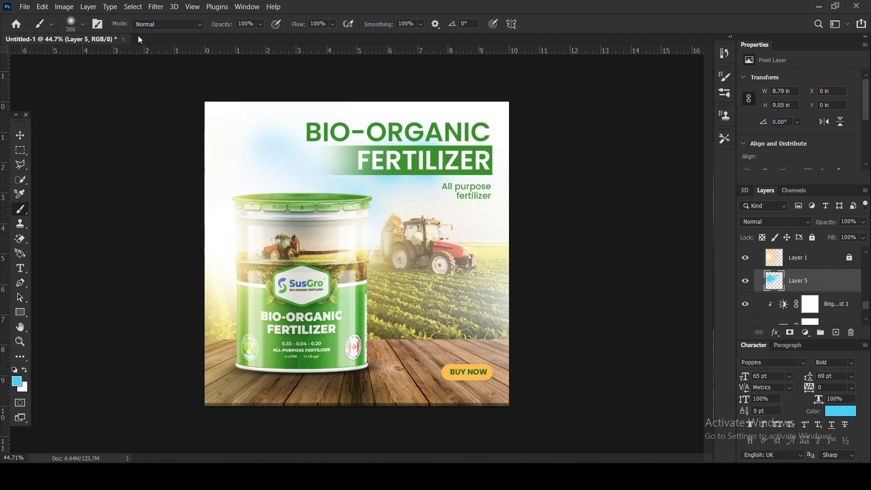
# Apply a Gaussian Blur with a 19.4-pixel radius to Layer 5 and reduce its opacity to 83%.
pyautogui.click(155, 7)
pyautogui.moveTo(217, 140)
pyautogui.click(319, 183)
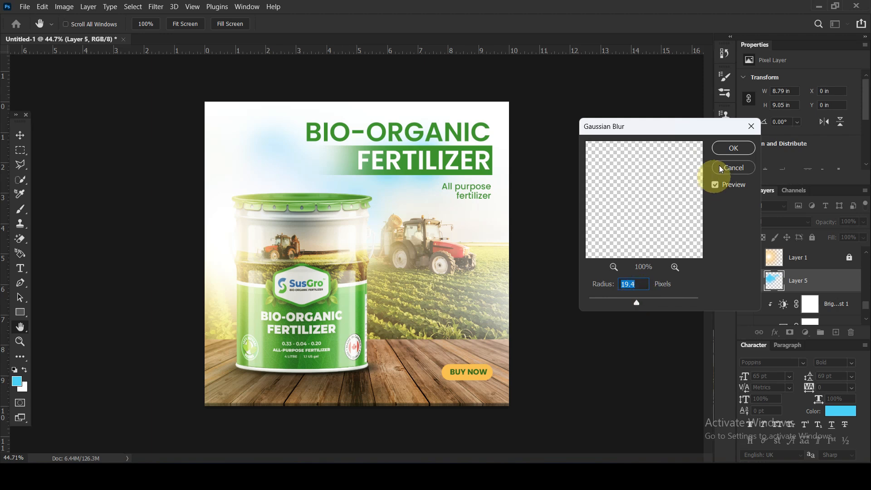
pyautogui.click(724, 146)
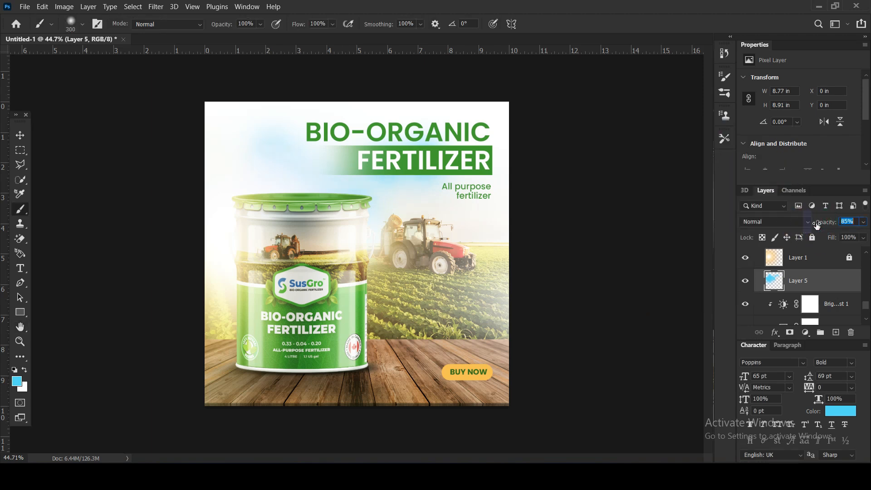
# Add a mask to Layer 5 and hide the blue around the heading, tractor and upper-left sky with a soft 700 px black brush.
pyautogui.click(789, 332)
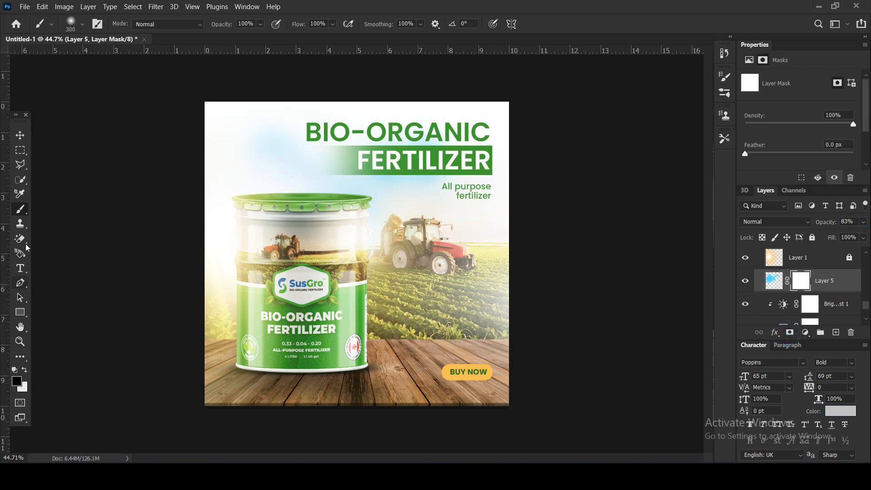
pyautogui.press(']')
pyautogui.press(']')
pyautogui.press(']')
pyautogui.press(']')
pyautogui.click(447, 240)
pyautogui.click(393, 99)
pyautogui.click(331, 109)
pyautogui.click(424, 227)
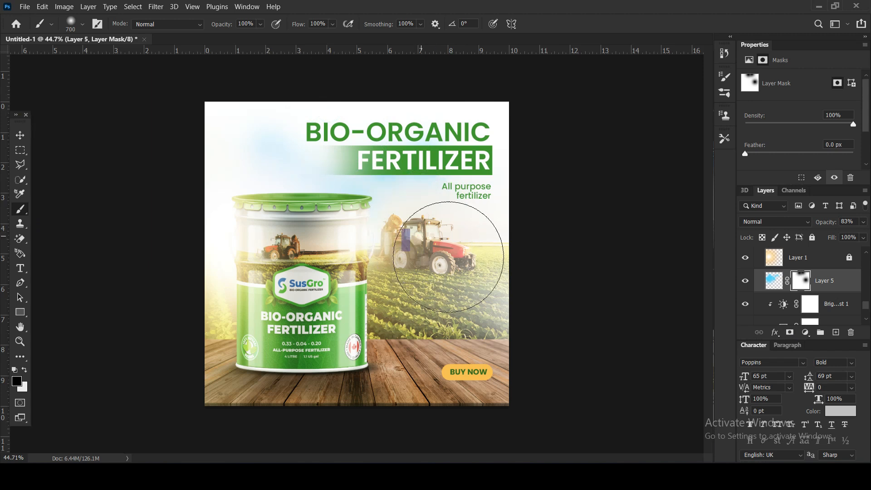
pyautogui.click(354, 135)
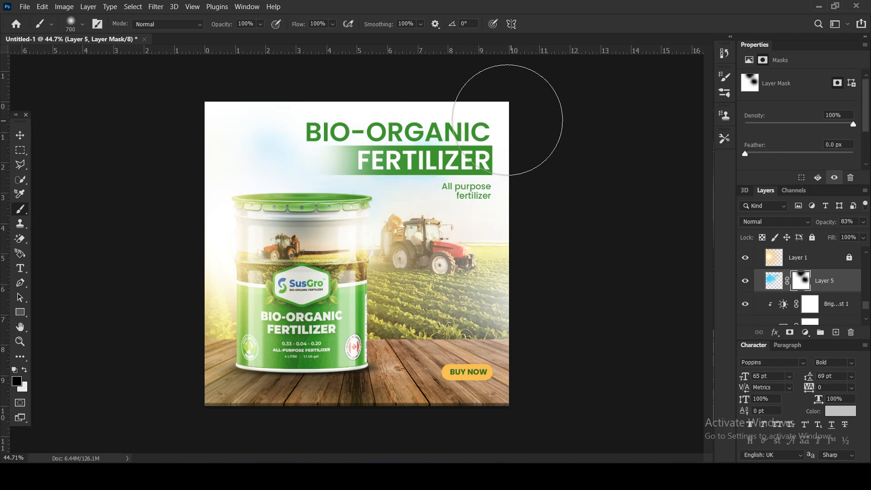
pyautogui.click(437, 112)
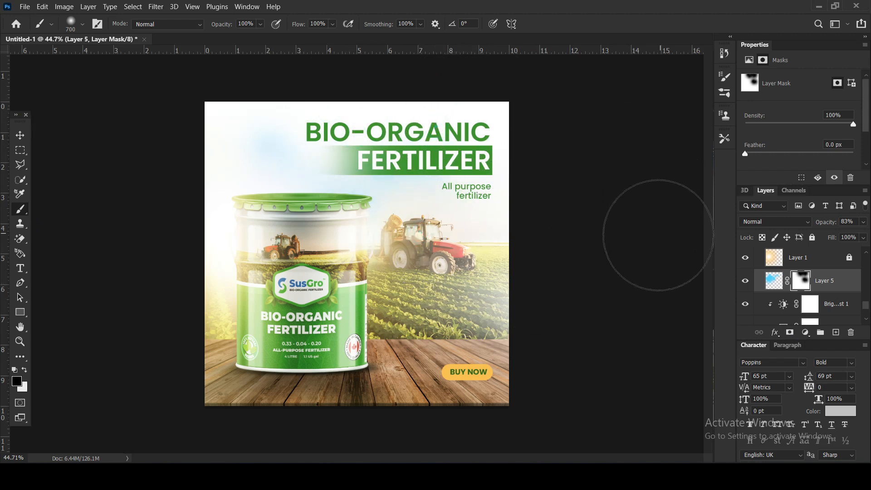
pyautogui.doubleClick(229, 123)
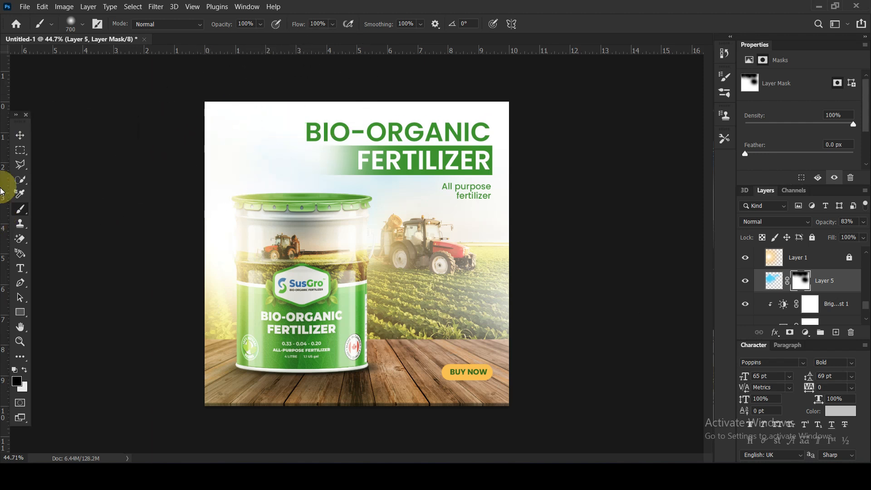
pyautogui.click(108, 205)
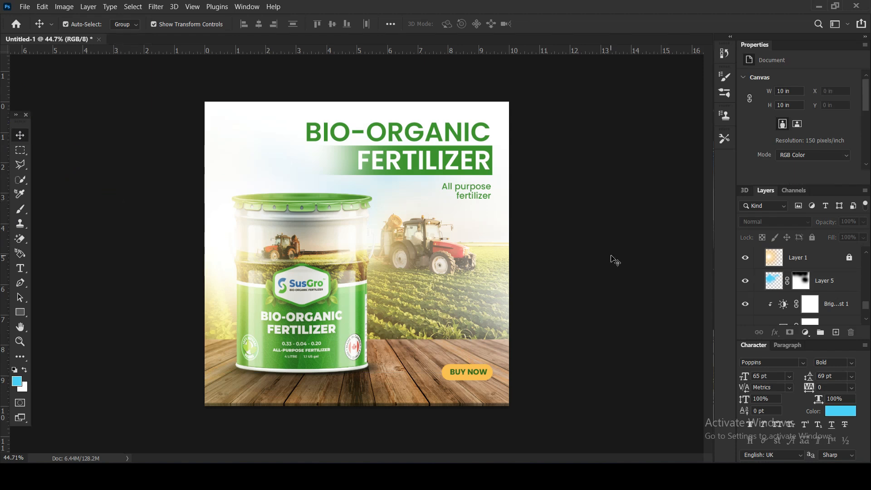
# Set Layer 4's blend mode to Overlay, compare the image with and without it, and leave the layer hidden.
pyautogui.scroll(-1, 608, 256)
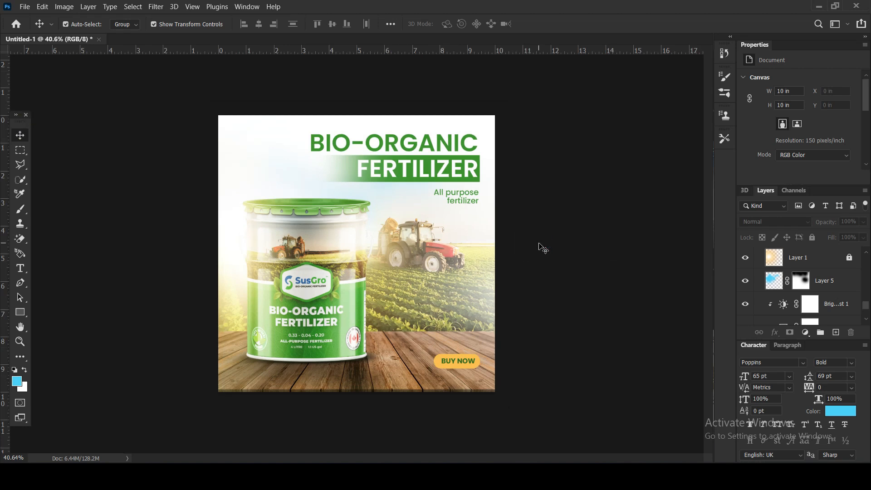
pyautogui.click(480, 305)
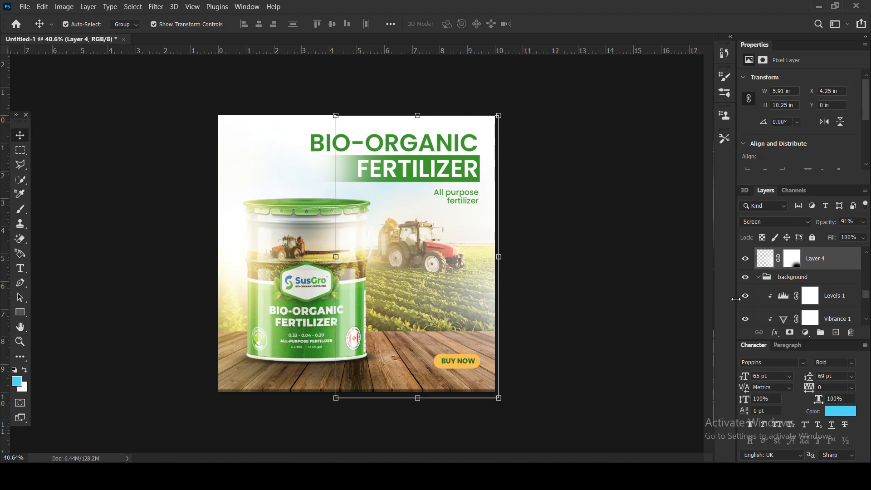
pyautogui.click(786, 220)
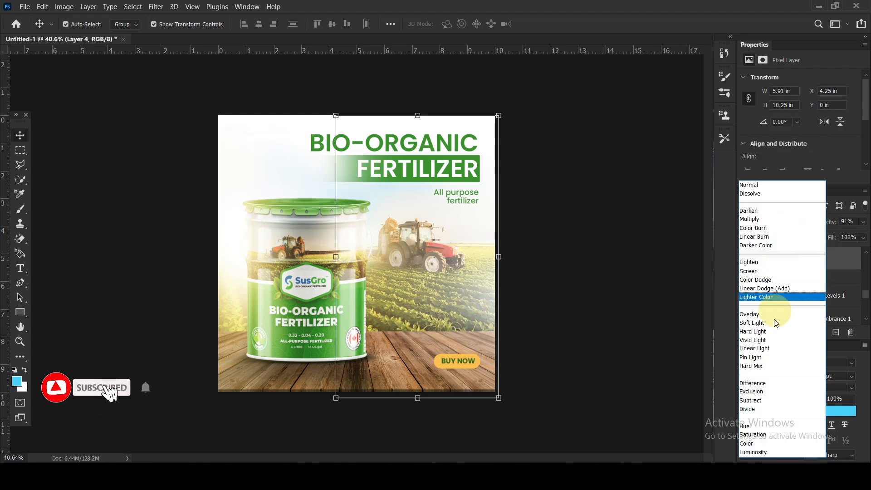
pyautogui.click(772, 317)
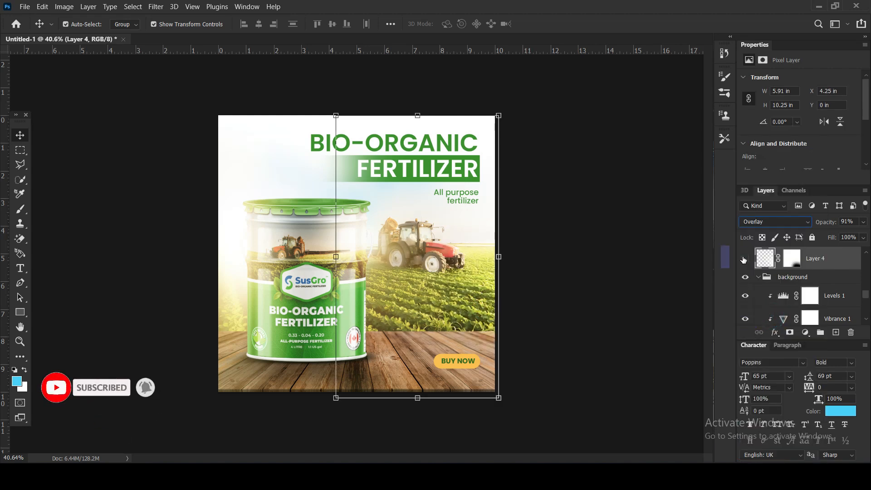
pyautogui.click(744, 259)
pyautogui.click(744, 258)
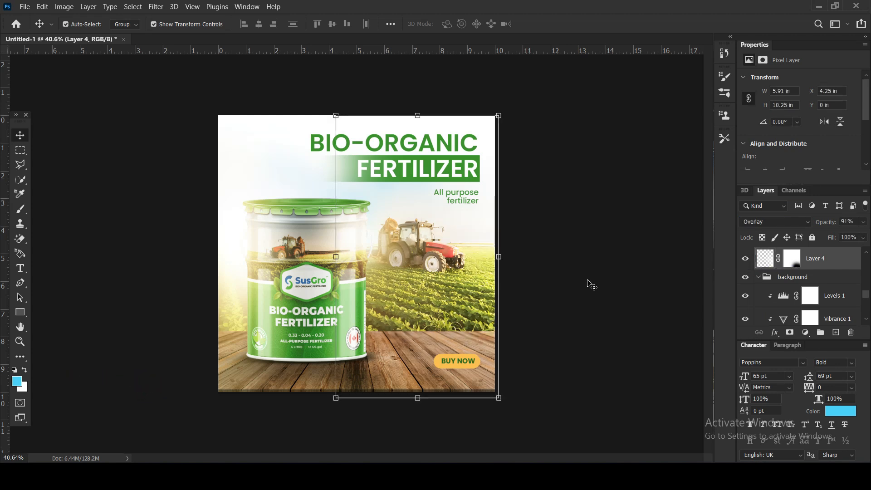
pyautogui.click(745, 259)
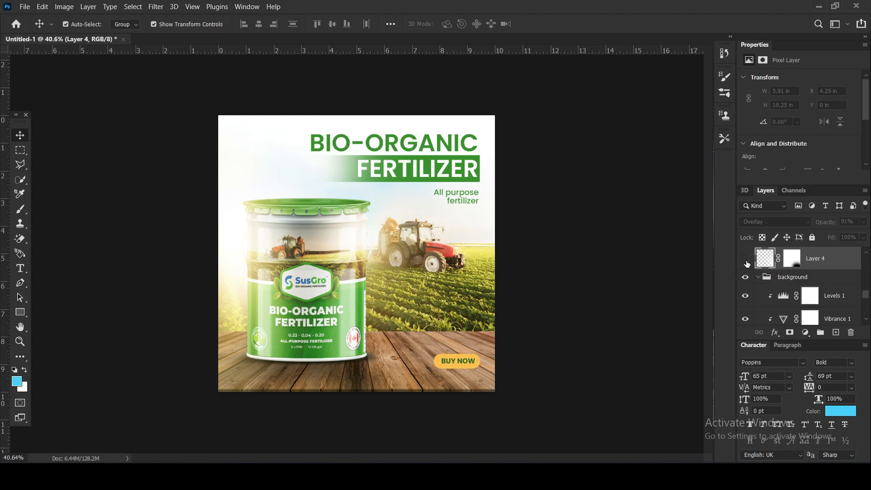
# Enlarge the Layer 1 copy 2 glow between bucket and tractor to about 6.23 x 6.26 in and nudge its position.
pyautogui.moveTo(381, 246); pyautogui.dragTo(379, 236)
pyautogui.click(550, 278)
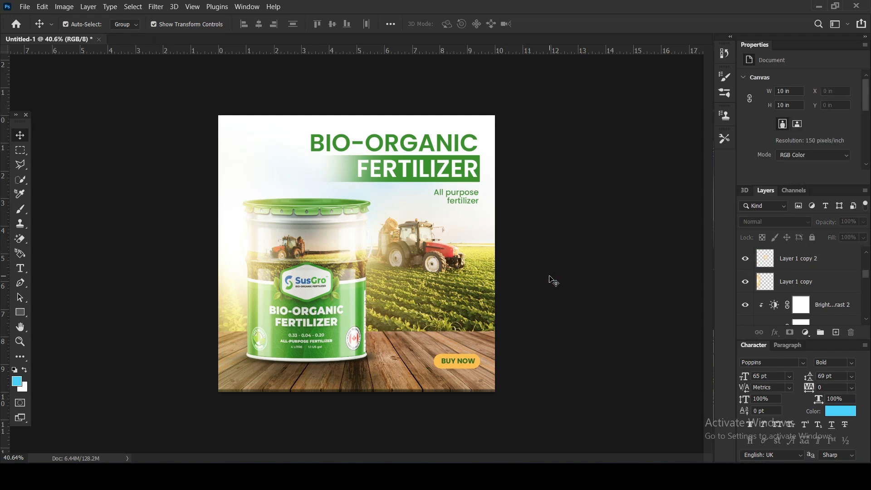
pyautogui.click(375, 245)
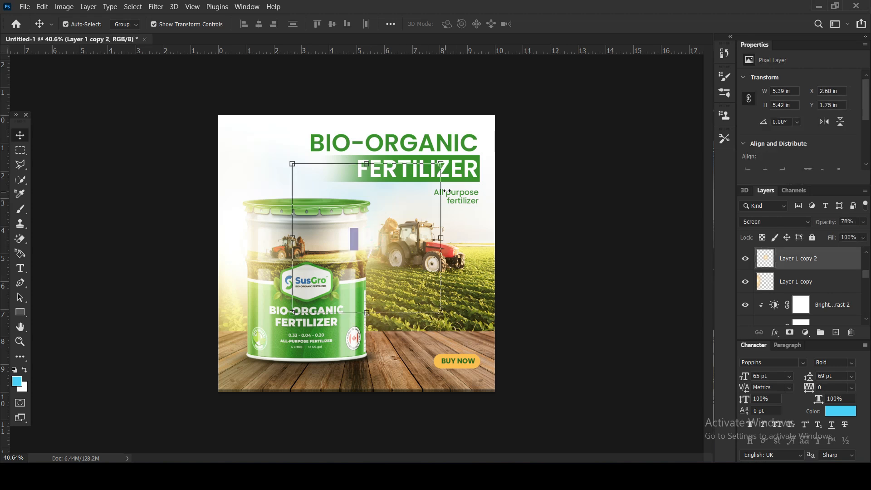
pyautogui.moveTo(440, 163); pyautogui.dragTo(452, 150)
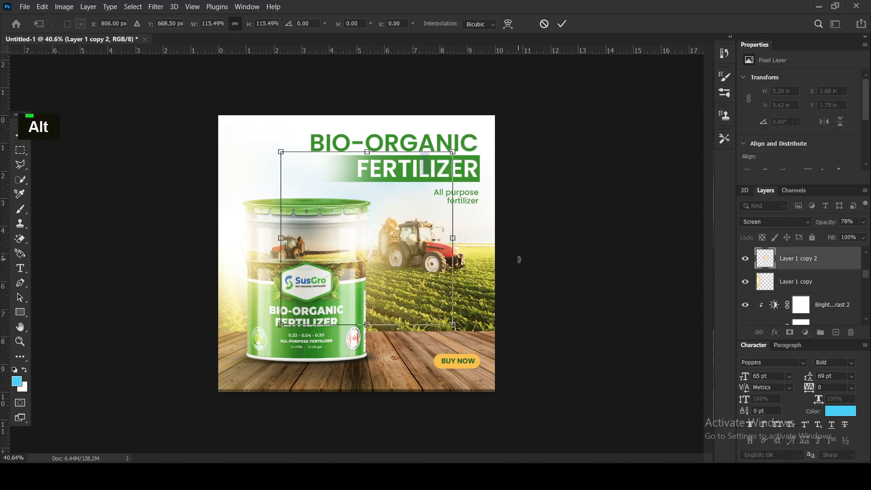
pyautogui.press('Return')
pyautogui.moveTo(363, 249); pyautogui.dragTo(378, 239)
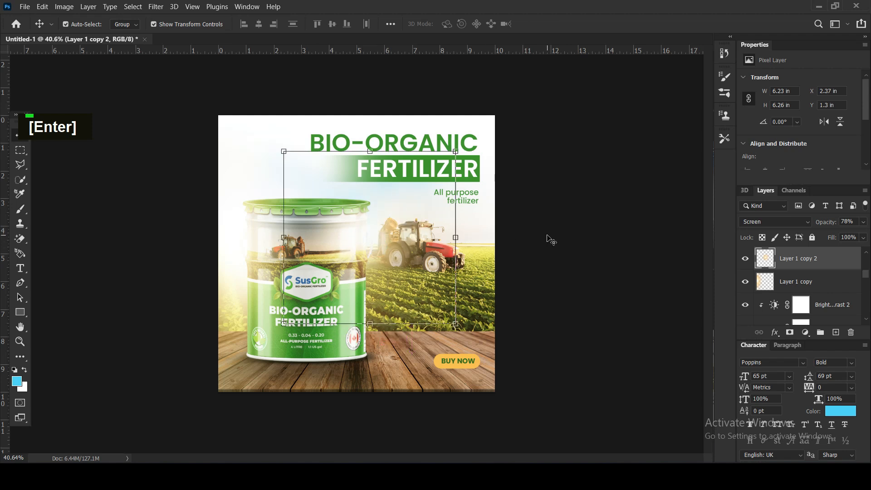
pyautogui.click(618, 251)
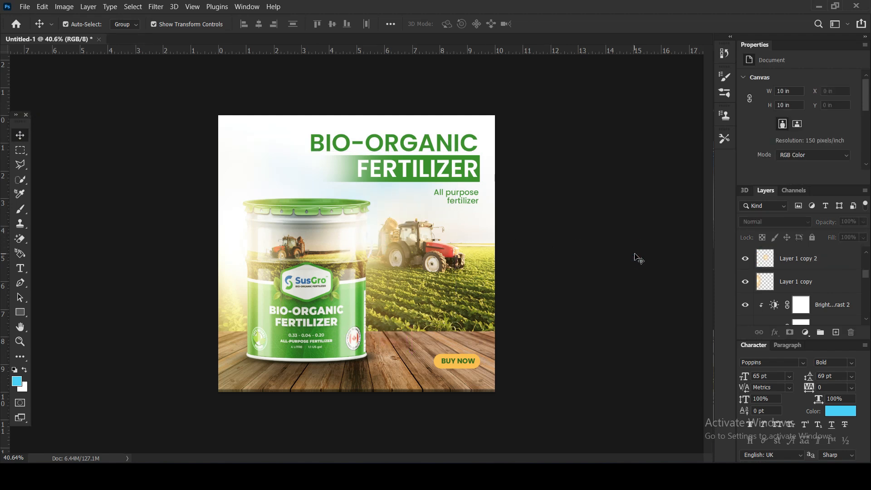
# Duplicate the Layer 1 copy 2 glow onto the canvas's right edge and scale the copy to about 145%.
pyautogui.moveTo(371, 249); pyautogui.dragTo(487, 258)
pyautogui.moveTo(402, 333); pyautogui.dragTo(325, 410)
pyautogui.moveTo(456, 293); pyautogui.dragTo(502, 262)
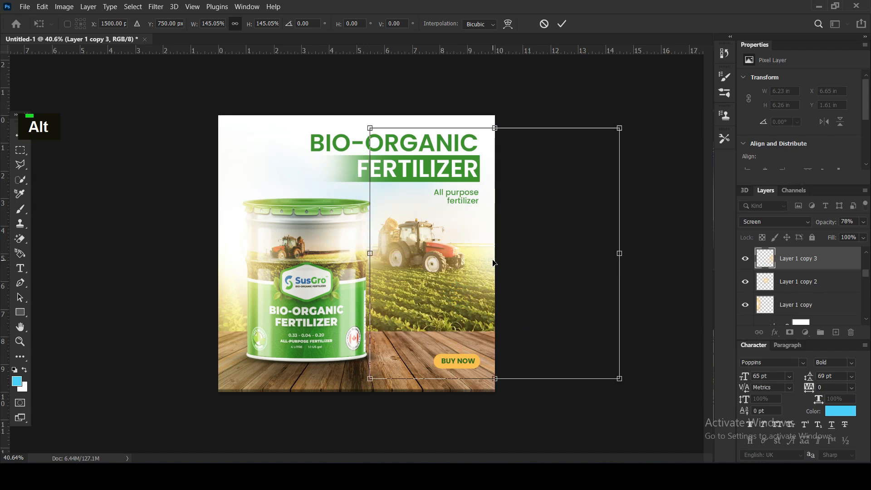
pyautogui.press('Return')
# Raise the opacity of the Layer 1 copy 3 glow to about 85% and deselect it.
pyautogui.moveTo(832, 222); pyautogui.dragTo(835, 222)
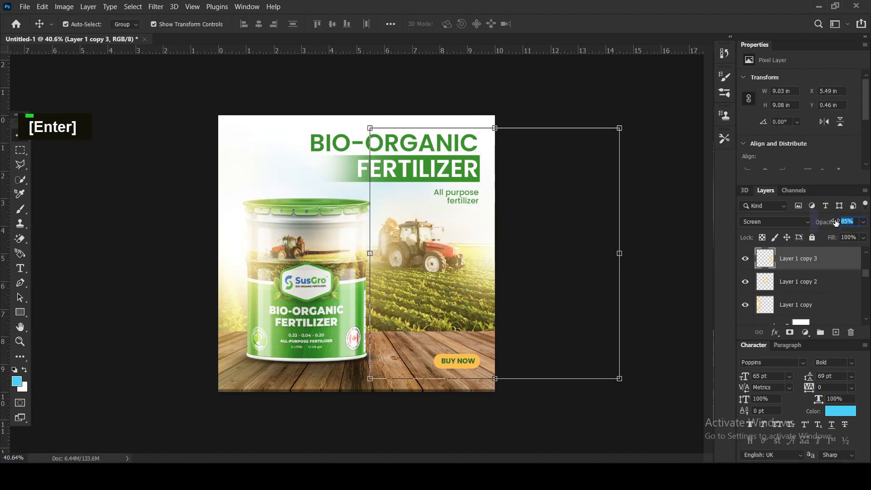
pyautogui.click(123, 278)
pyautogui.scroll(-3, 149, 268)
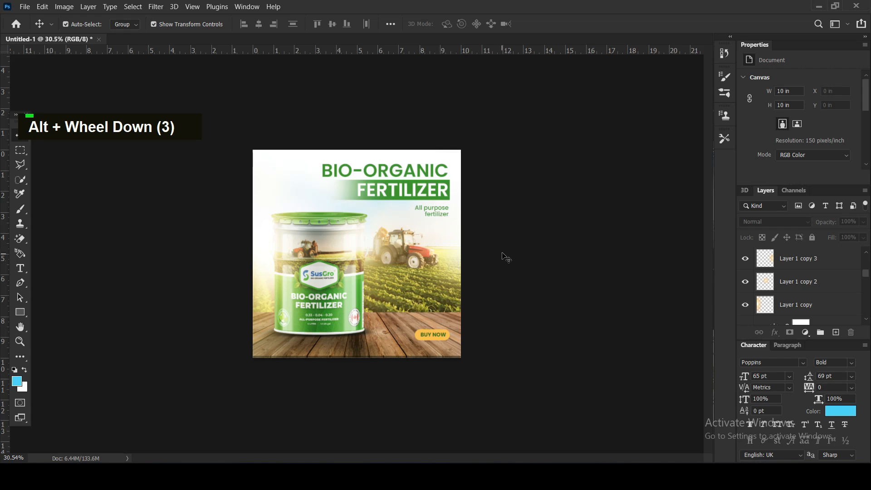
pyautogui.scroll(3, 506, 257)
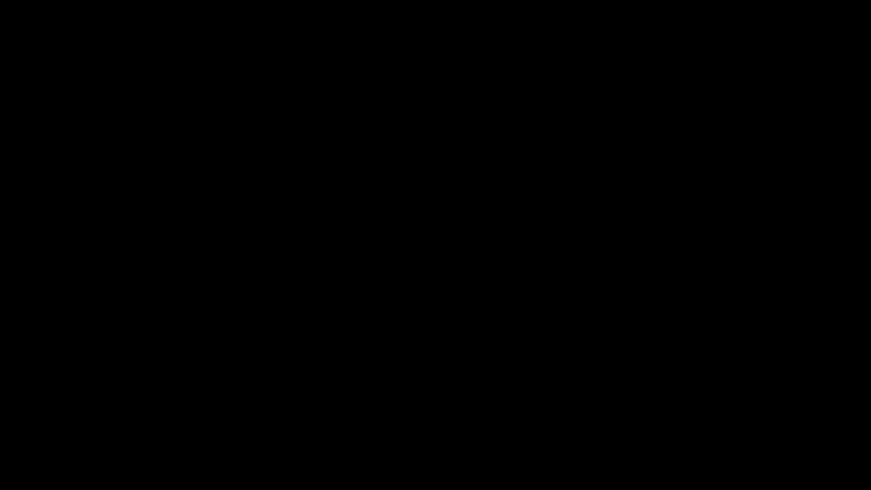